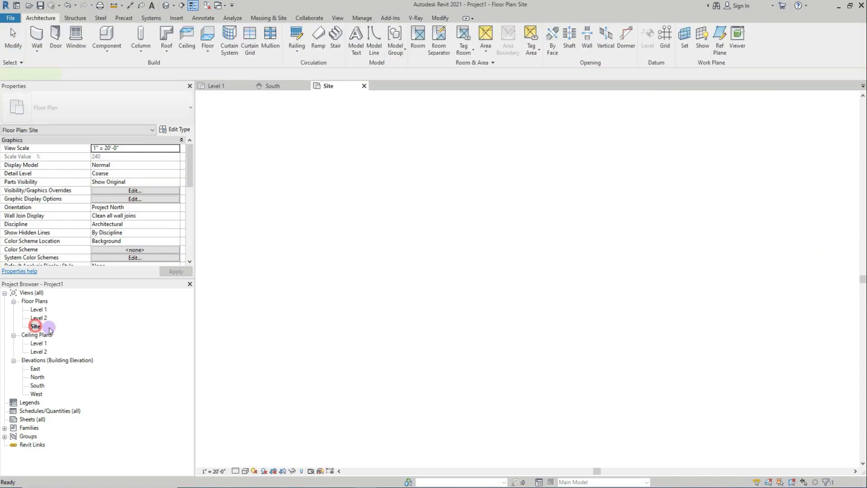
- Close the inactive views and draw a vertical reference plane through the middle of the four elevation markers in the Site plan
middle_drag(682, 270, 588, 284)
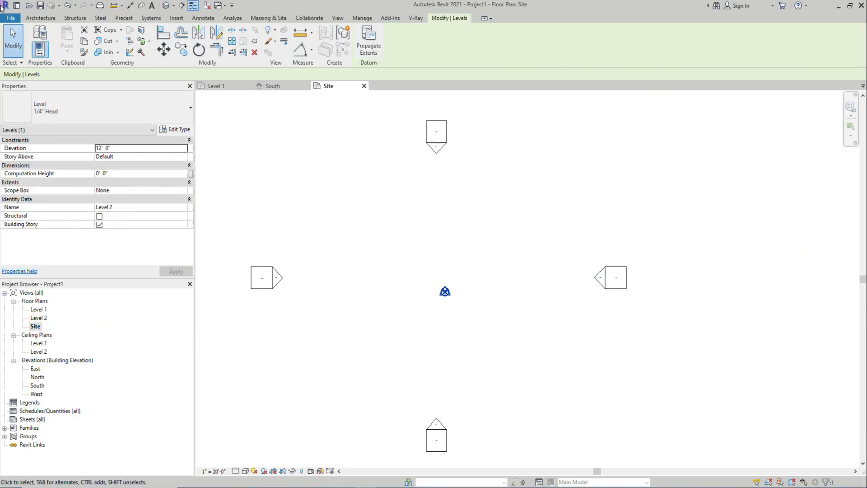
click(52, 19)
click(219, 5)
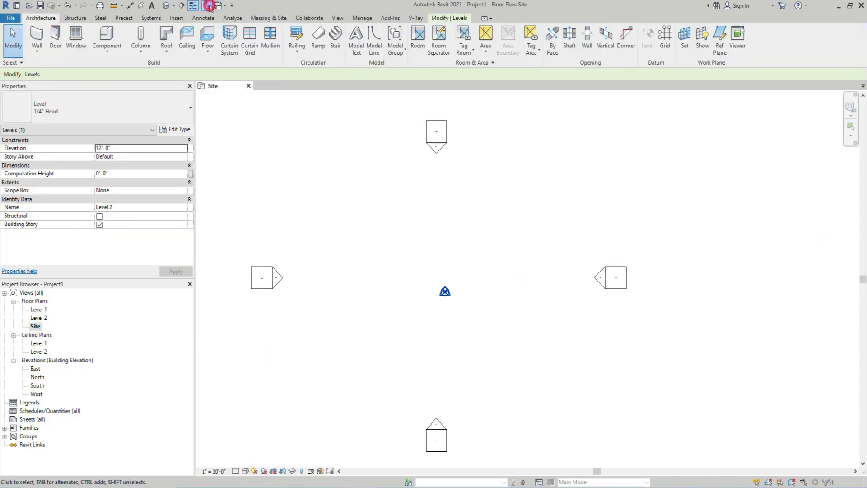
click(719, 45)
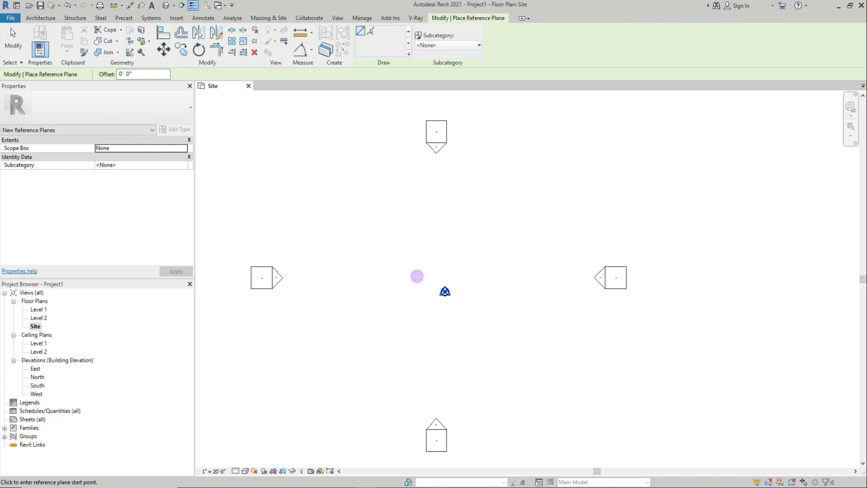
click(434, 188)
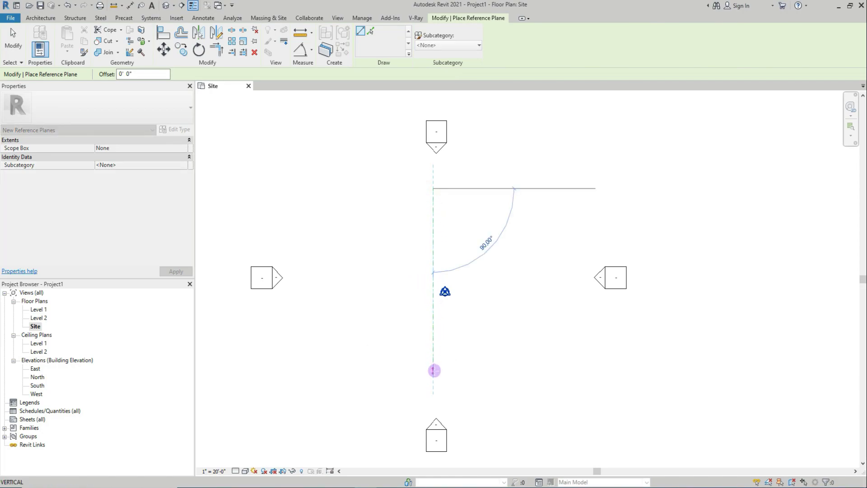
click(432, 410)
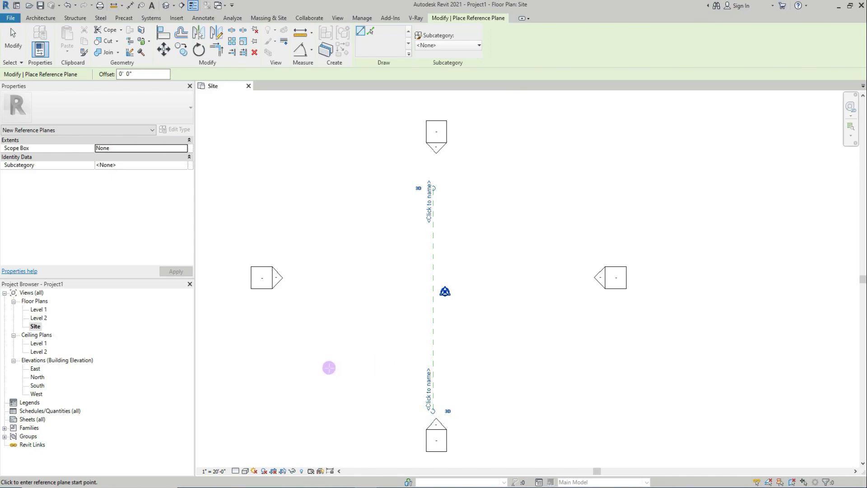
- Draw a reference plane rising at about 35° from lower left to upper right across the vertical reference plane
click(328, 367)
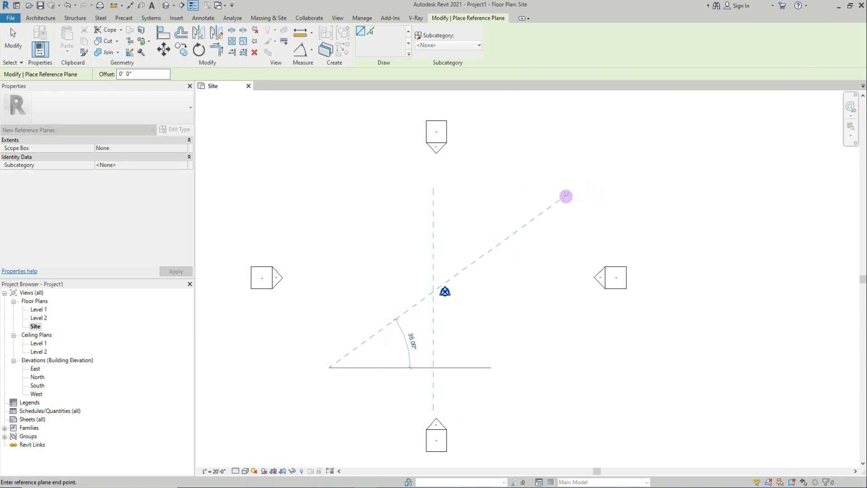
click(547, 208)
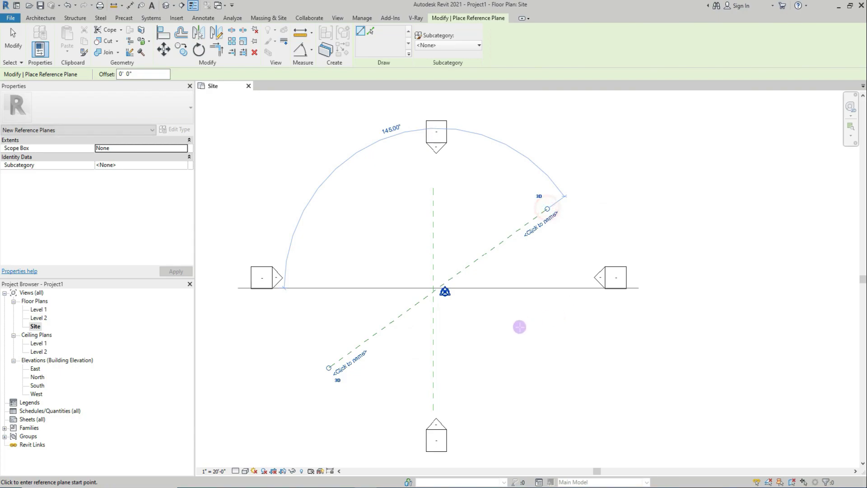
key(Escape)
key(Escape)
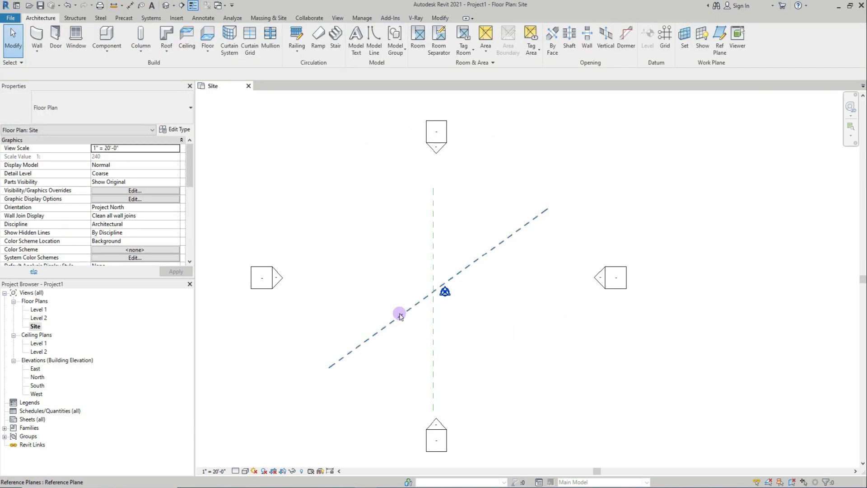
- Place an angular dimension between the sloping reference plane and the vertical reference plane
click(503, 236)
key(Return)
click(474, 257)
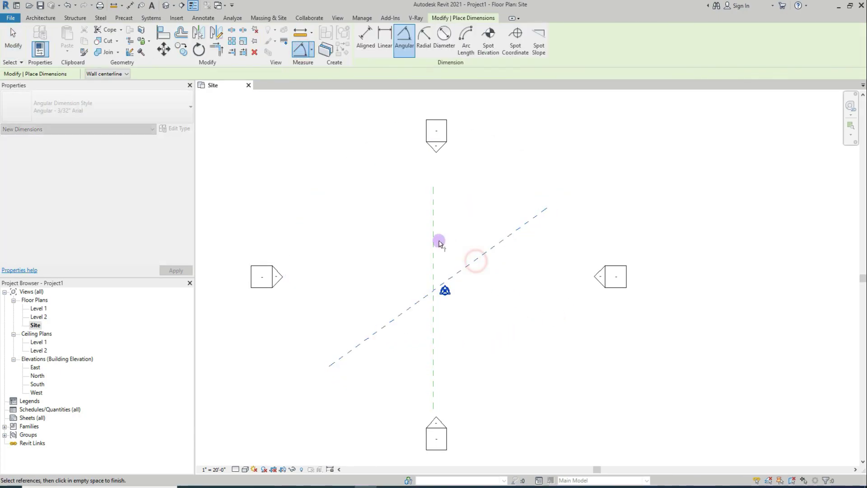
click(434, 240)
click(453, 238)
key(Escape)
key(Escape)
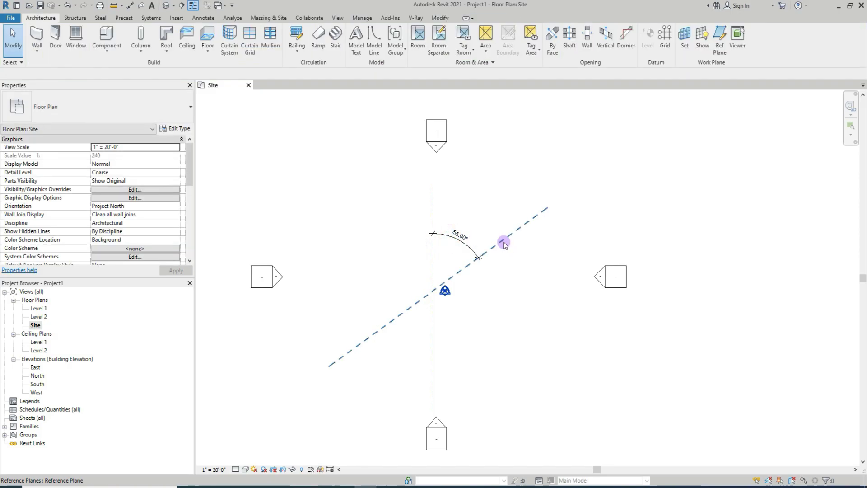
- Set the angle between the sloping and vertical reference planes to 120°
click(507, 237)
click(461, 237)
text(120)
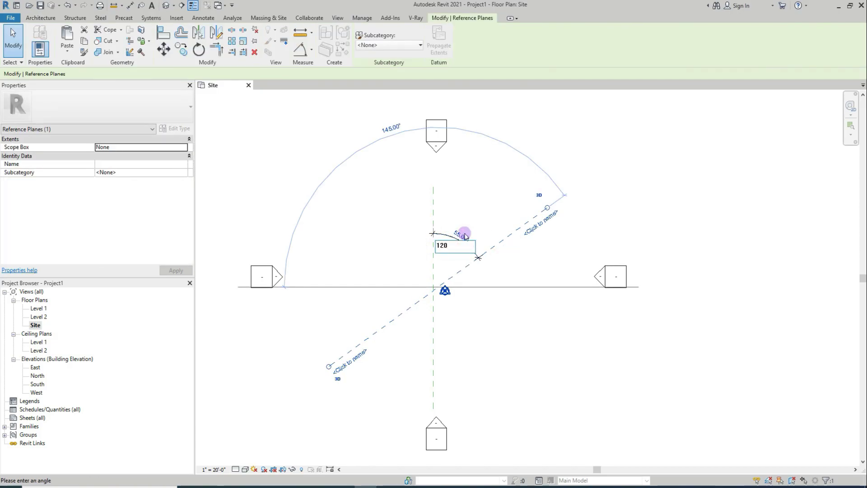
key(Return)
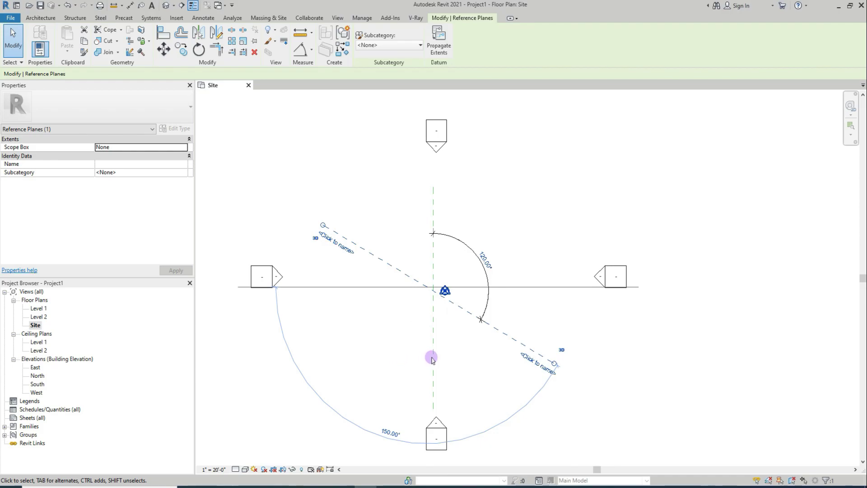
- Draw another reference plane from the intersection toward the lower left and extend its inner end past the center to the upper right
click(41, 17)
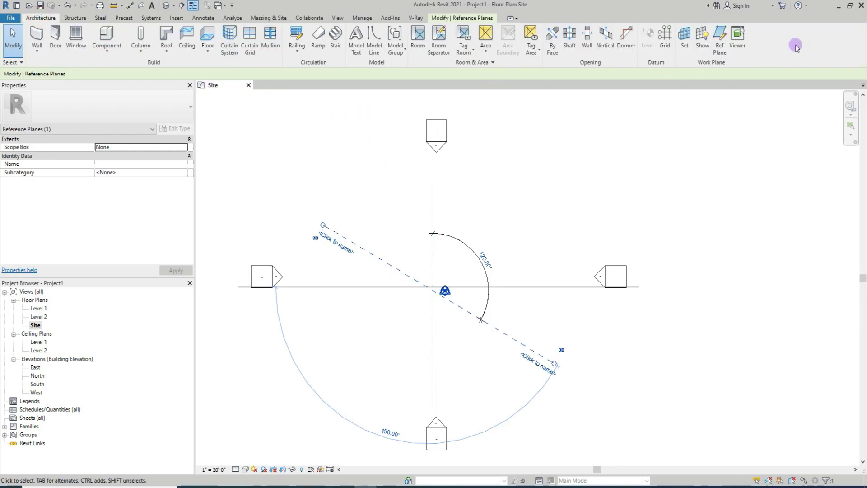
click(718, 47)
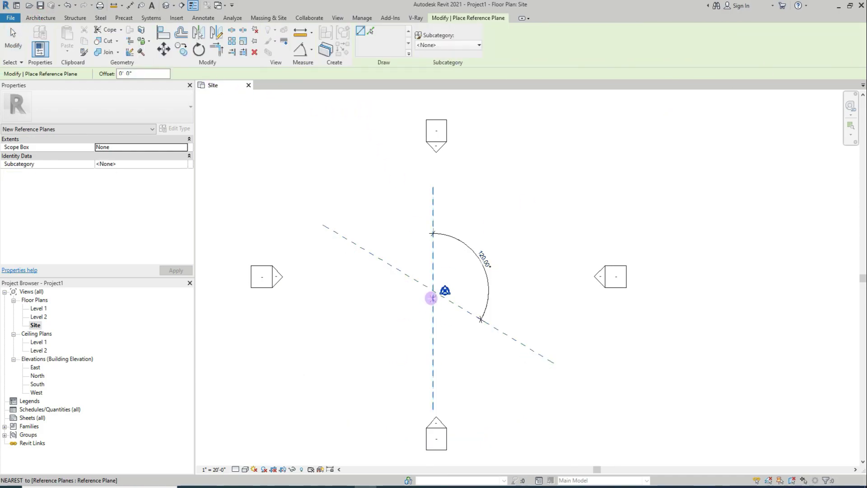
click(433, 292)
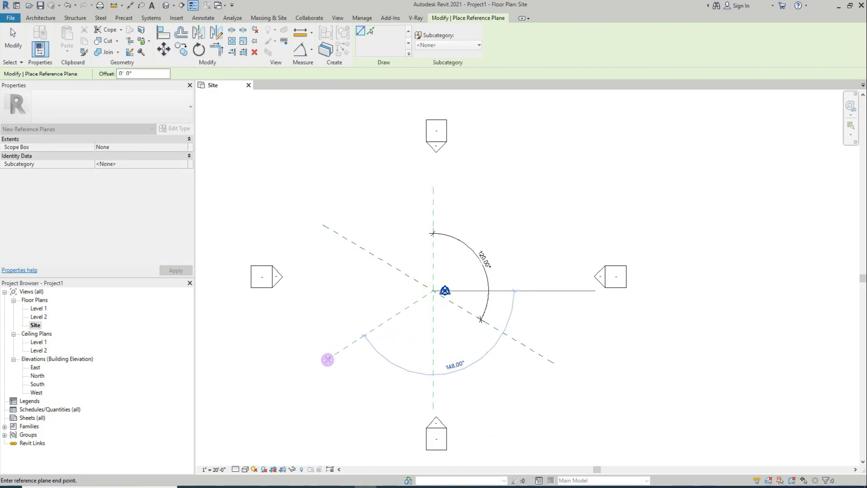
click(327, 367)
key(Escape)
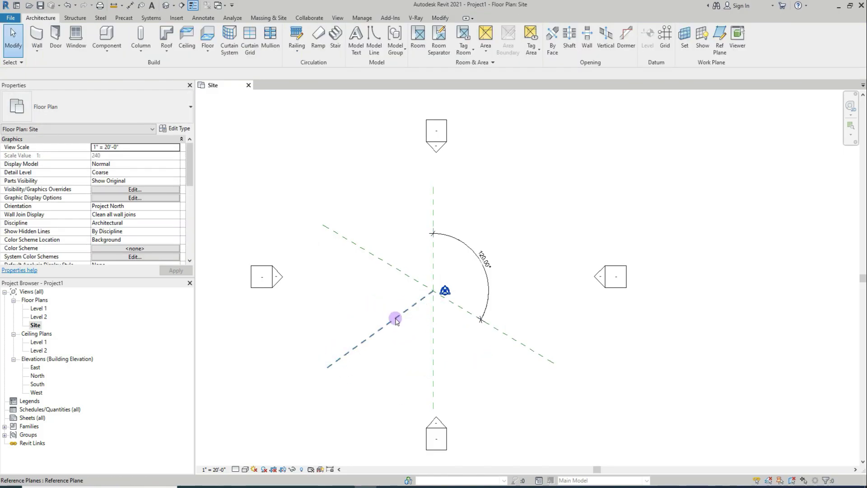
click(396, 318)
drag(442, 298, 554, 200)
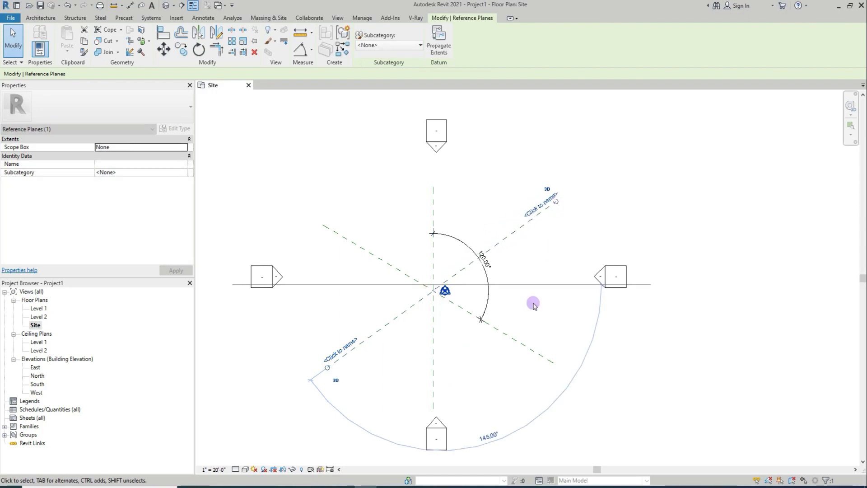
- Place an angular dimension between the lower half of the vertical reference plane and the second sloping plane
click(300, 54)
click(431, 345)
click(399, 317)
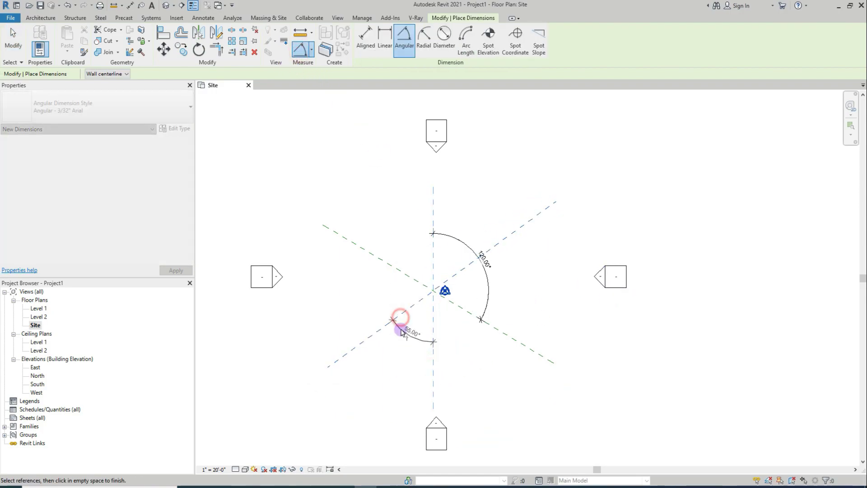
click(401, 332)
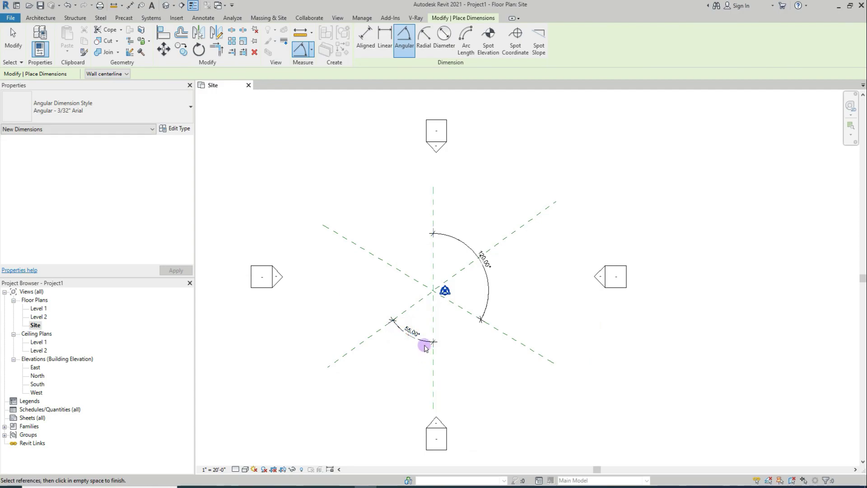
key(Escape)
key(Escape)
- Set the angle between the second sloping reference plane and the vertical plane to 60°
click(375, 330)
click(406, 329)
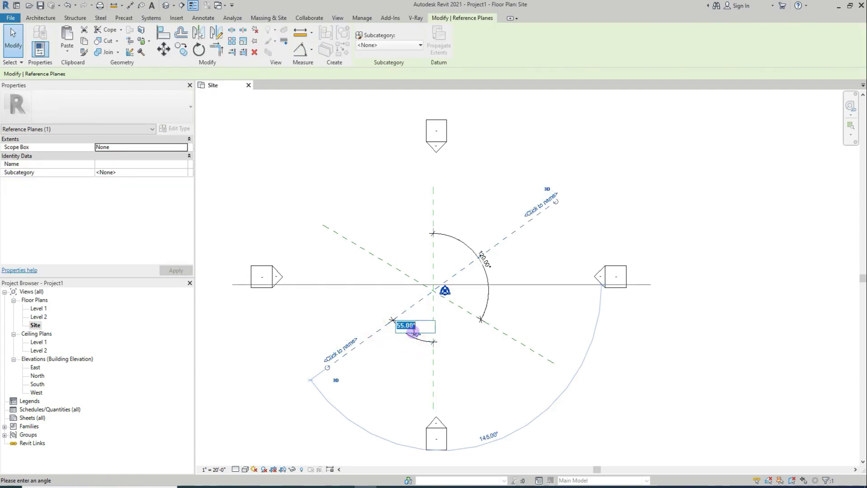
key(Return)
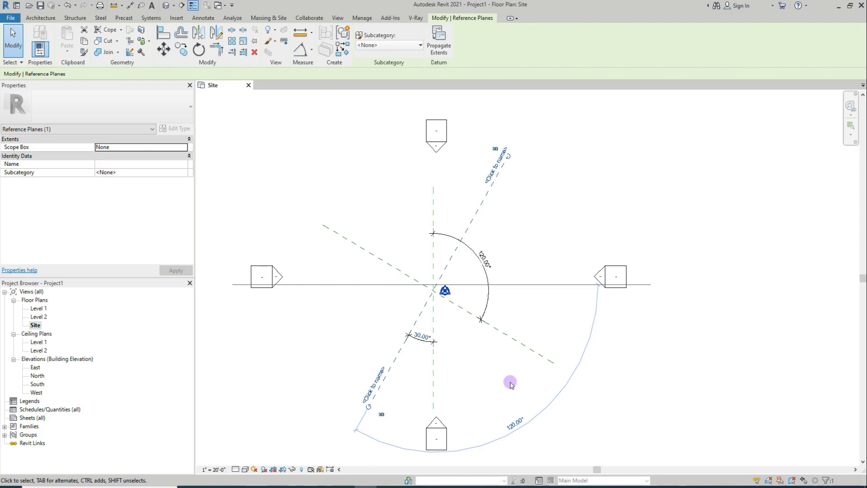
click(422, 336)
key(Return)
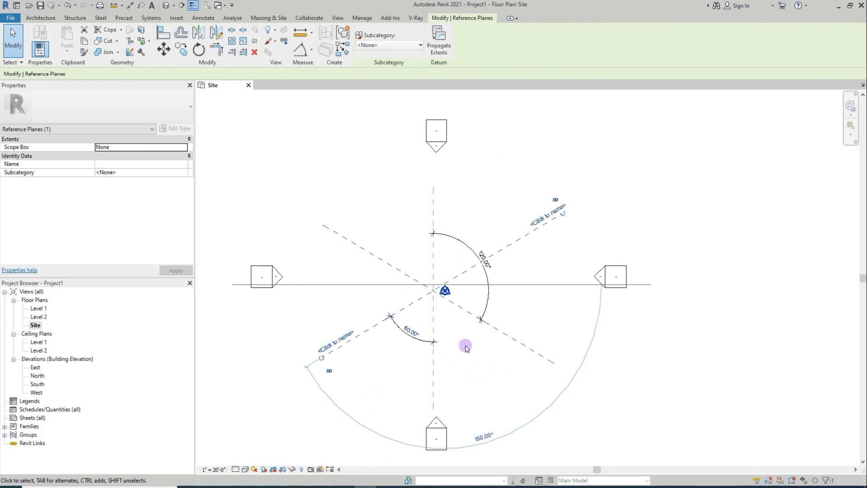
click(502, 377)
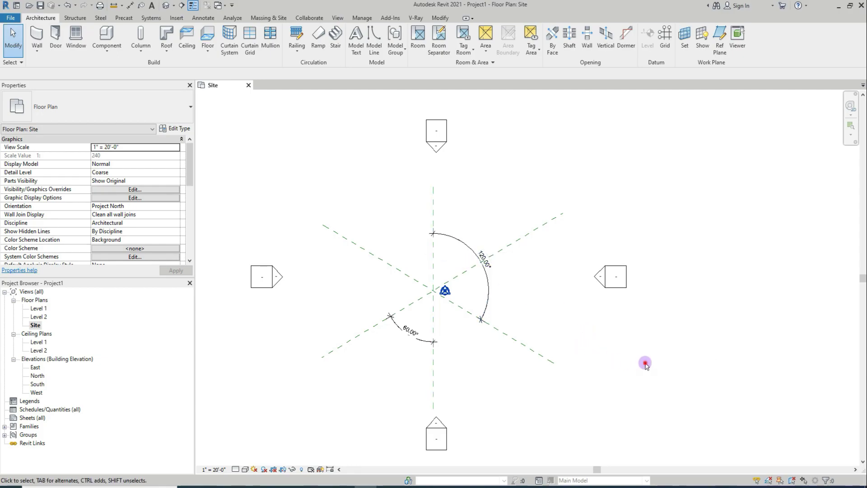
- Delete the 120° and 60° angular dimensions, keeping the three reference planes
scroll(478, 307, up, 2)
click(491, 294)
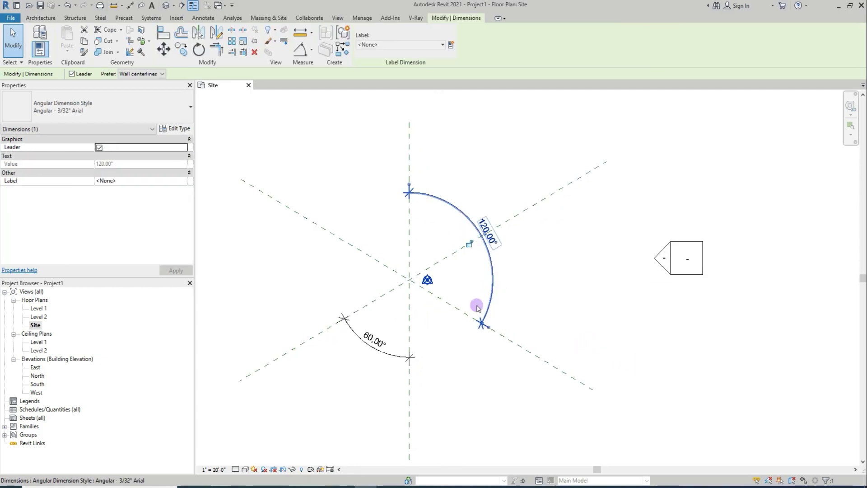
key(Delete)
click(378, 351)
key(Delete)
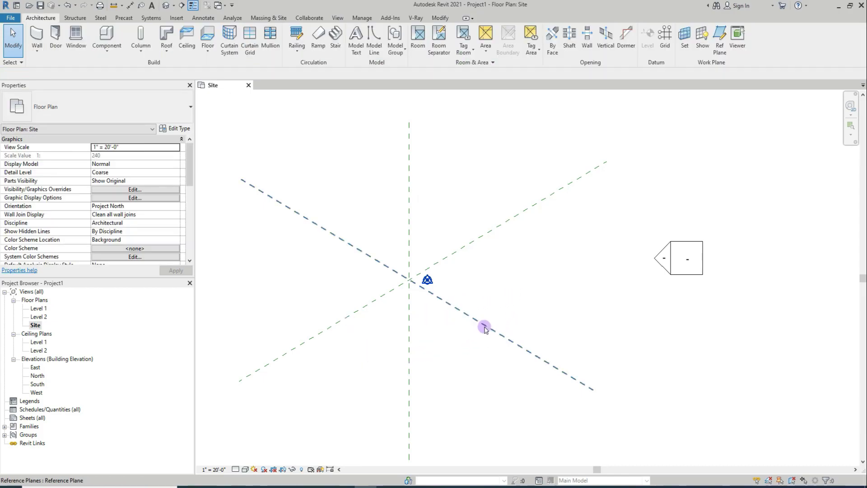
- Create an in-place model component in the Mass category
scroll(485, 328, down, 2)
click(107, 47)
click(128, 89)
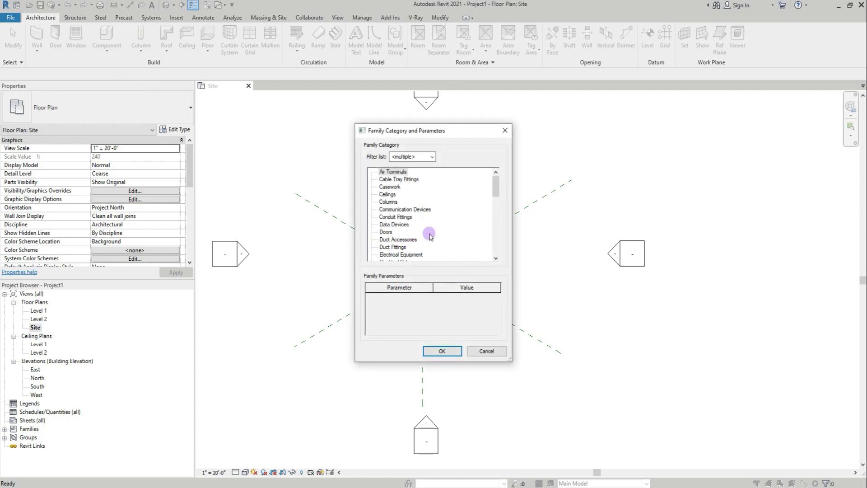
scroll(408, 237, down, 4)
click(397, 246)
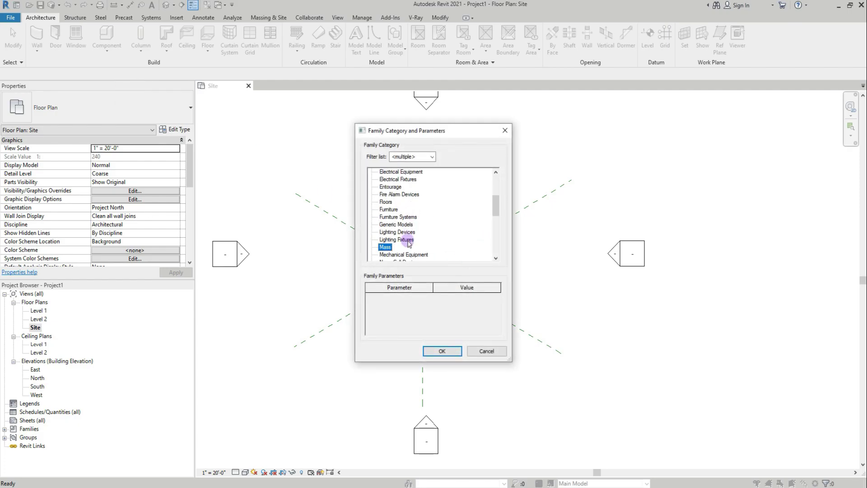
click(443, 351)
click(480, 283)
click(433, 265)
- Draw chained reference lines from the planes' intersection: 40' down the vertical plane, 8' to the left, and straight up past both sloping planes
scroll(475, 314, up, 2)
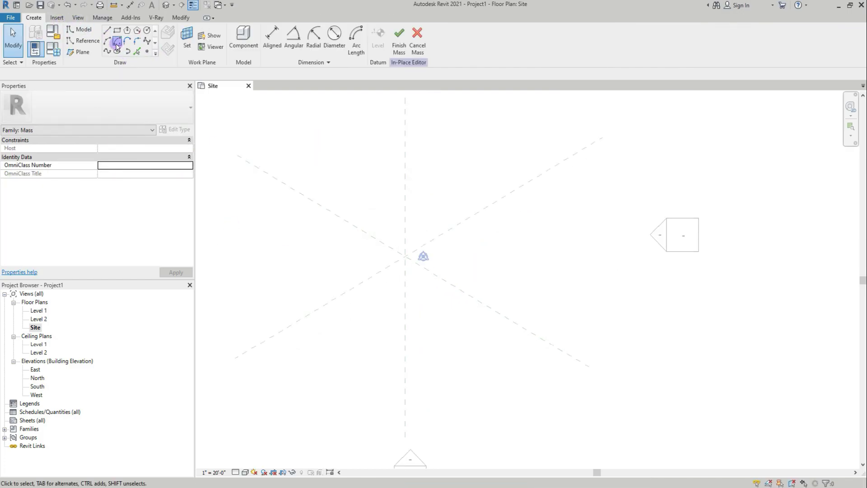
click(83, 40)
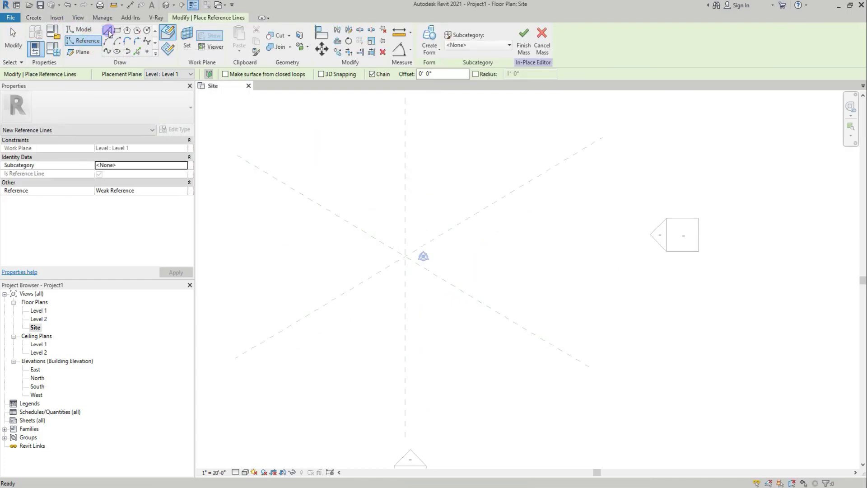
click(404, 256)
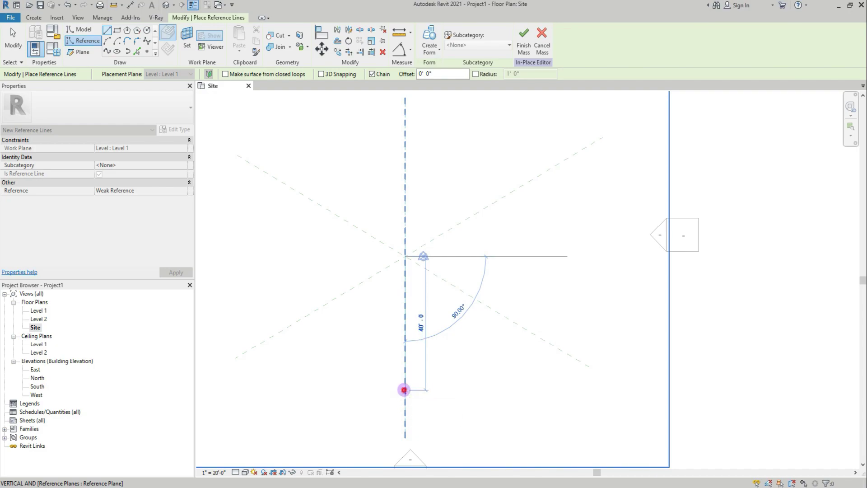
click(404, 389)
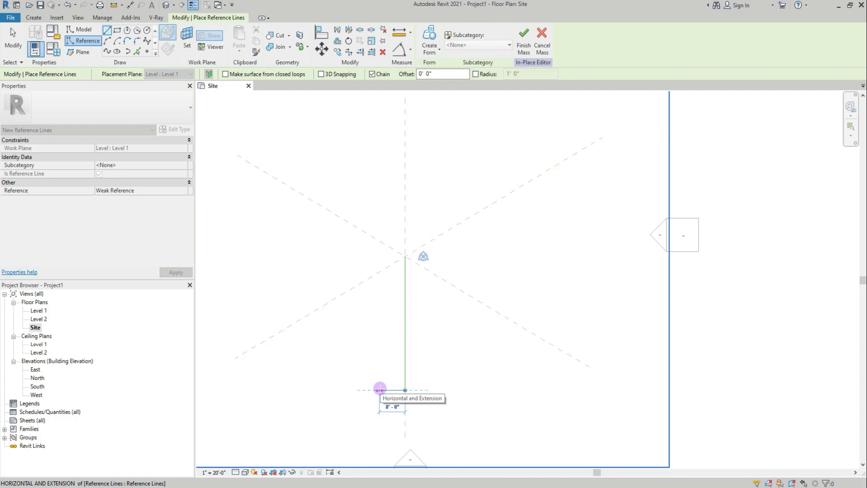
click(379, 389)
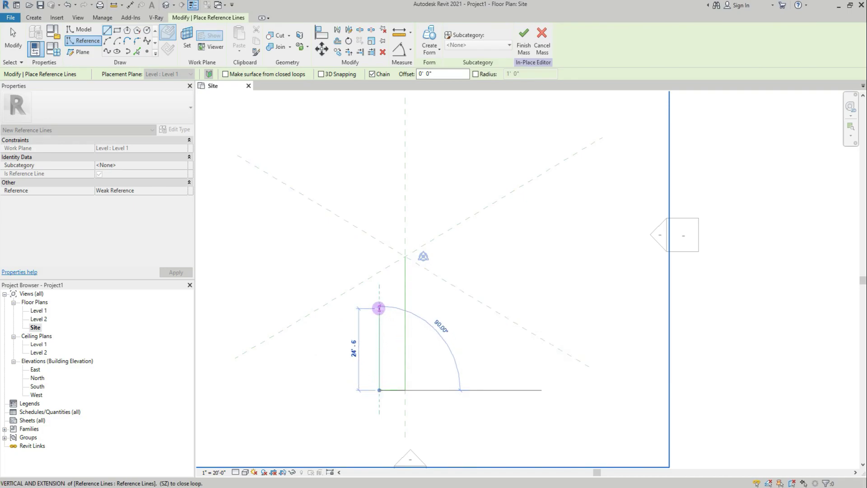
click(379, 203)
key(Escape)
- Draw chained reference lines from the planes' intersection: about 40' up the upper-left sloping plane, about 8' perpendicular, and parallel back toward the vertical arm
click(405, 256)
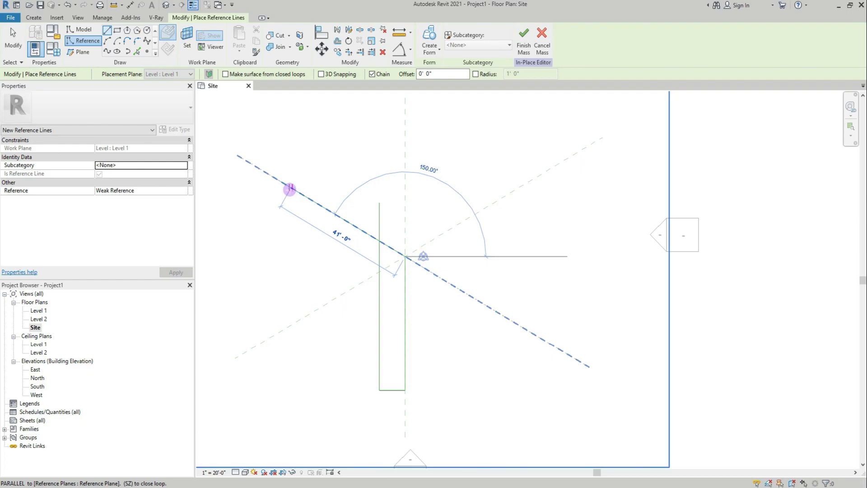
click(294, 189)
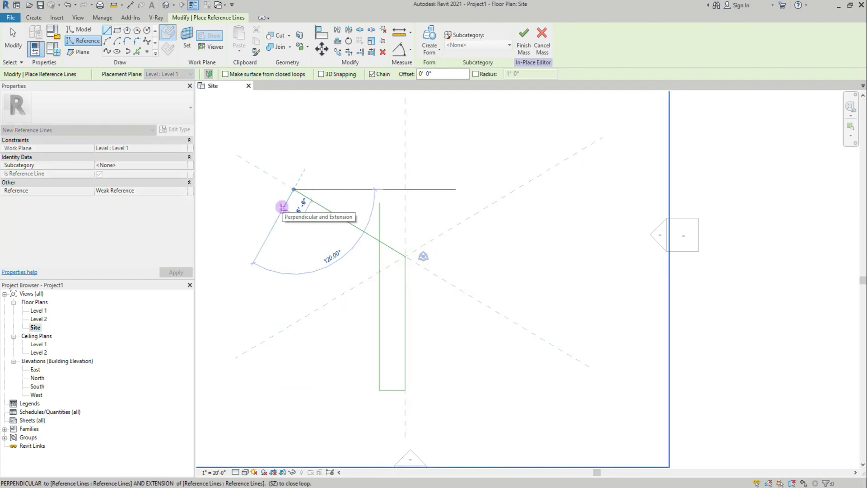
scroll(283, 204, up, 2)
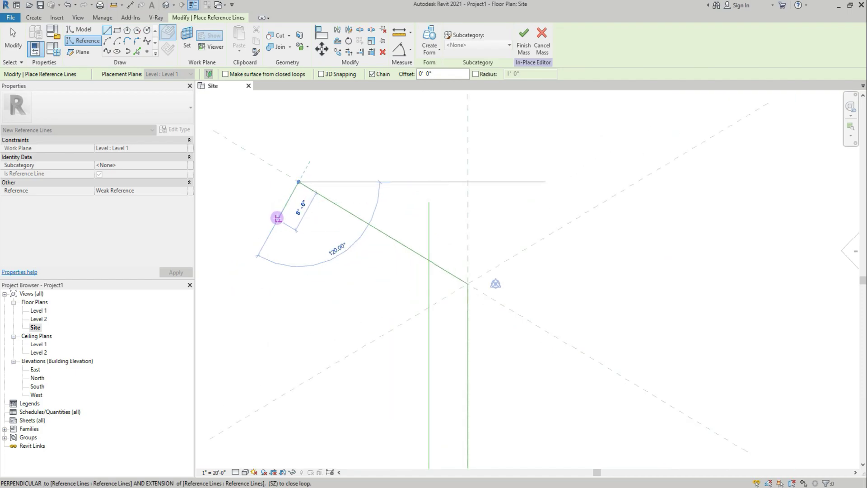
click(280, 215)
click(393, 284)
key(Escape)
key(Escape)
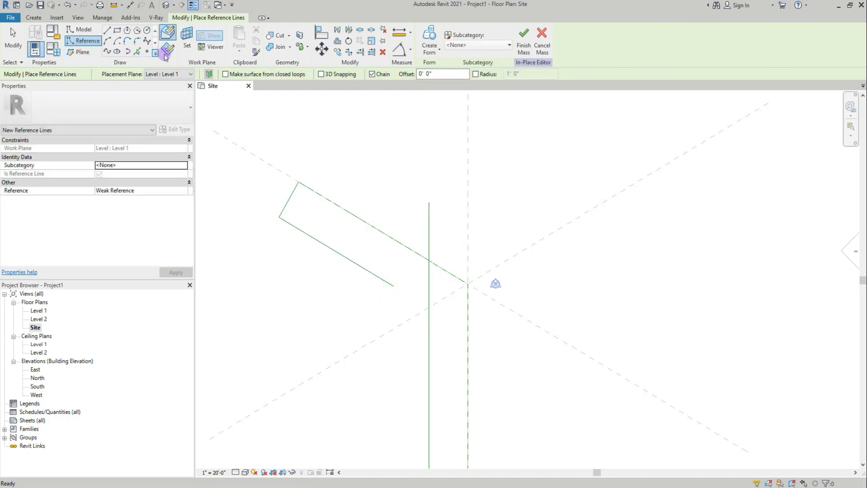
- Join the inner lines of the sloping and vertical arms with a reference-line fillet arc of about 12' 6" radius
click(137, 42)
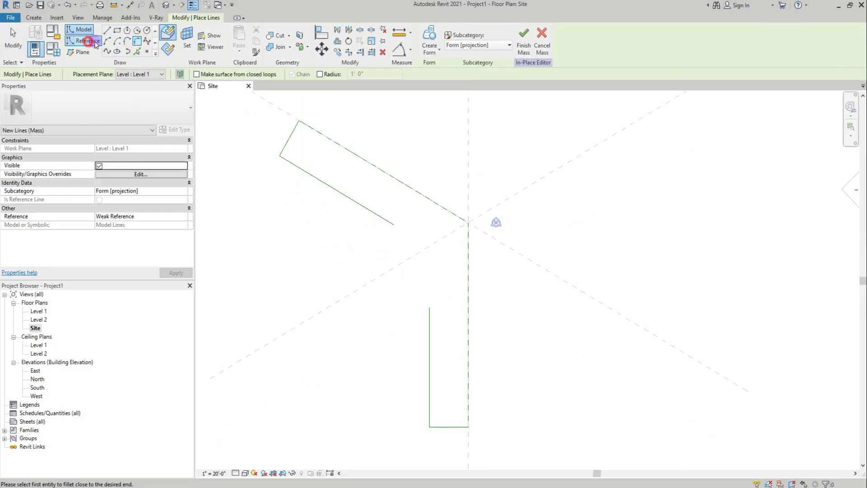
click(87, 40)
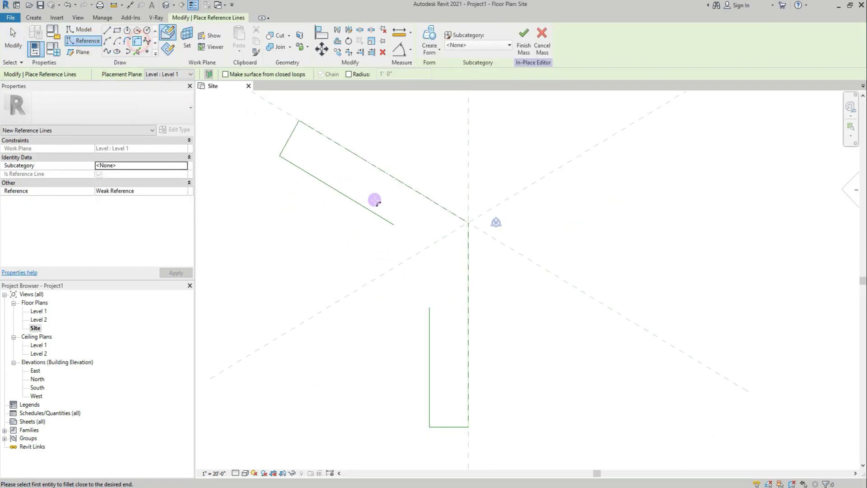
click(370, 215)
click(425, 361)
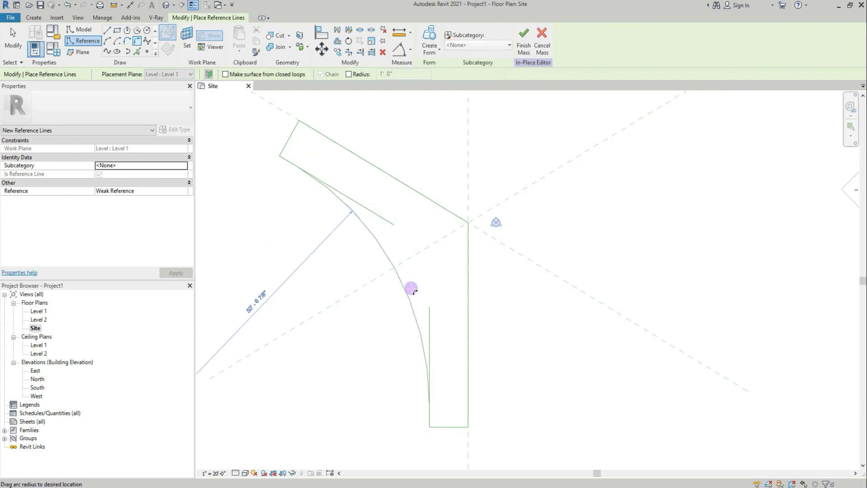
click(428, 262)
scroll(434, 271, up, 3)
key(Escape)
key(Escape)
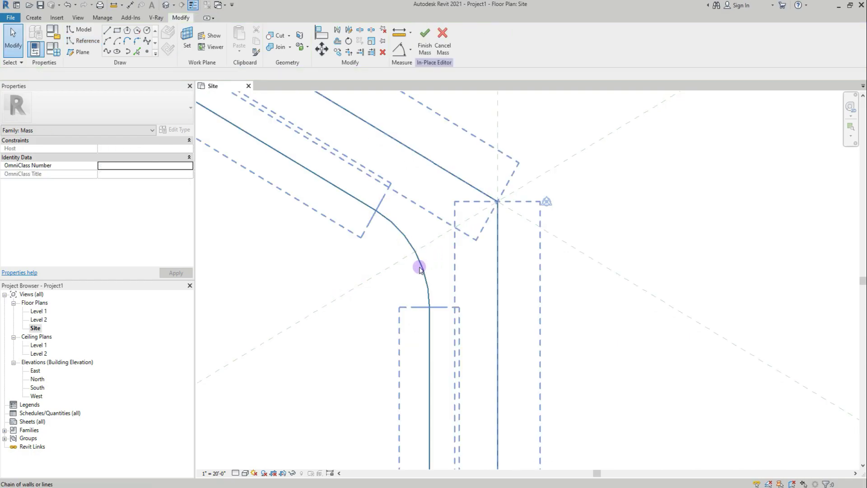
- Set the radius of the fillet arc between the two arms to 30'
click(423, 264)
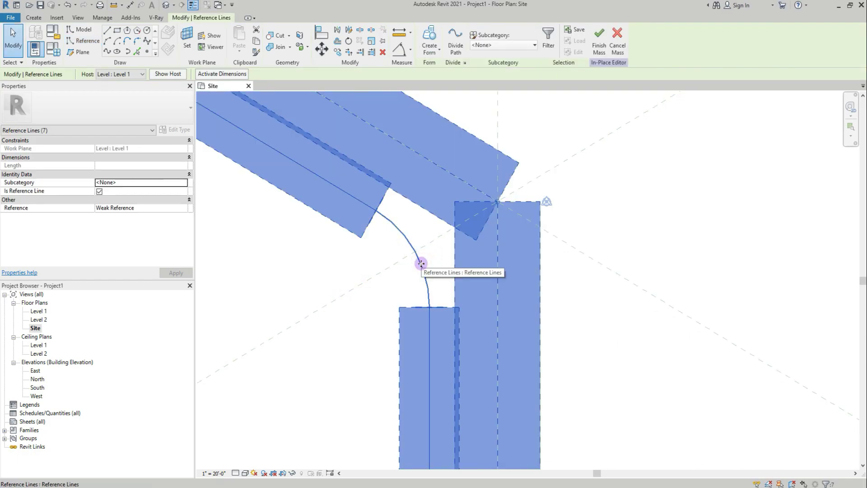
click(421, 263)
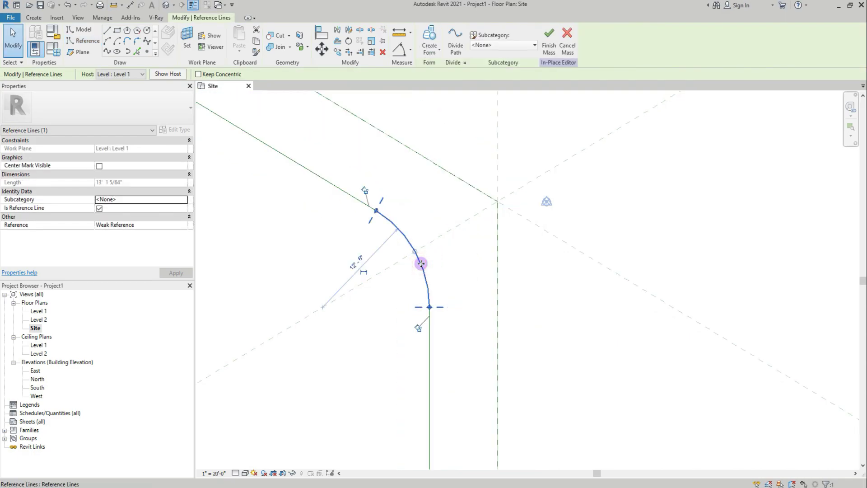
click(356, 259)
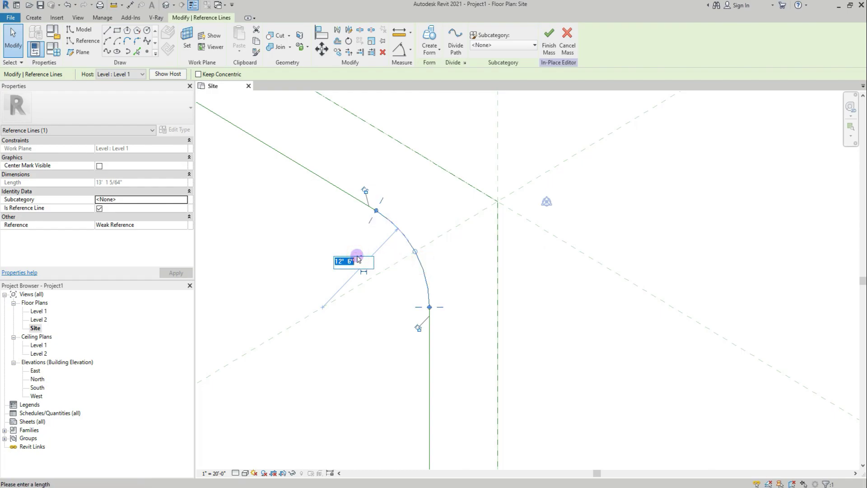
text(30)
key(Return)
scroll(334, 275, down, 3)
click(508, 338)
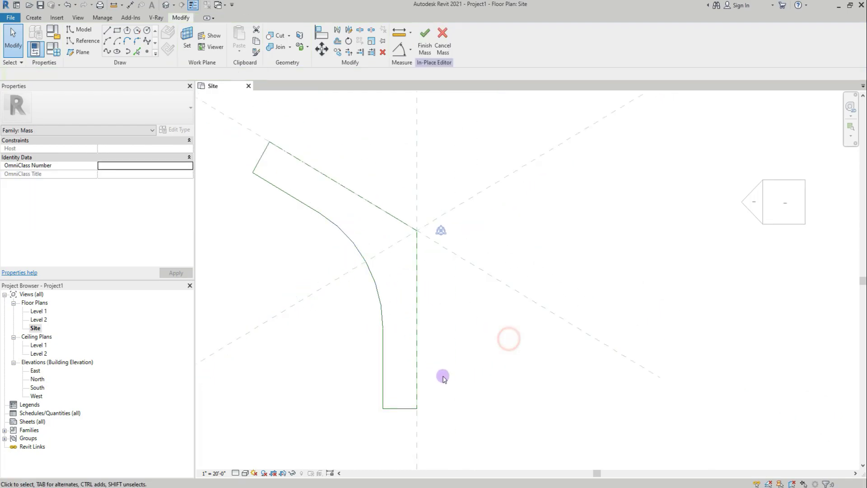
- Draw a reference-line circle of 6' radius centred on the intersection of the three reference planes
scroll(428, 224, up, 2)
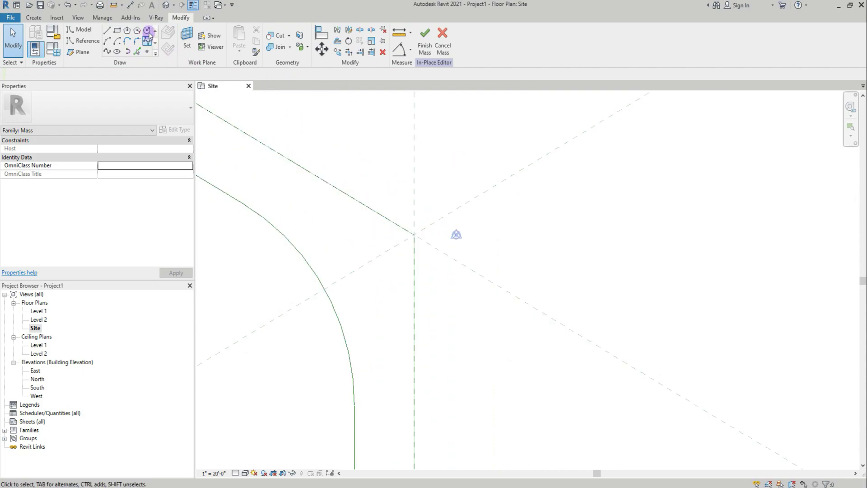
click(95, 40)
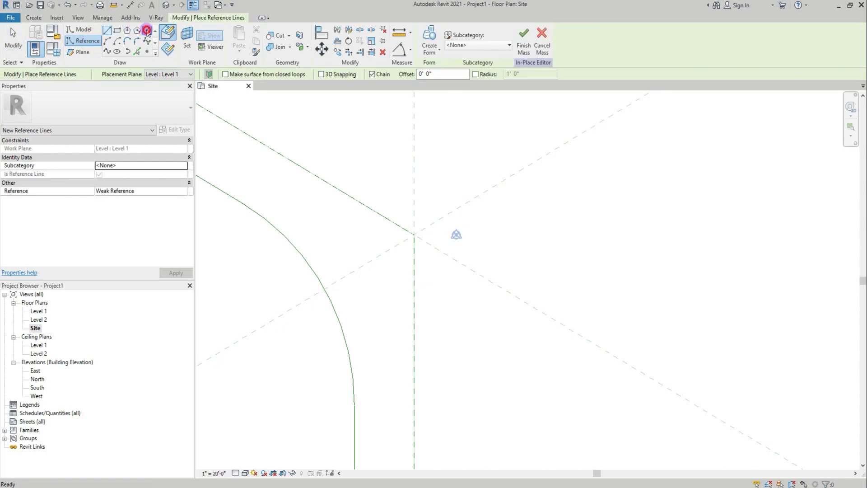
click(148, 31)
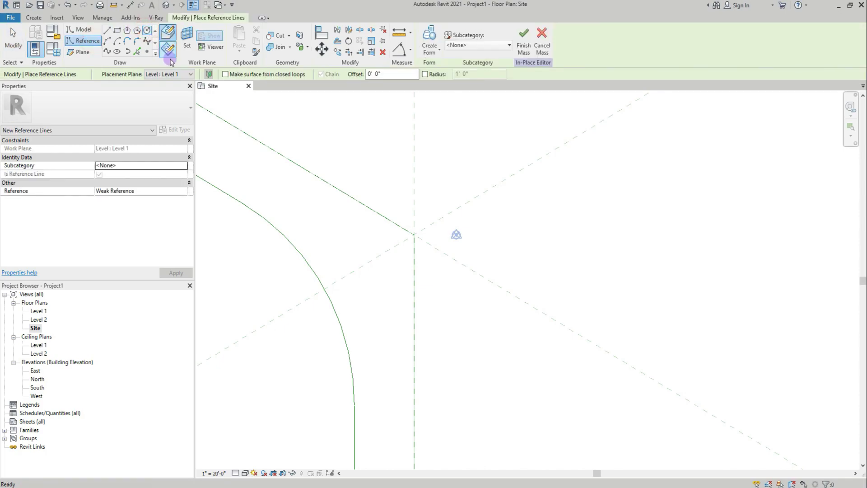
click(414, 235)
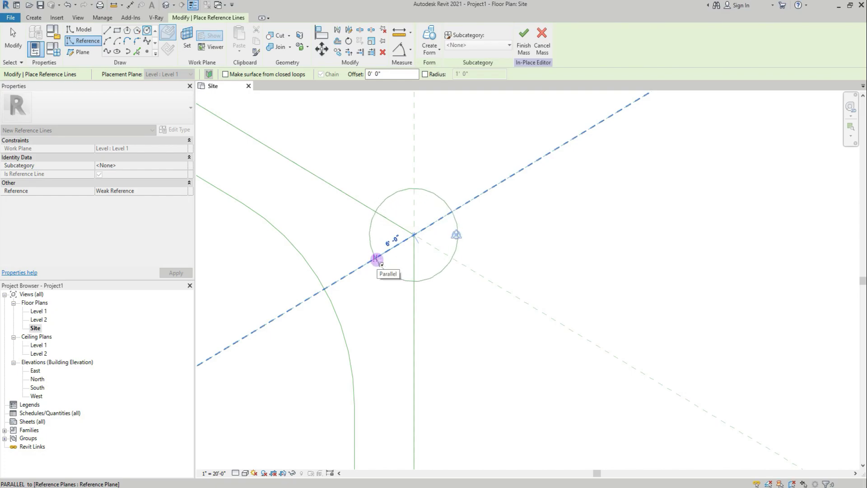
click(376, 258)
scroll(443, 307, down, 3)
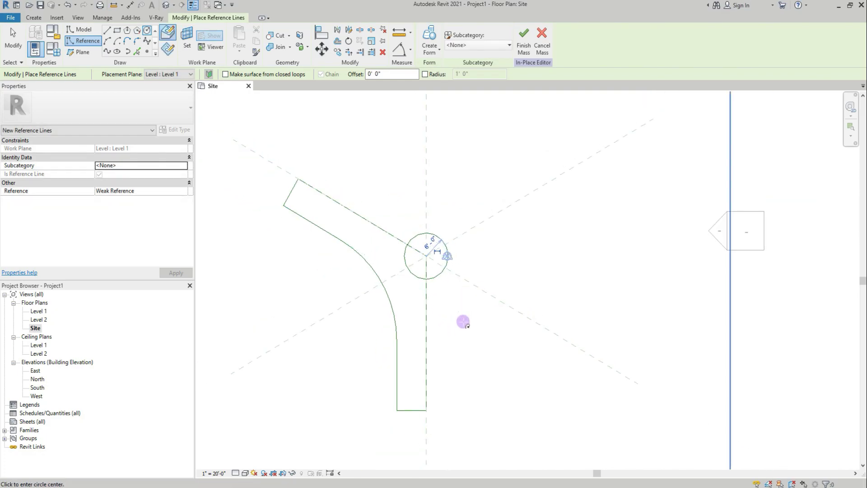
key(Escape)
key(Tab)
click(304, 221)
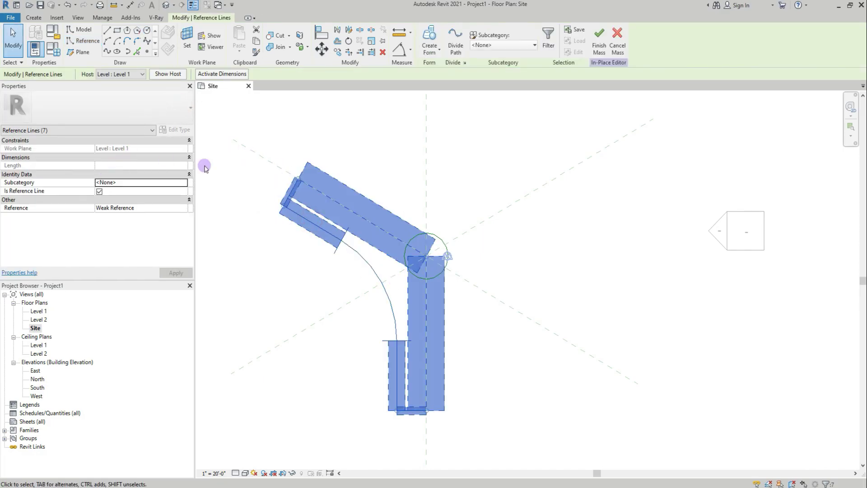
key(Escape)
- Split the circle where it meets the sloping and vertical reference lines and delete the larger arc outside the two arms
scroll(388, 224, up, 4)
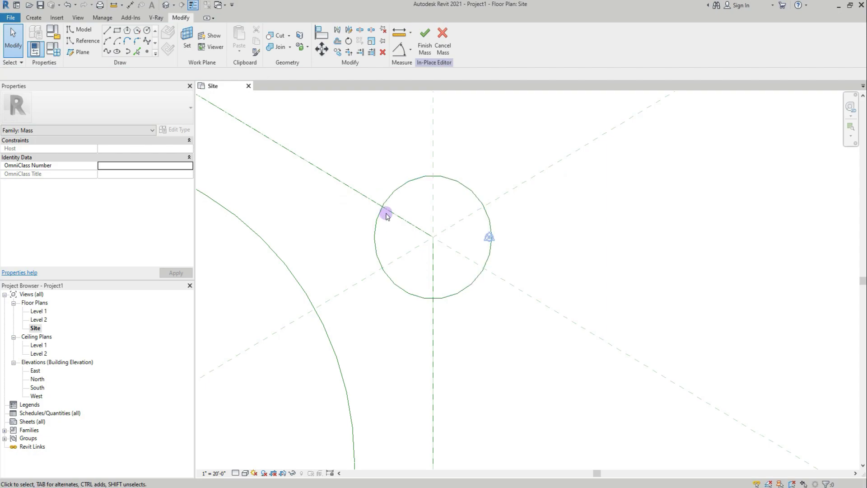
click(360, 30)
click(383, 206)
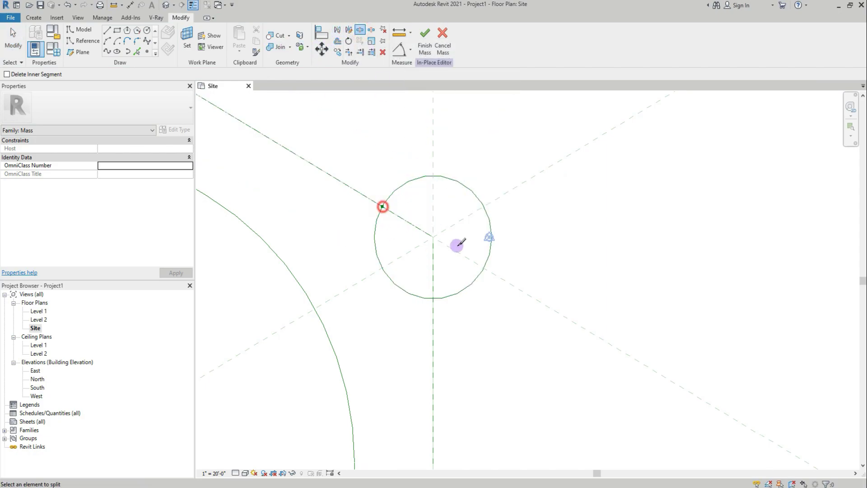
click(433, 297)
key(Escape)
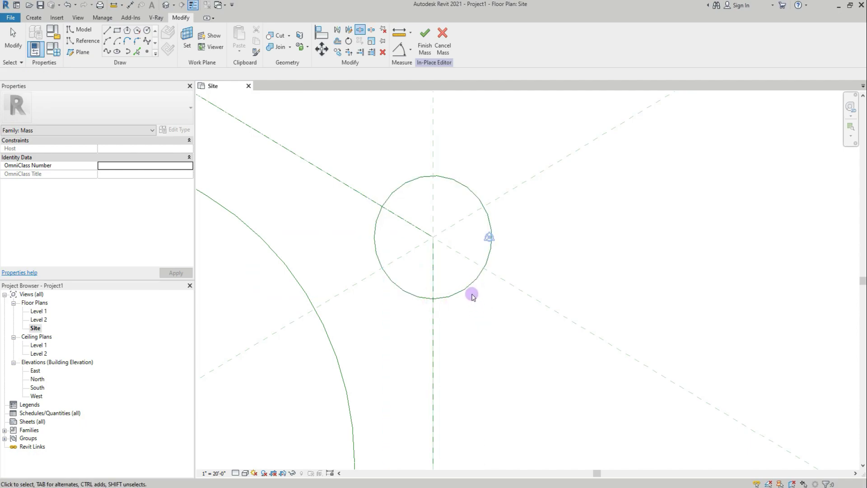
click(471, 287)
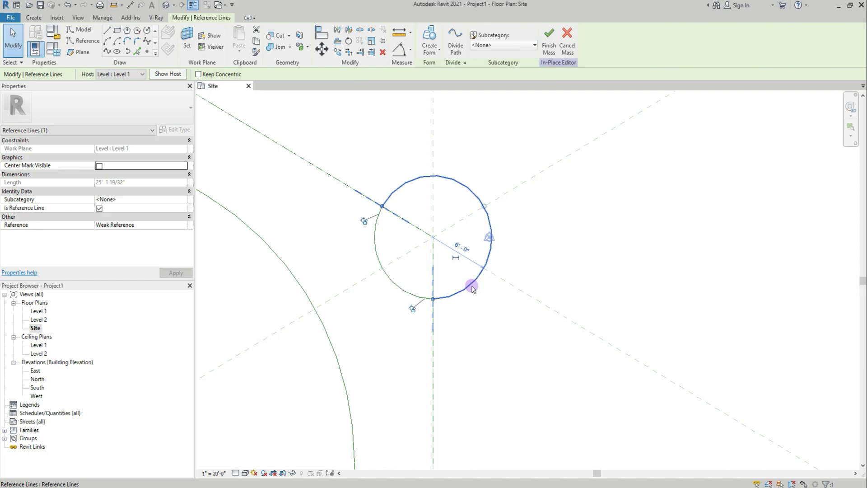
key(Delete)
scroll(458, 271, down, 2)
scroll(455, 274, down, 1)
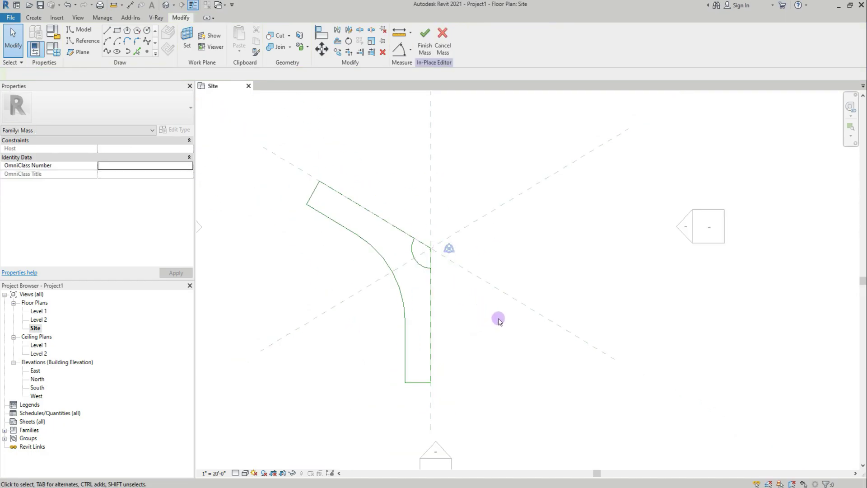
- Draw a reference line from the planes' intersection along the lower-left sloping plane, extending past the large fillet arc
click(361, 30)
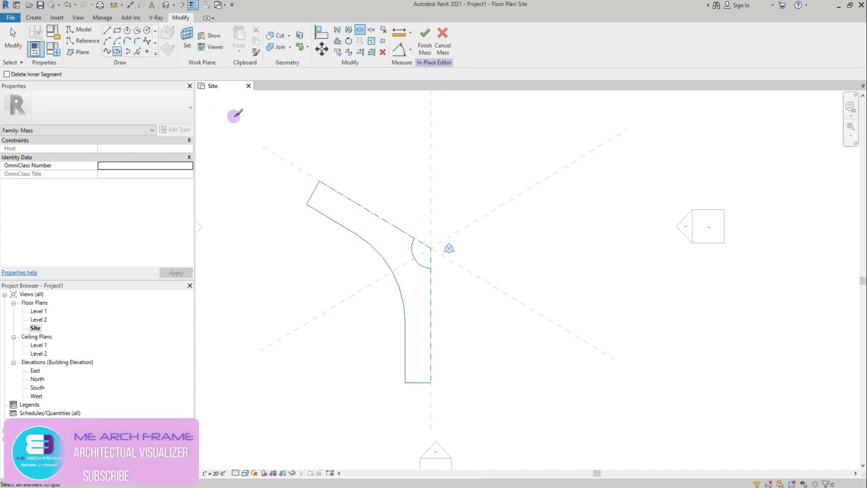
scroll(477, 284, up, 2)
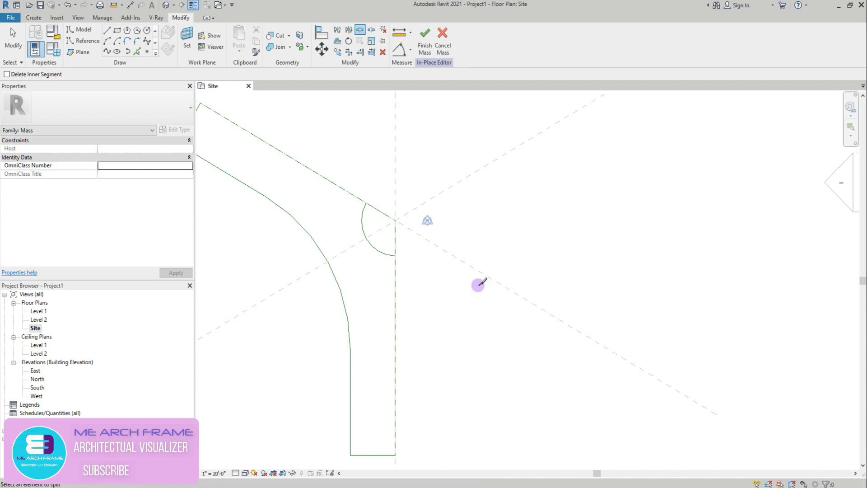
click(79, 41)
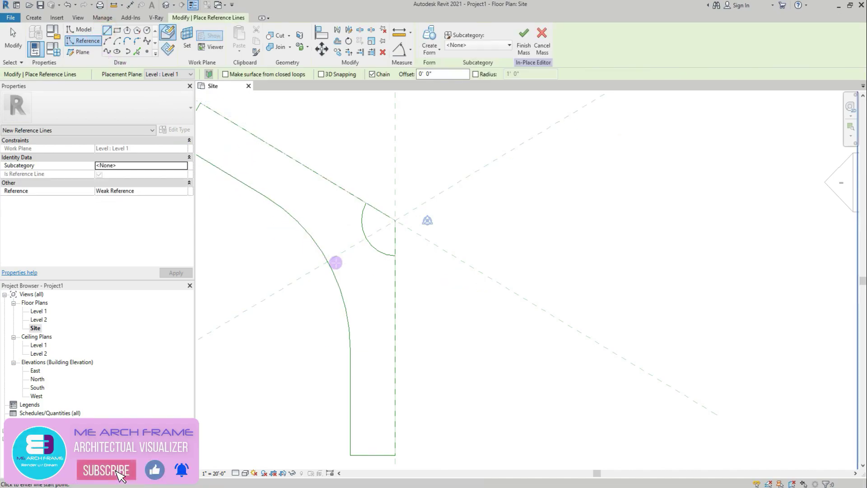
click(394, 221)
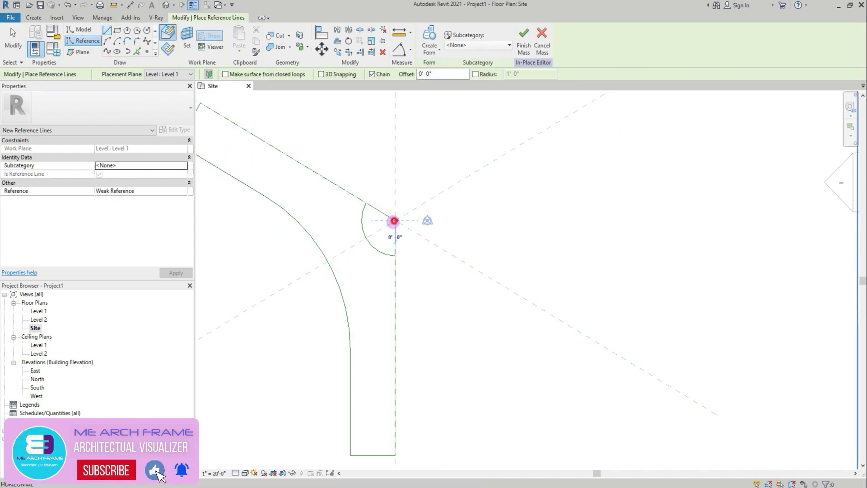
scroll(300, 265, up, 2)
click(310, 275)
key(Escape)
key(Escape)
click(172, 59)
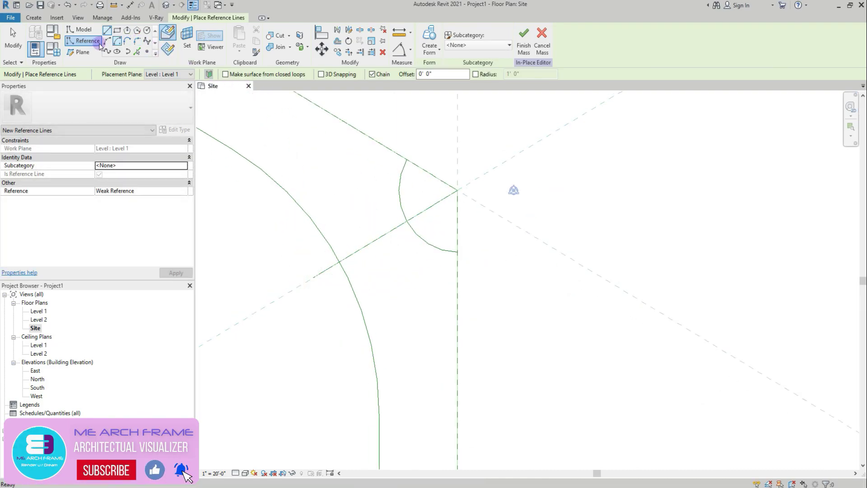
- Trim the large fillet arc and the new sloping reference line to a corner, keeping the vertical arm's side of the arc
click(349, 53)
click(343, 267)
click(348, 254)
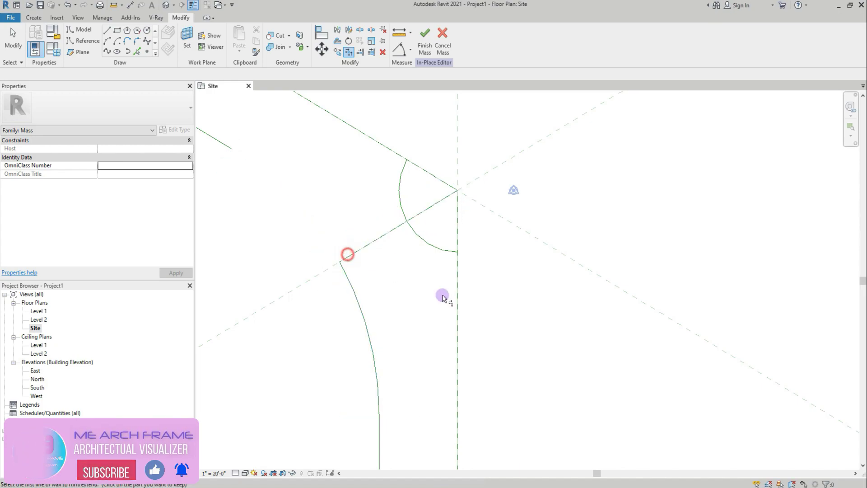
key(Escape)
- Delete the remaining reference lines of the upper-left arm, keeping the vertical arm's outline and the small arc
scroll(428, 250, down, 4)
click(429, 222)
key(Delete)
- Trim the small arc to corners with the sloping and vertical reference lines, closing the half-arm outline
scroll(450, 231, up, 3)
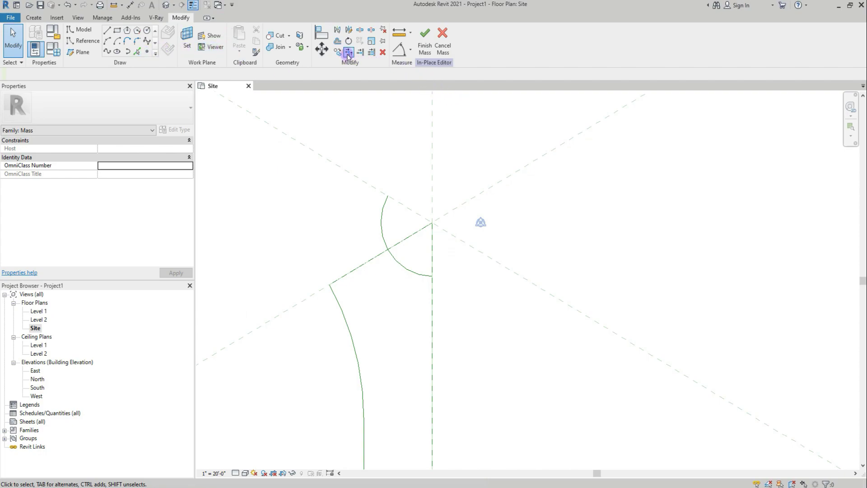
click(347, 53)
click(367, 260)
click(396, 261)
click(424, 273)
click(433, 300)
scroll(446, 245, down, 5)
key(Escape)
key(Escape)
scroll(408, 263, up, 2)
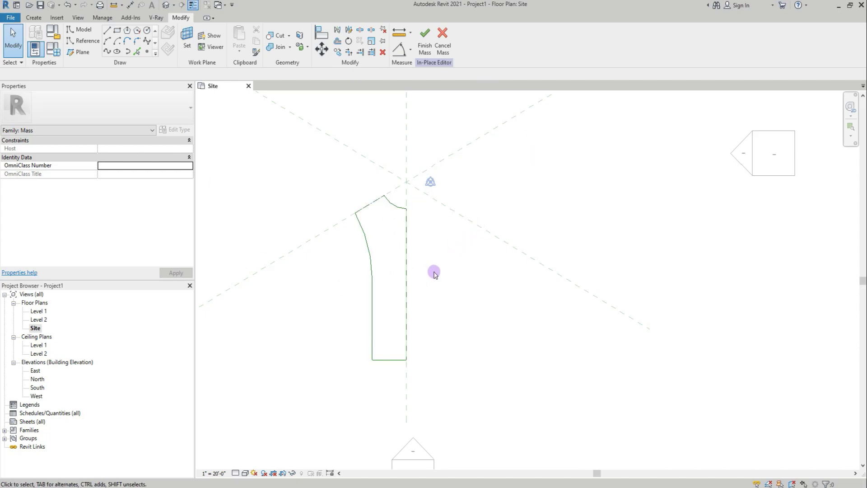
- Place reference points with Level 2 as placement plane at every corner and arc endpoint of the half-arm outline
scroll(380, 368, up, 2)
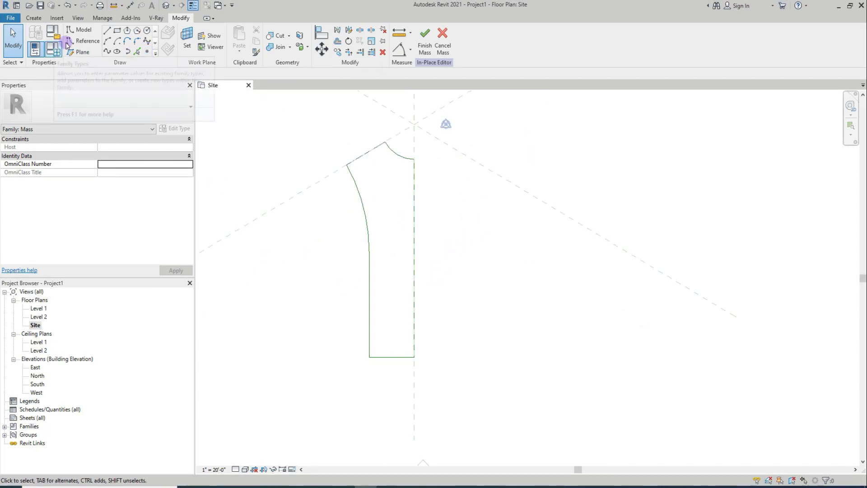
click(81, 41)
click(146, 52)
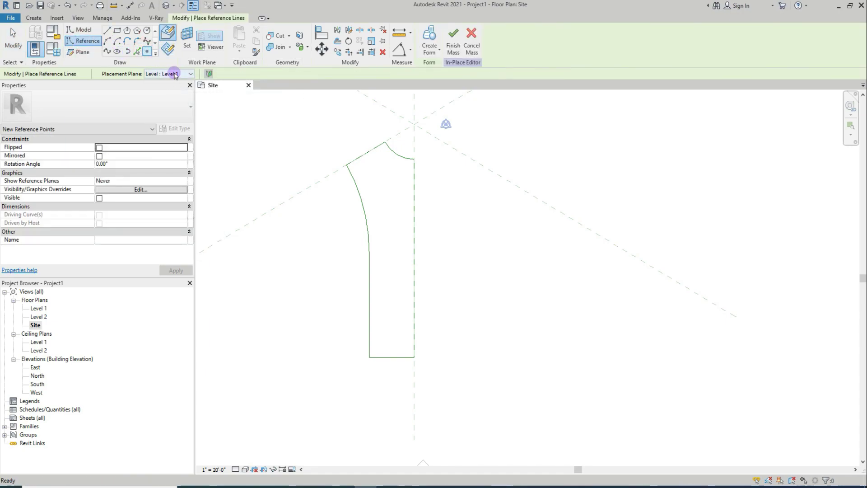
click(175, 74)
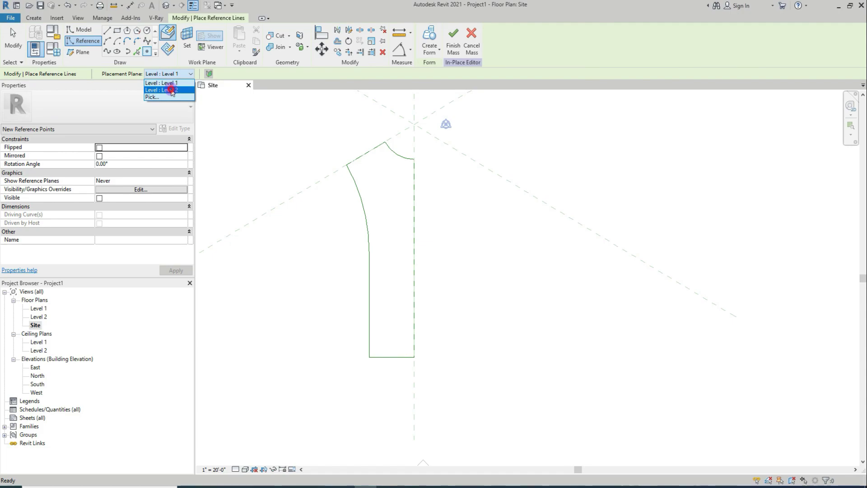
click(172, 91)
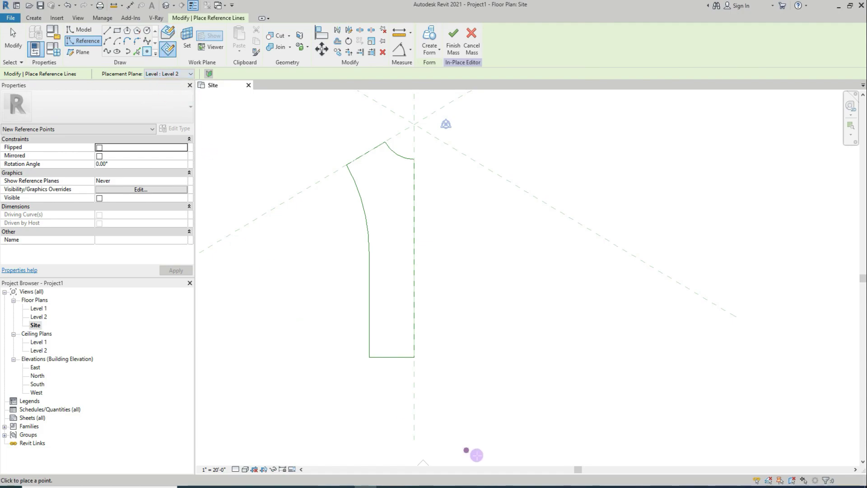
click(414, 357)
click(369, 357)
click(404, 285)
click(346, 164)
click(369, 251)
click(385, 142)
click(414, 160)
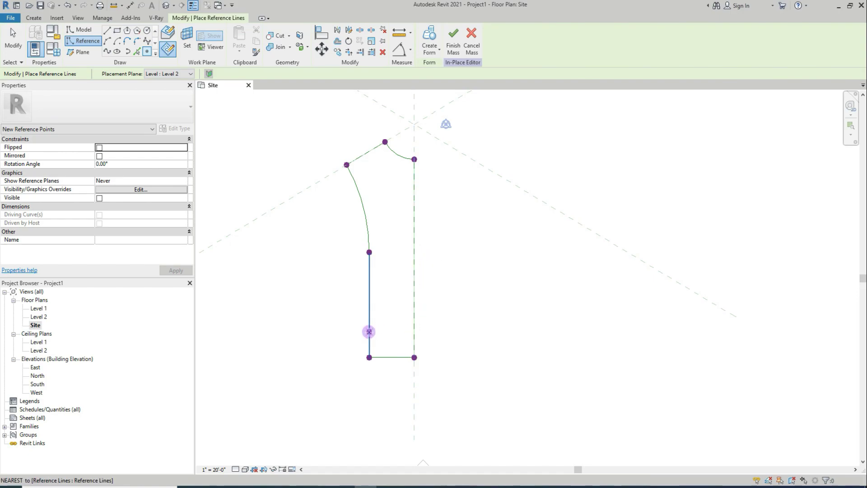
- Place two reference points along the half-arm's outer vertical line and two more along the large fillet arc
click(368, 328)
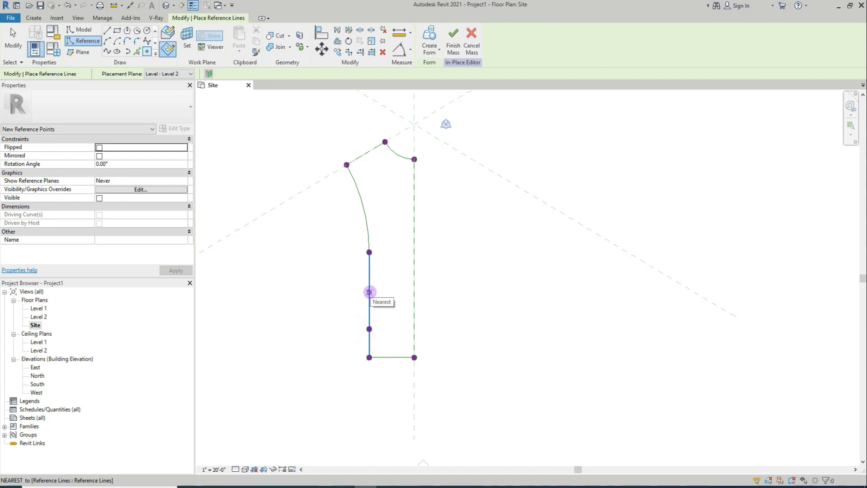
click(369, 291)
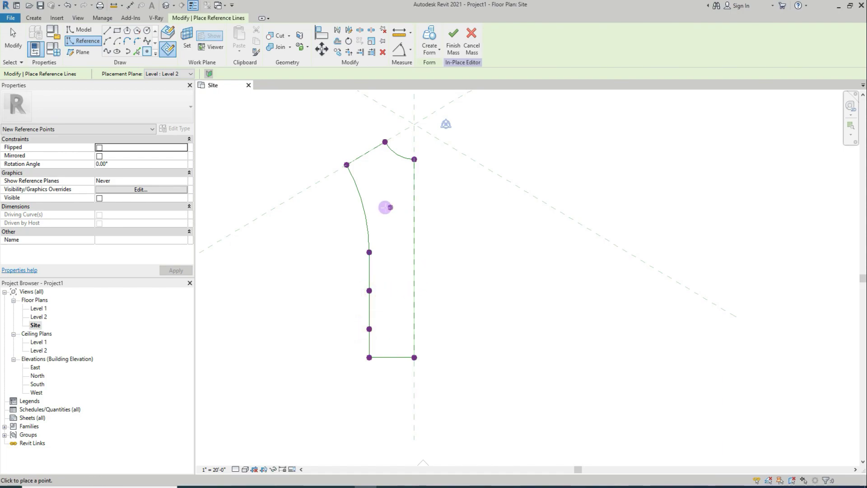
click(366, 218)
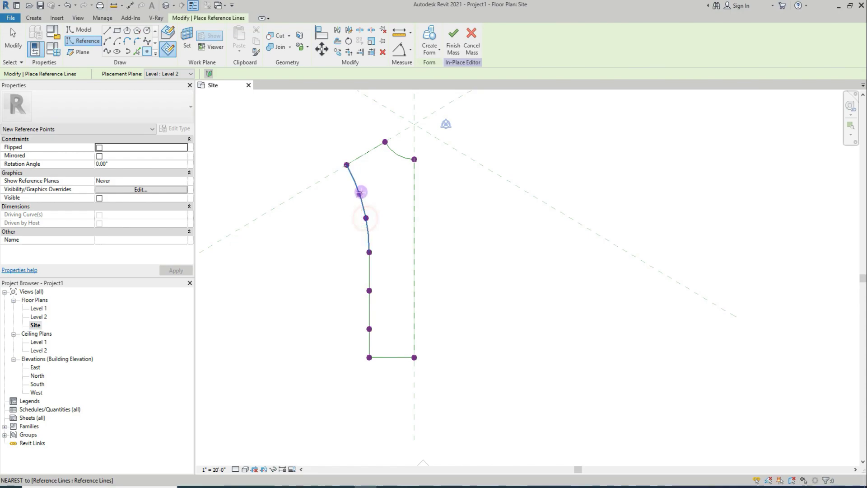
click(357, 188)
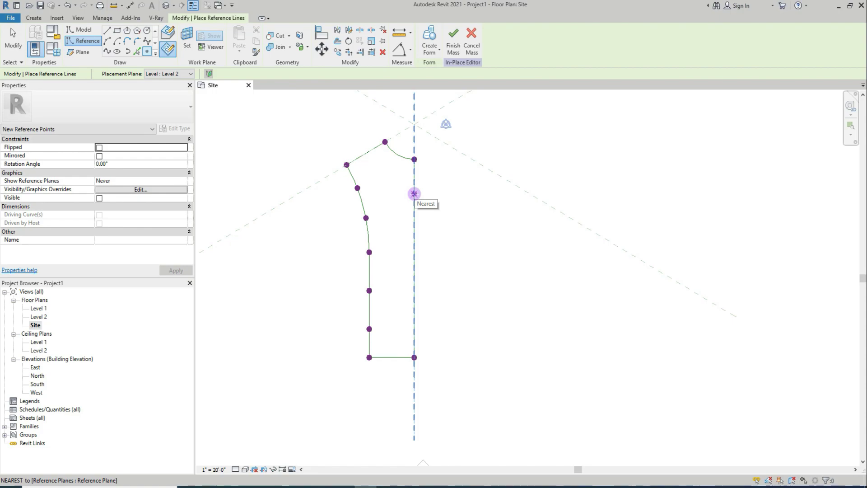
- Place five intermediate reference points along the half-arm's vertical centre line between its two end points
click(414, 193)
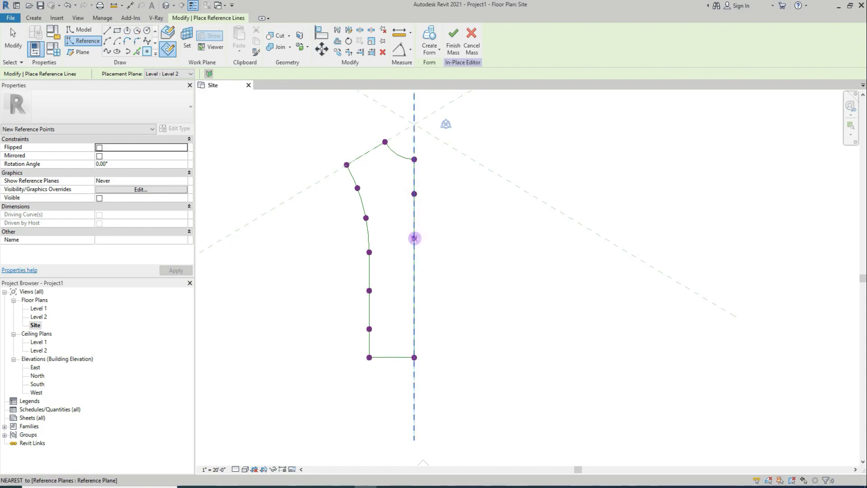
click(414, 251)
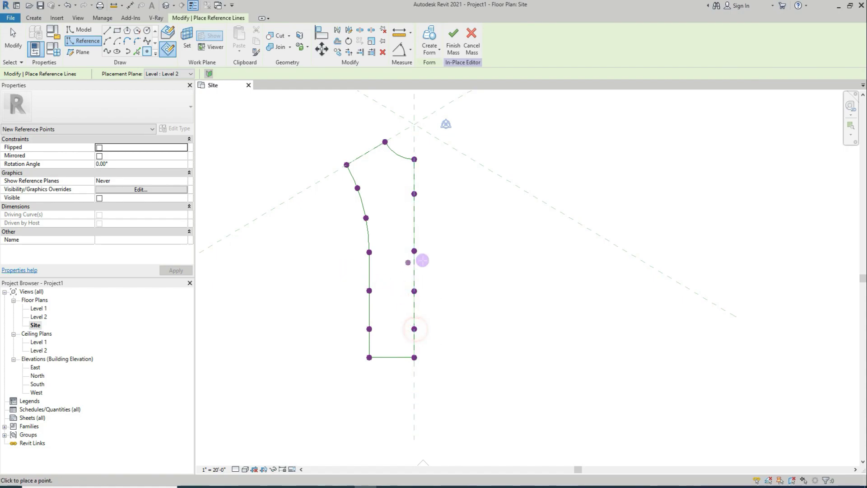
scroll(414, 215, up, 1)
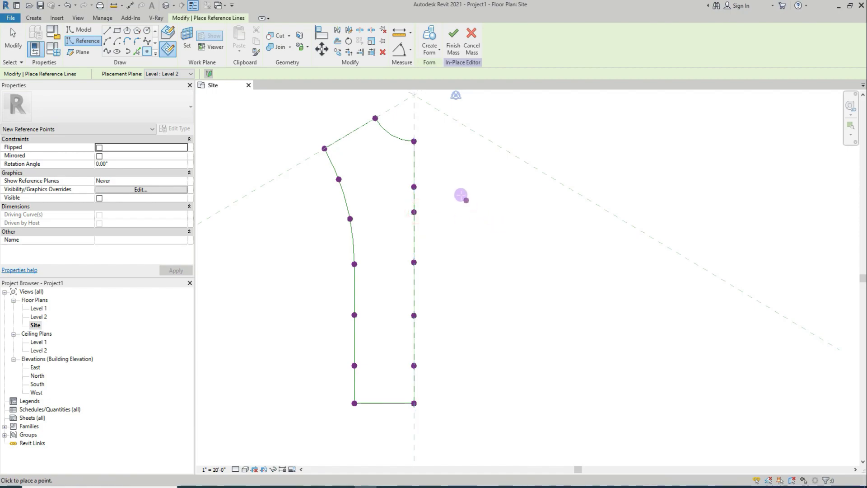
key(Escape)
key(Escape)
- Move the uppermost intermediate reference point on the centre line slightly upward along the line
click(414, 187)
drag(439, 186, 440, 174)
click(467, 289)
- Set the lowest intermediate point on the outer vertical line 4' above the outline's bottom outer corner point
scroll(350, 379, up, 1)
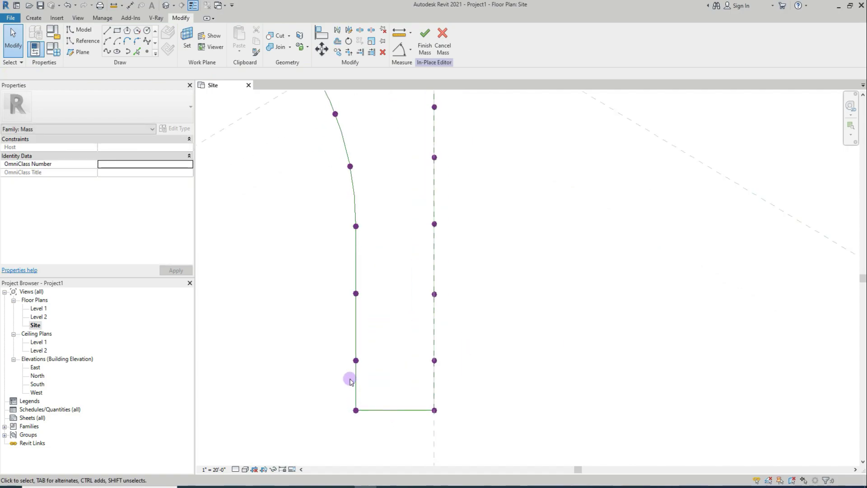
click(357, 360)
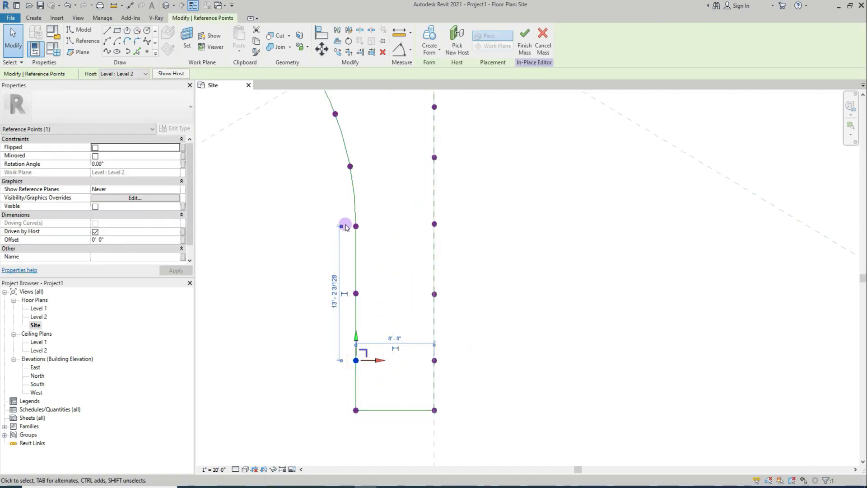
drag(348, 291, 357, 410)
click(334, 389)
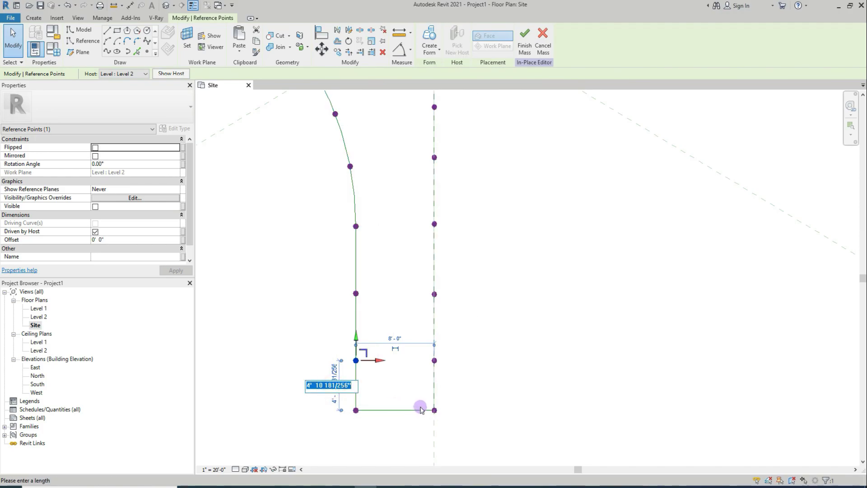
text(4)
key(Return)
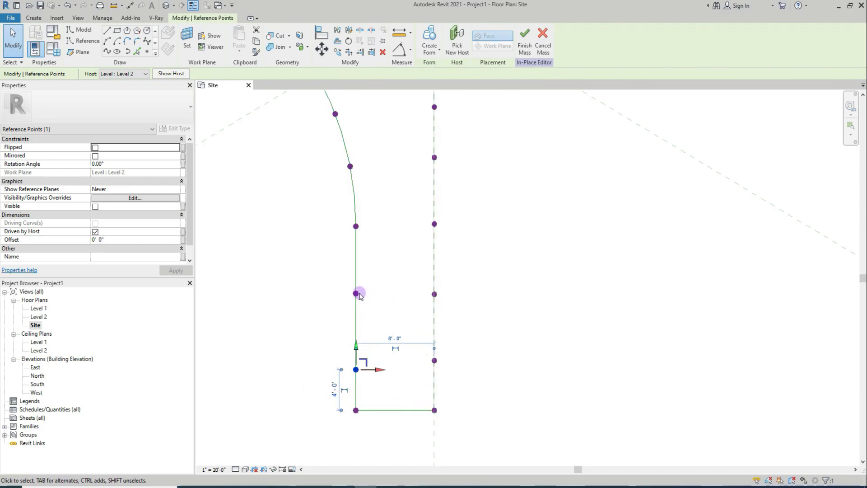
- Set the second intermediate point on the outer vertical line 4' above the first intermediate point
click(357, 294)
click(341, 226)
click(356, 370)
click(335, 331)
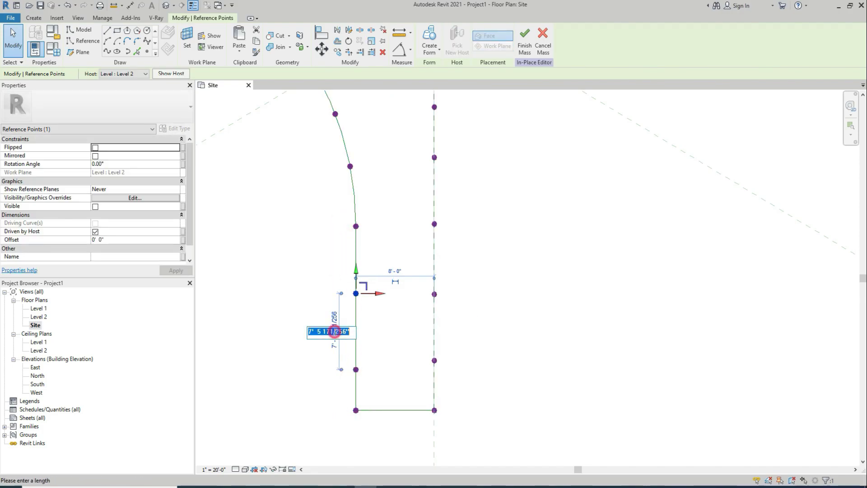
key(Return)
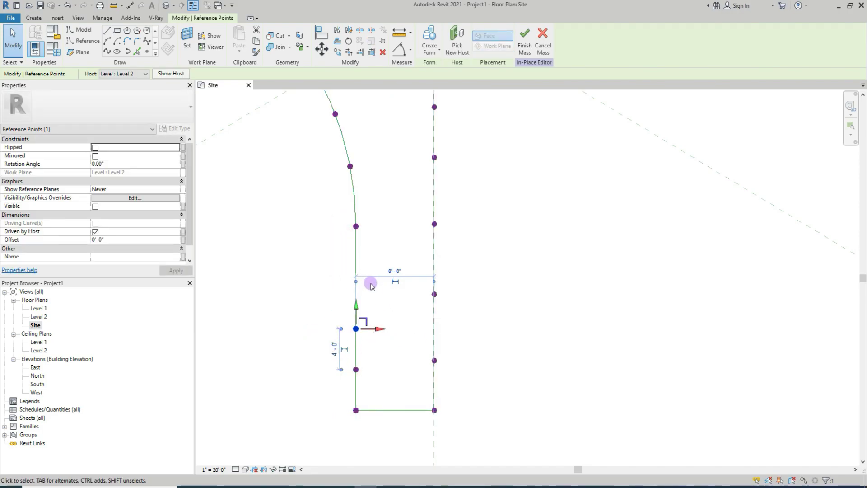
click(378, 300)
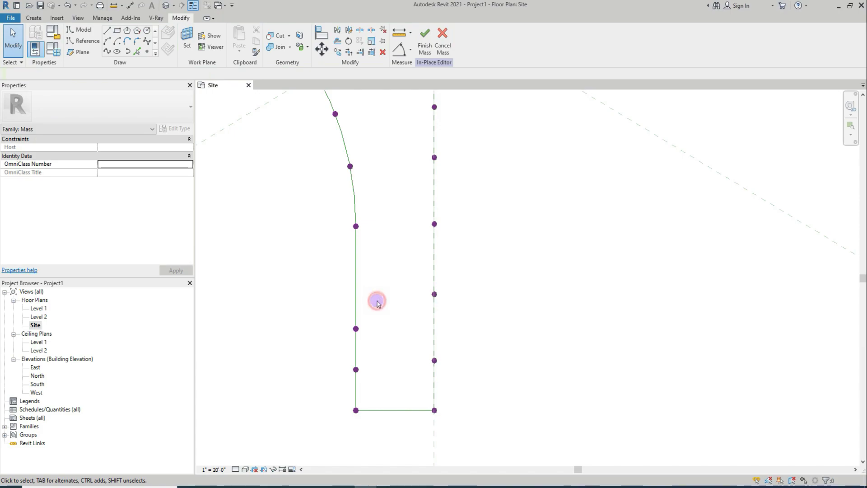
- Add a third intermediate reference point on Level 2 along the outer vertical line, below the large arc's lower end
click(356, 329)
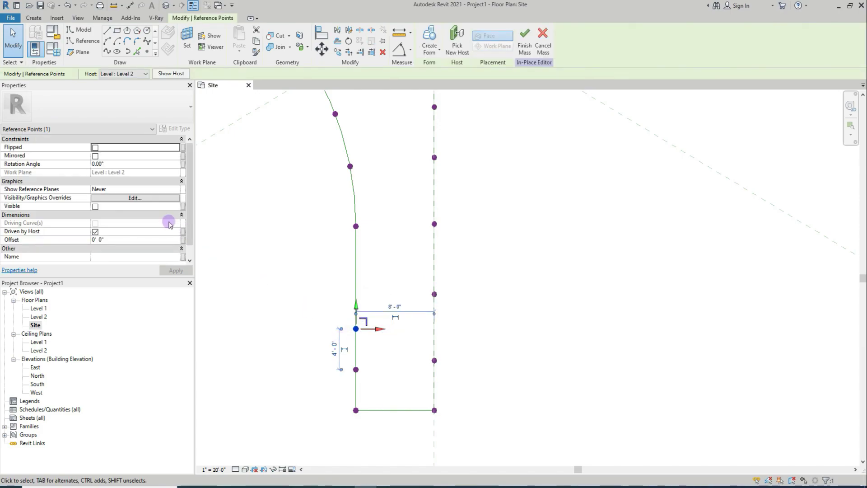
click(70, 40)
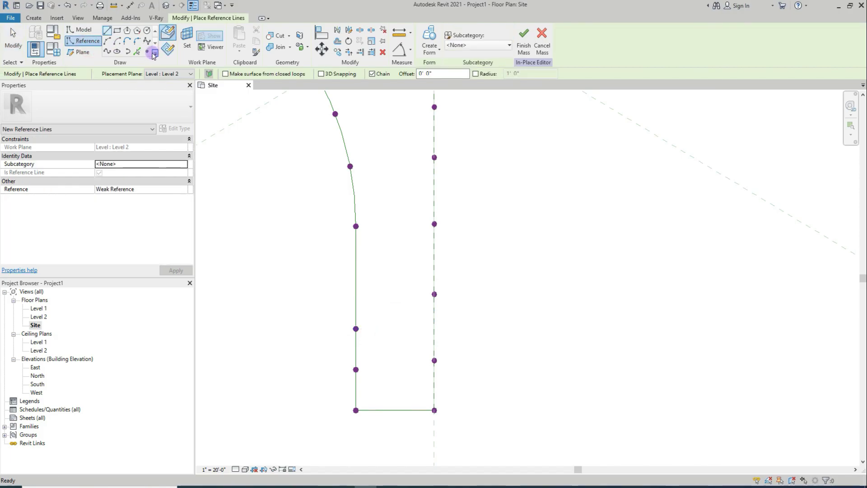
click(147, 51)
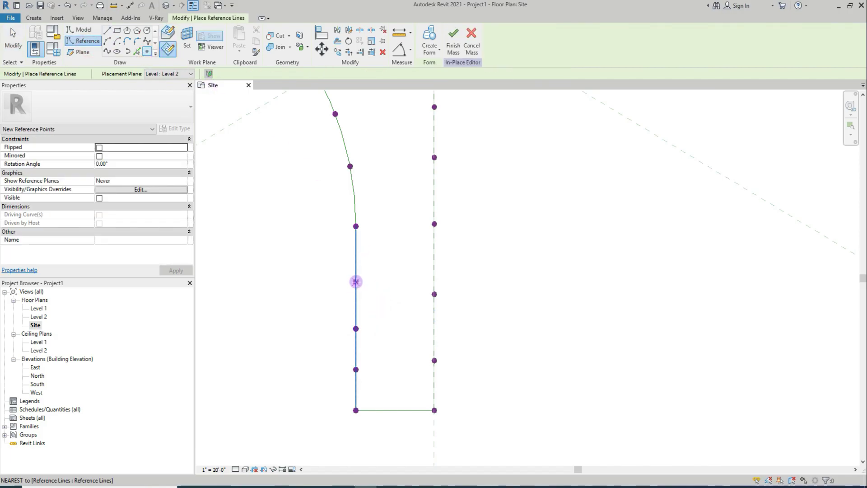
click(356, 279)
key(Escape)
key(Escape)
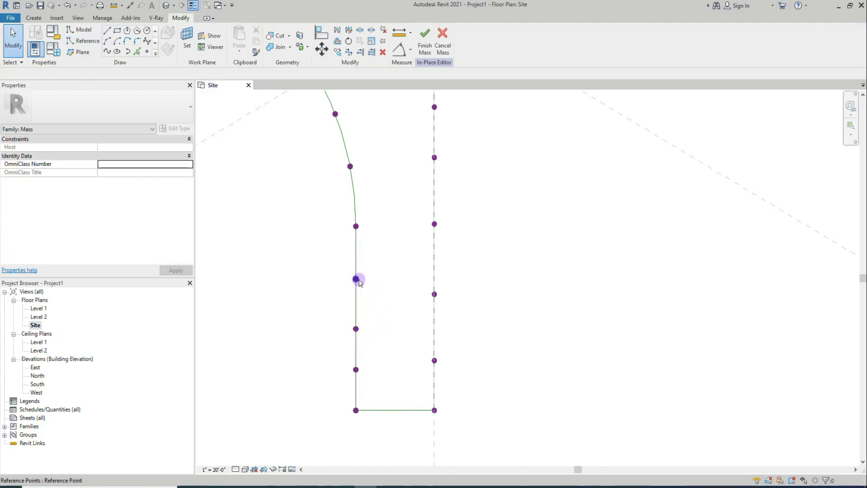
- Set the third intermediate point on the outer vertical line 4' above the second one
click(363, 288)
drag(341, 226, 353, 330)
click(335, 299)
text(4)
key(Return)
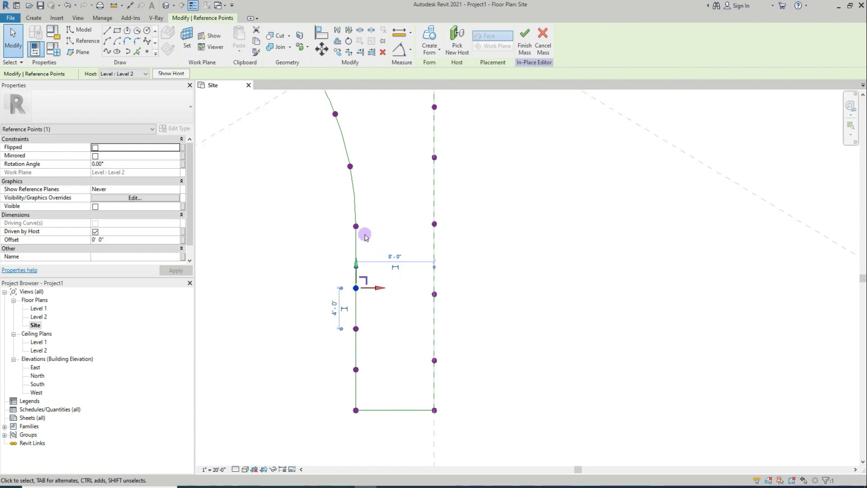
- Measure the spacing between the point at the large arc's lower end and the intermediate point below it
click(356, 226)
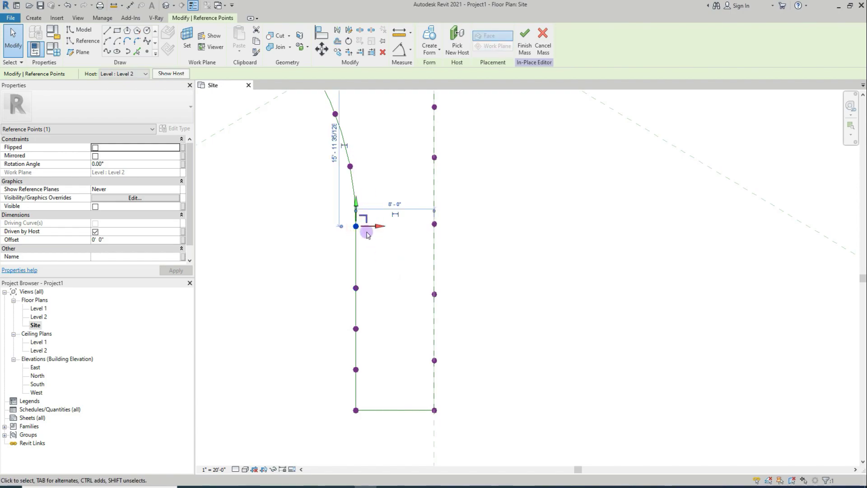
scroll(364, 233, down, 2)
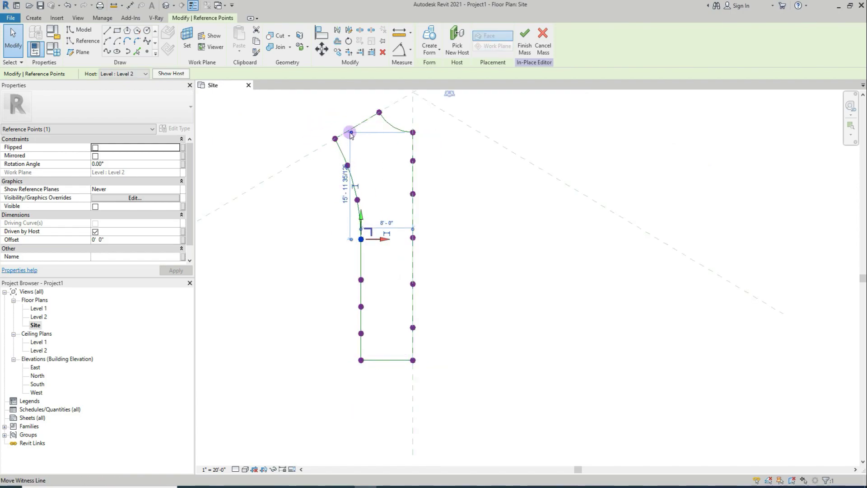
drag(377, 159, 360, 280)
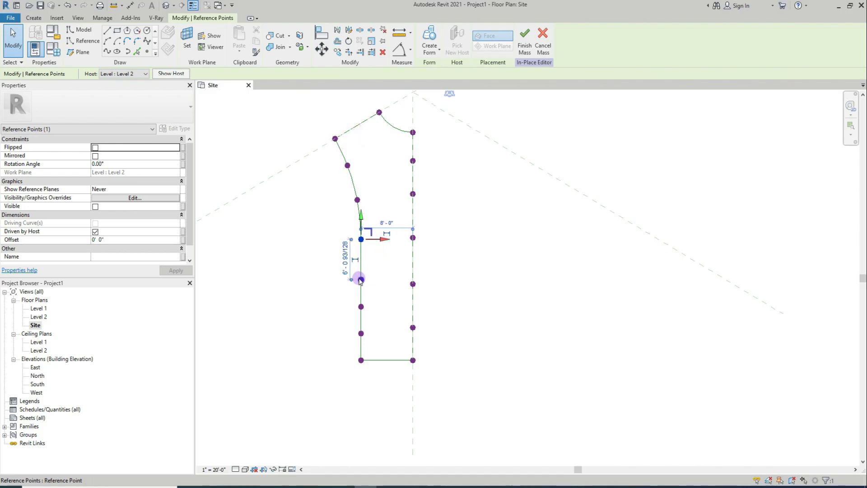
- Set the lowest intermediate point on the outer vertical line 4' 6" above the bottom outer corner point
scroll(367, 277, up, 2)
scroll(389, 371, down, 1)
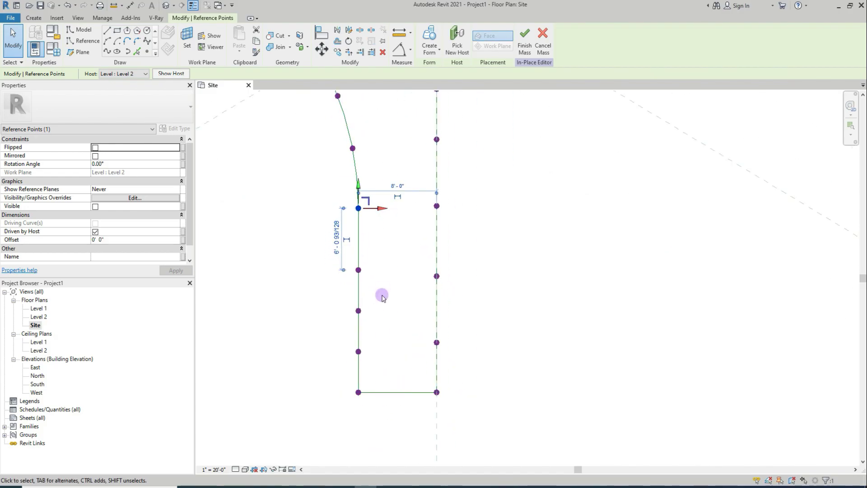
scroll(350, 348, up, 1)
click(359, 351)
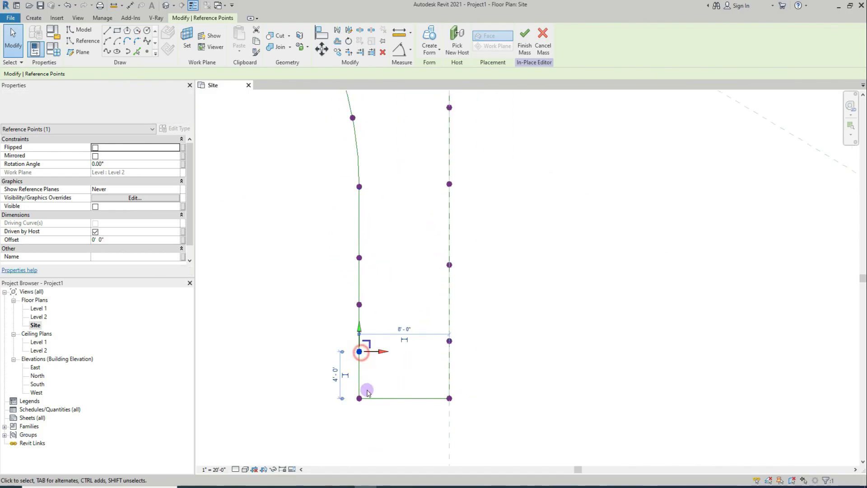
click(337, 373)
text(4'6")
key(Return)
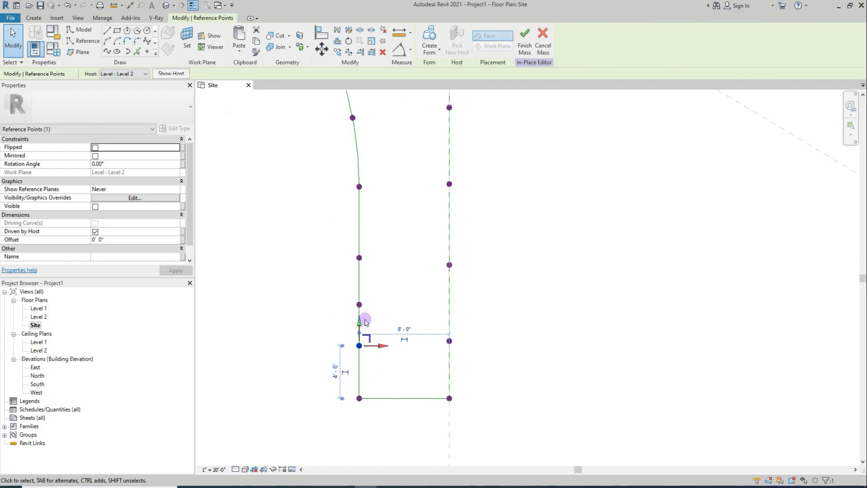
- Set the second intermediate point on the outer vertical line 4' 6" above the first intermediate point
click(359, 305)
click(335, 325)
text(4' - 6")
key(Return)
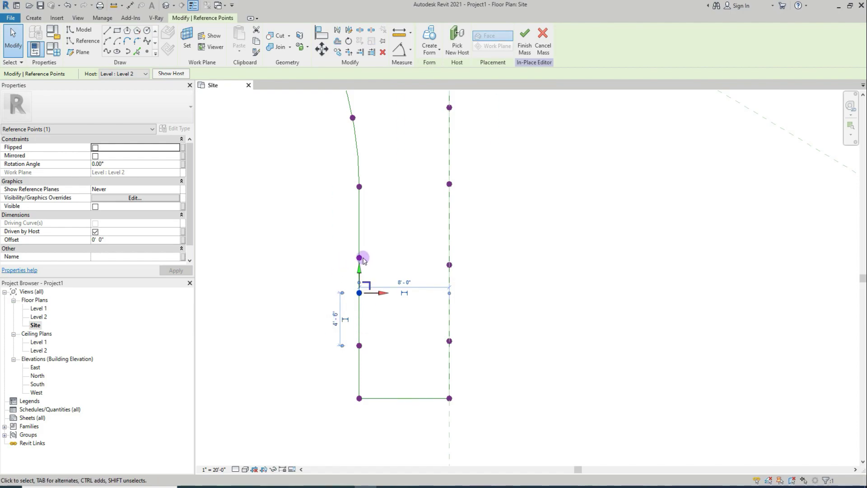
- Set the third intermediate point on the outer vertical line 4' 6" above the second intermediate point
click(359, 258)
click(335, 275)
text(4)
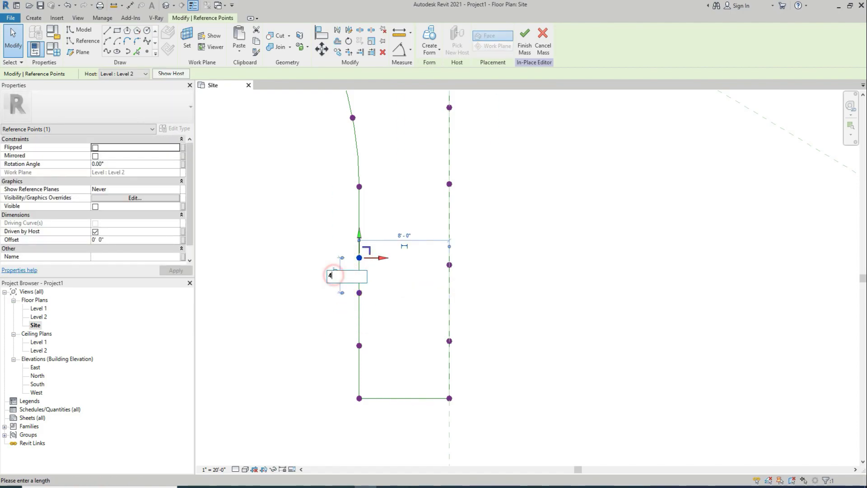
key(Return)
- Check the spacing between the large arc's lower end point and the third intermediate point, leaving nothing selected
key(Tab)
click(361, 186)
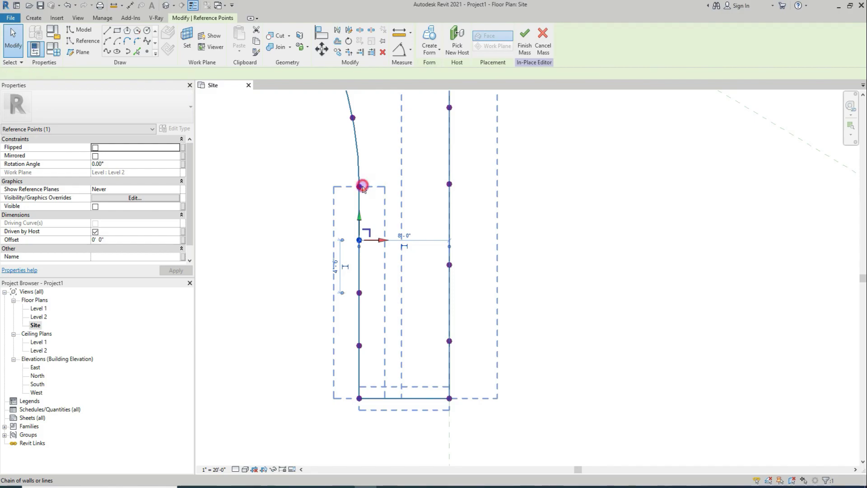
click(316, 184)
click(359, 187)
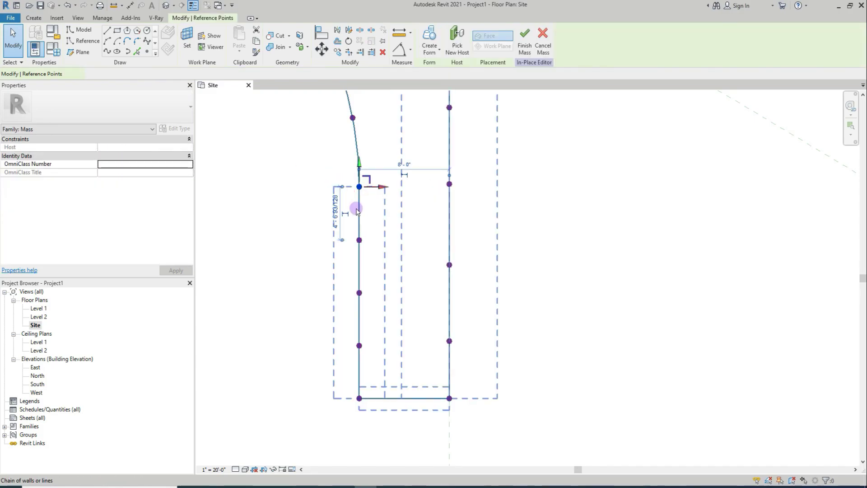
click(390, 265)
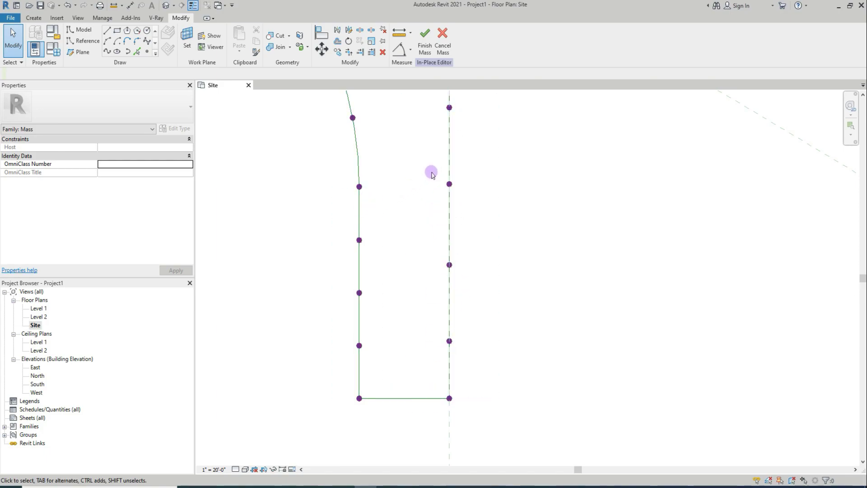
- Delete the three lower intermediate points on the inner vertical line and copy the four outer-line points above the bottom corner 8' 0" across onto it
drag(422, 174, 506, 361)
drag(340, 168, 381, 366)
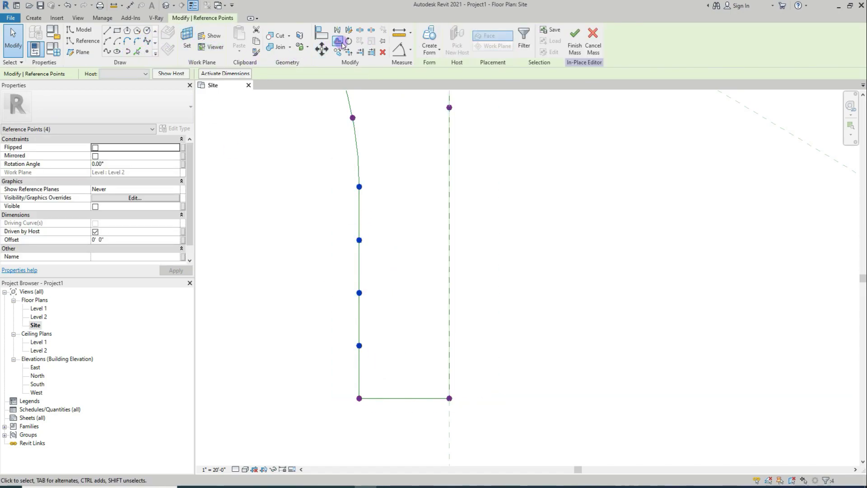
click(340, 41)
click(360, 399)
click(449, 398)
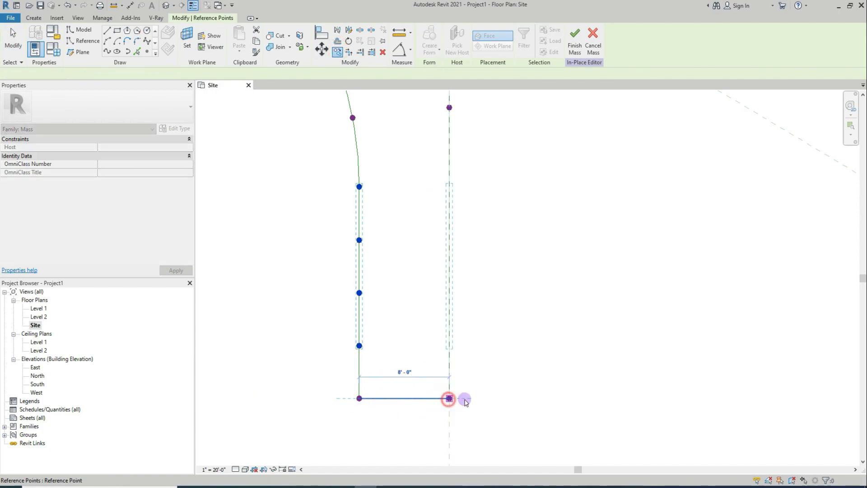
click(450, 186)
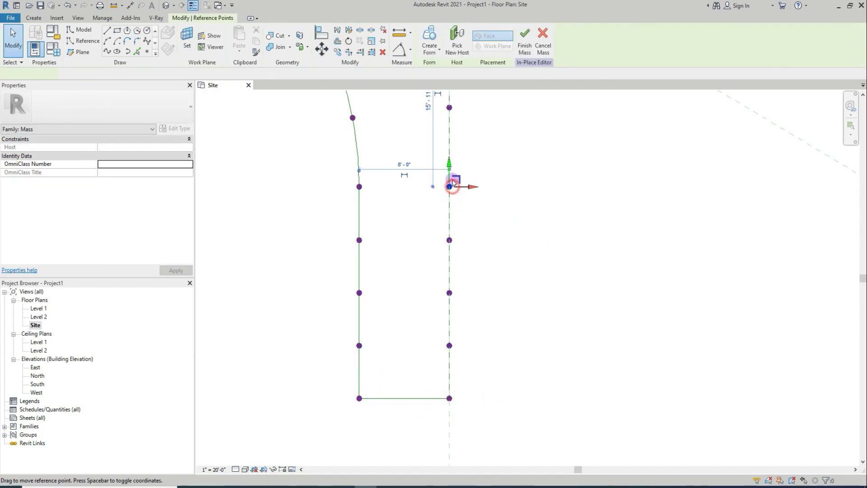
click(507, 177)
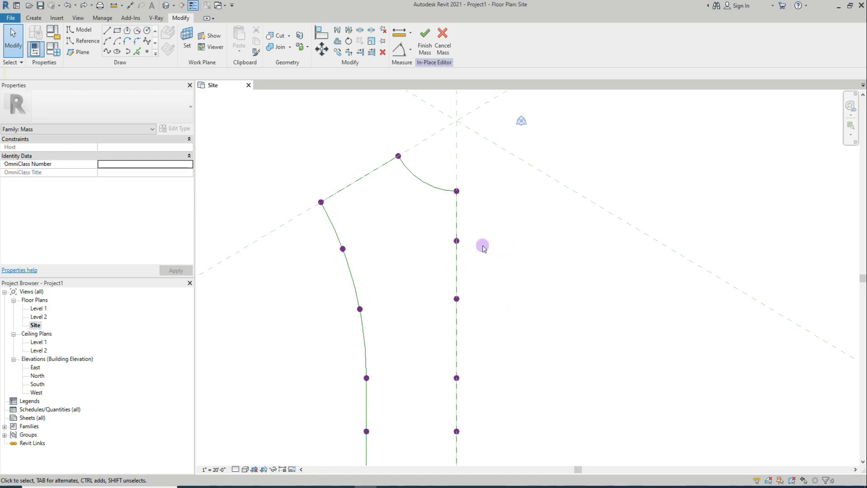
- Place one more reference point on the large arc, hosted on Level 2, between its two existing intermediate points
click(147, 52)
click(82, 40)
click(146, 51)
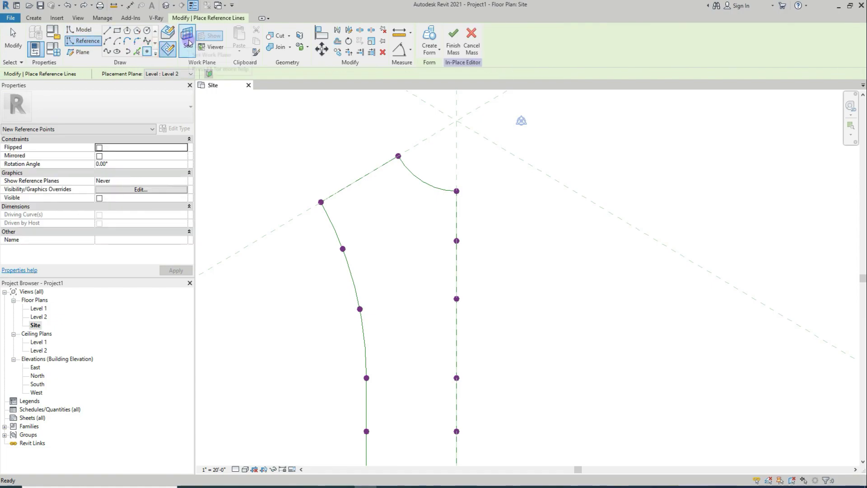
click(349, 268)
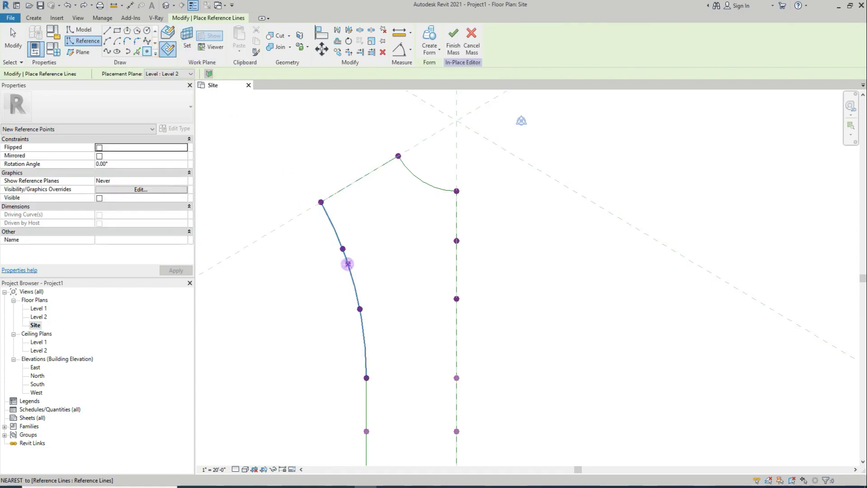
scroll(456, 277, up, 3)
key(Escape)
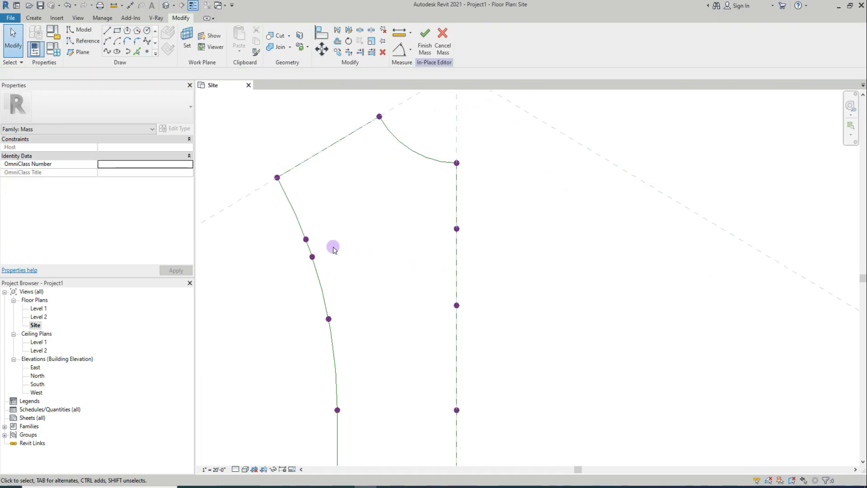
- Slide the large arc's three intermediate points along it to about 3' 0", 6' 2" and 10' 11" below its upper end
click(305, 239)
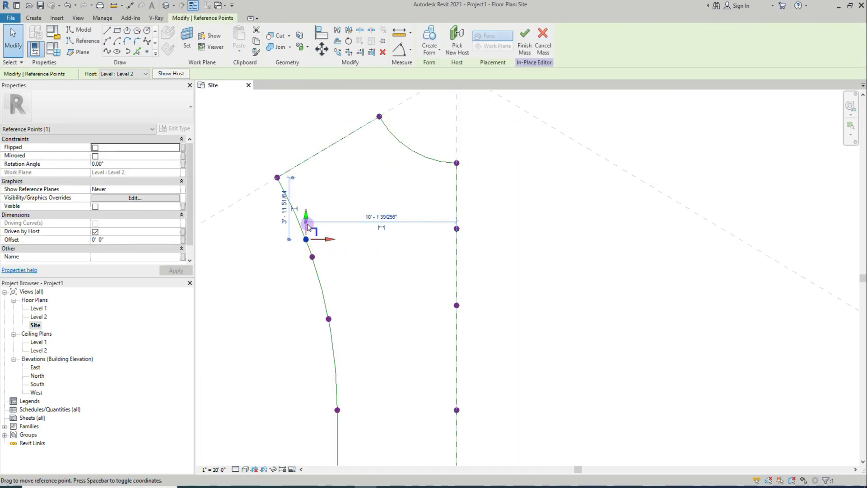
mouse_move(305, 216)
mouse_down()
mouse_move(315, 246)
mouse_move(308, 211)
mouse_move(308, 220)
mouse_up()
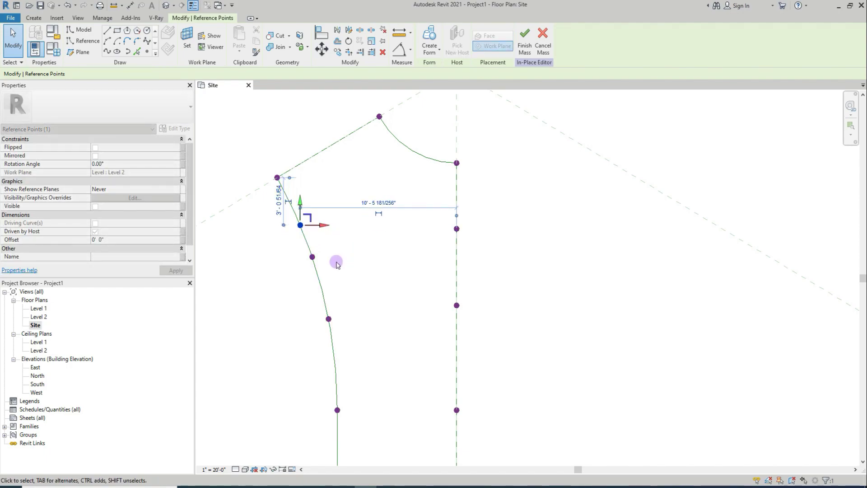
click(315, 255)
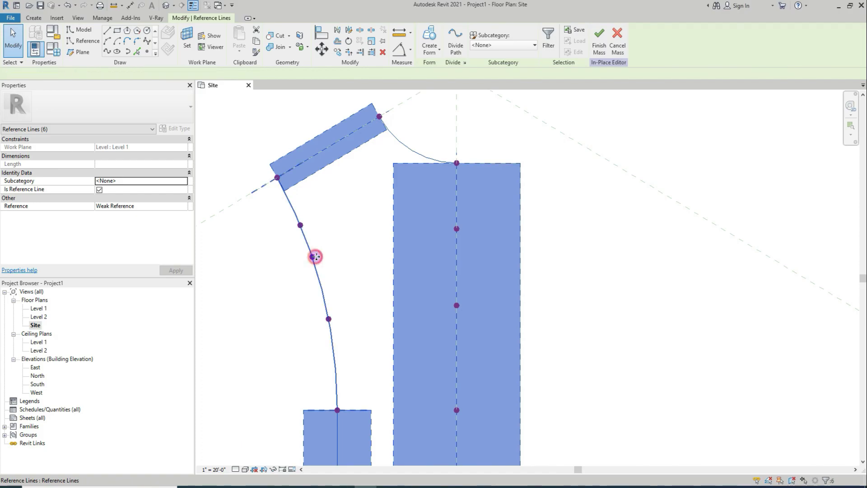
click(301, 268)
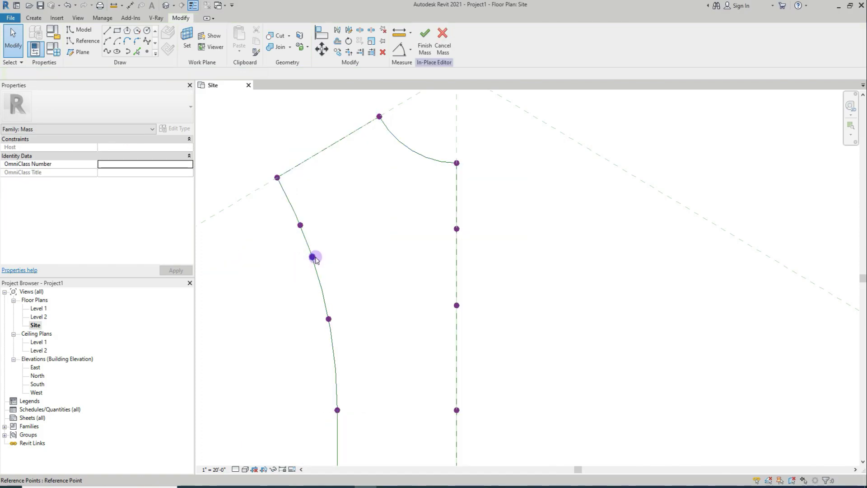
click(318, 259)
mouse_move(317, 260)
mouse_down()
mouse_move(327, 256)
mouse_move(329, 268)
mouse_up()
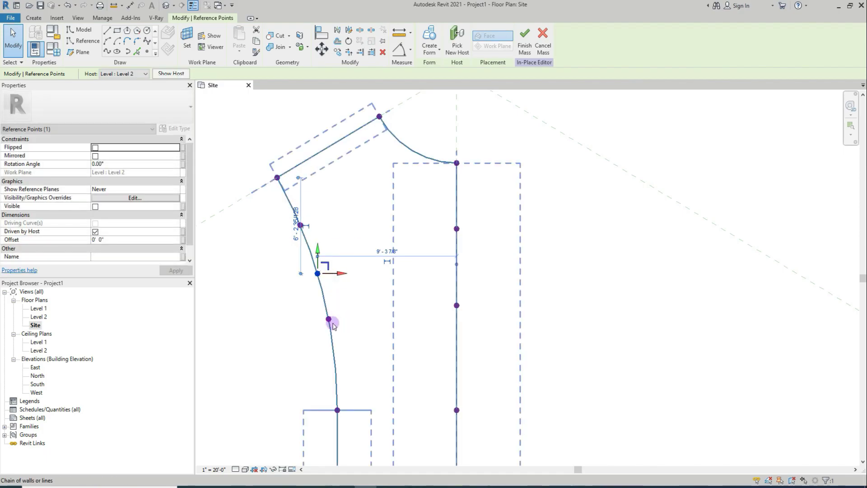
click(330, 319)
drag(339, 320, 342, 341)
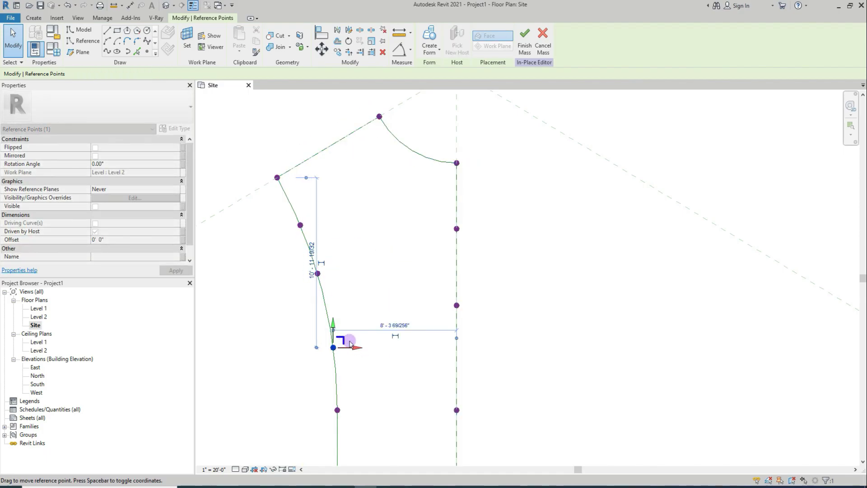
- Even out the large arc's spacing by moving its middle point to about 7' 2" below the upper end and its highest intermediate point slightly down
click(319, 273)
mouse_move(319, 274)
mouse_down()
mouse_move(329, 266)
mouse_move(332, 283)
mouse_up()
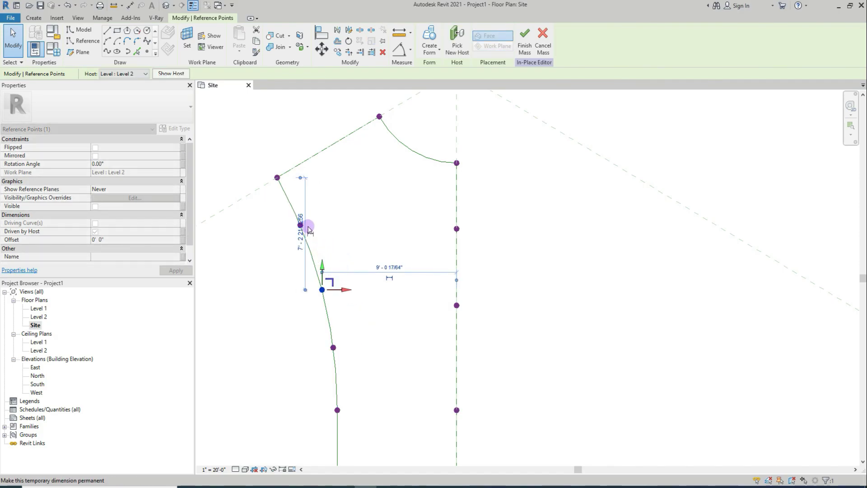
click(270, 230)
click(300, 224)
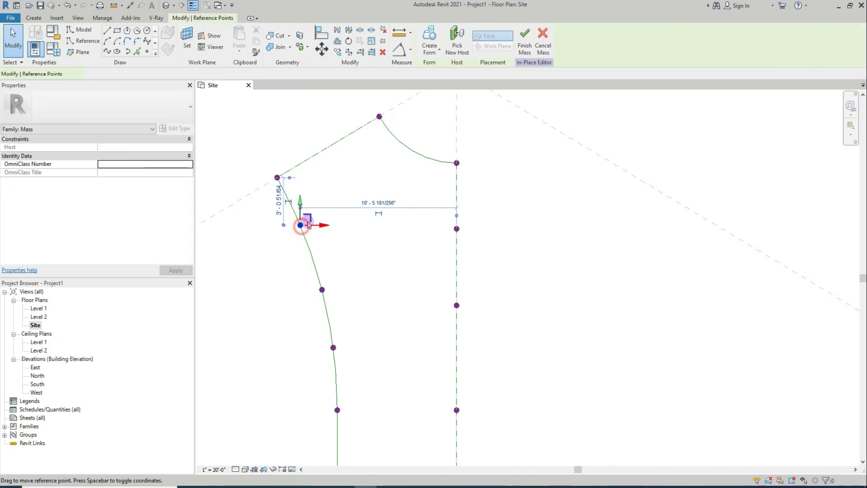
drag(301, 225, 324, 233)
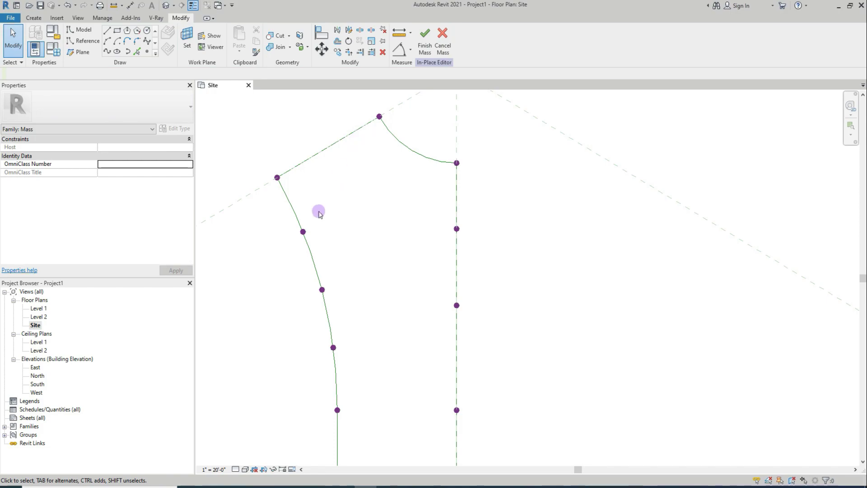
- Examine the point layout around the whole half-arm outline in the site plan and in the 3D view
scroll(451, 245, down, 3)
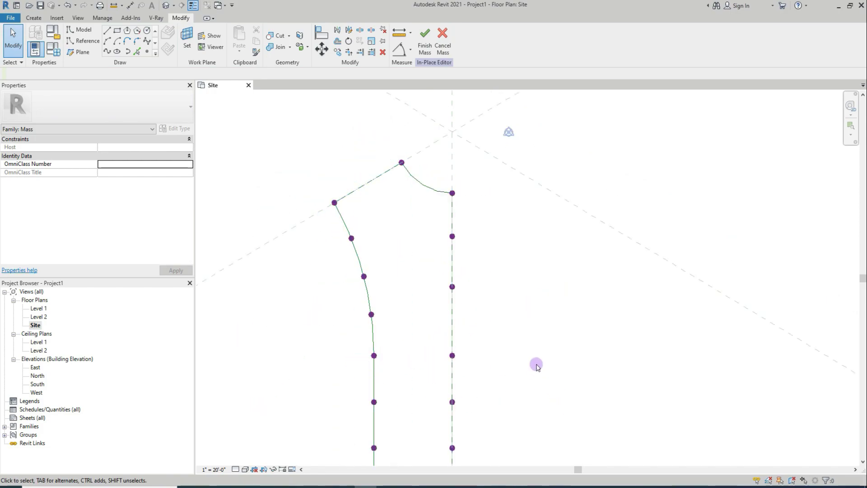
scroll(477, 303, down, 3)
scroll(479, 359, up, 2)
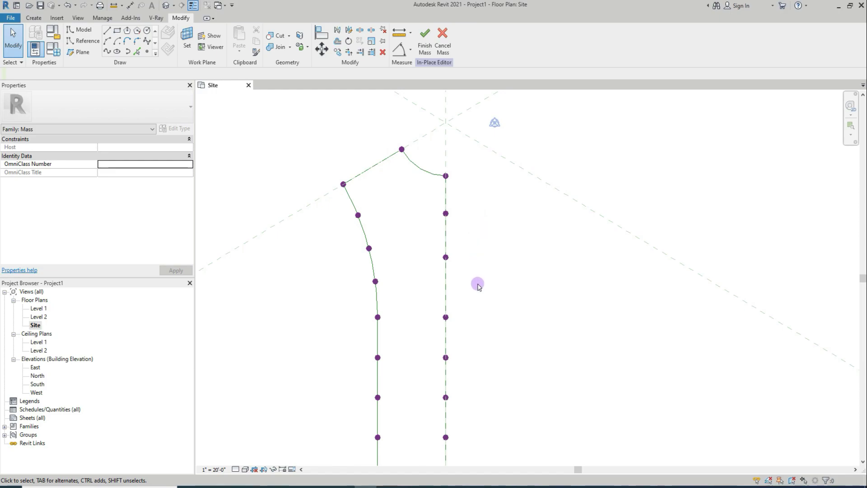
scroll(491, 309, down, 3)
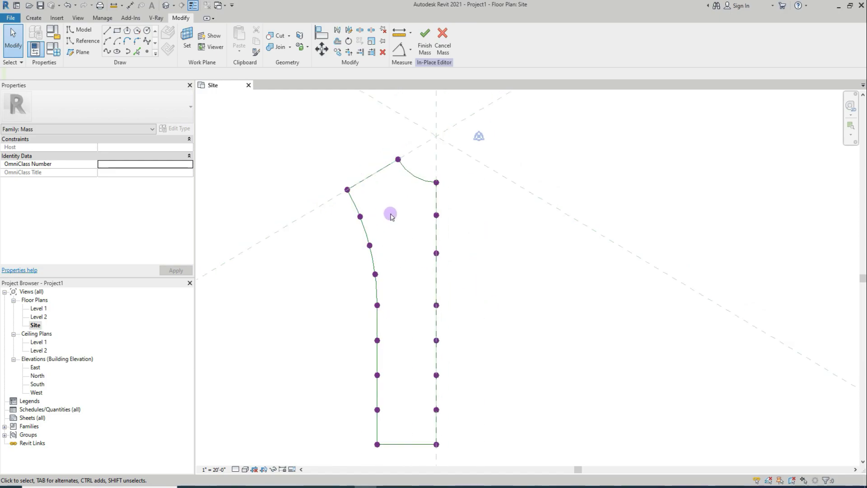
scroll(449, 400, up, 1)
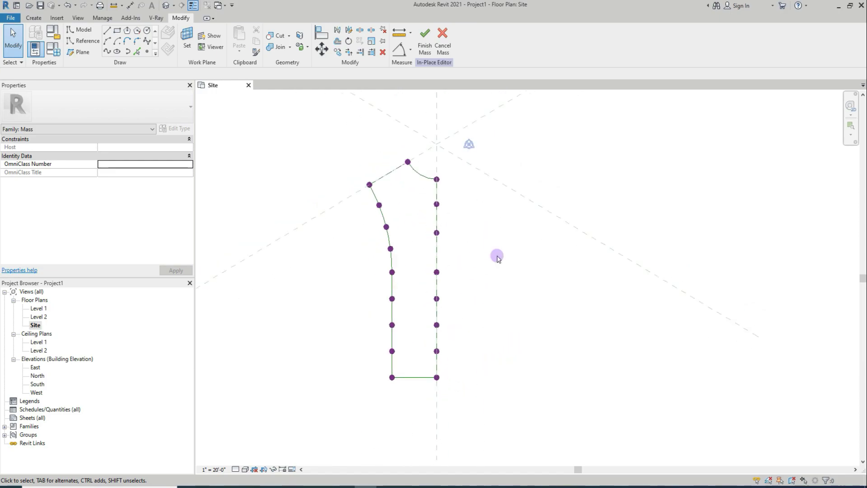
middle_drag(438, 110, 436, 120)
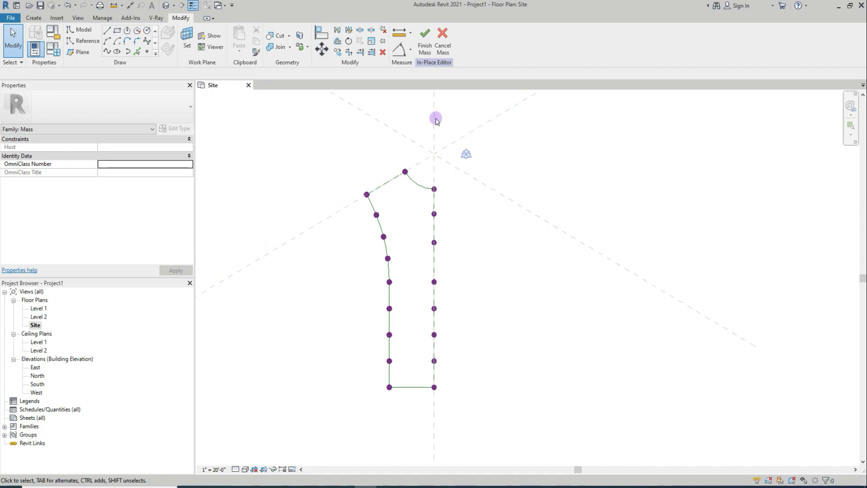
click(167, 6)
scroll(496, 298, up, 4)
click(386, 279)
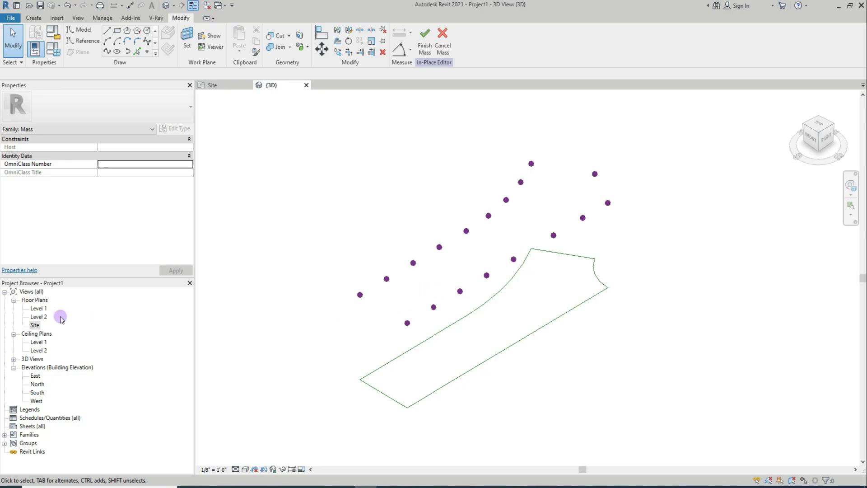
key(Tab)
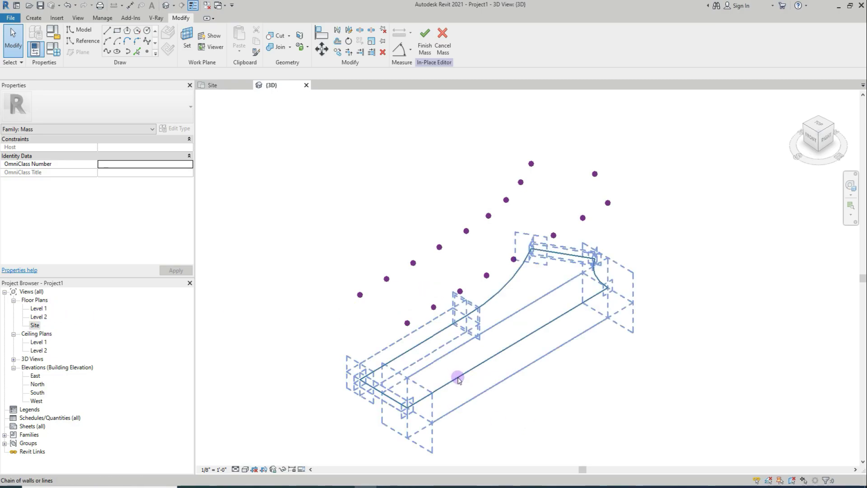
- In the Level 2 floor plan, create one spline through the nine outer points and another through the points on the inner vertical line
double_click(39, 317)
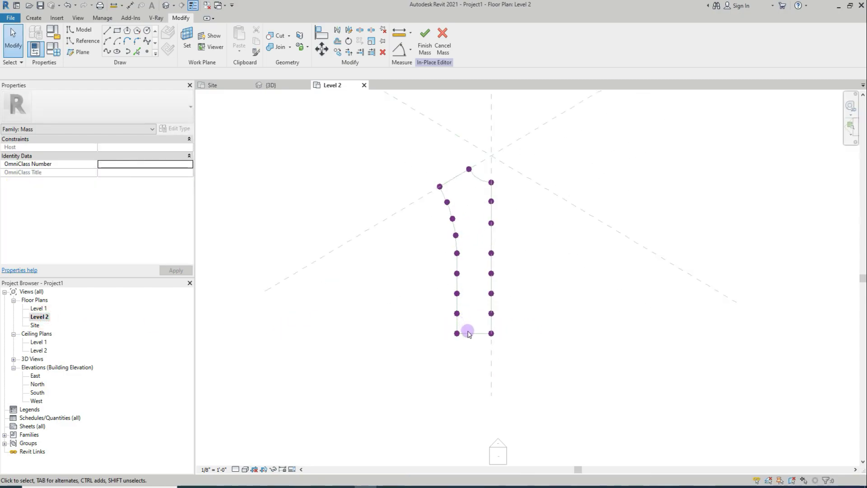
drag(385, 154, 467, 344)
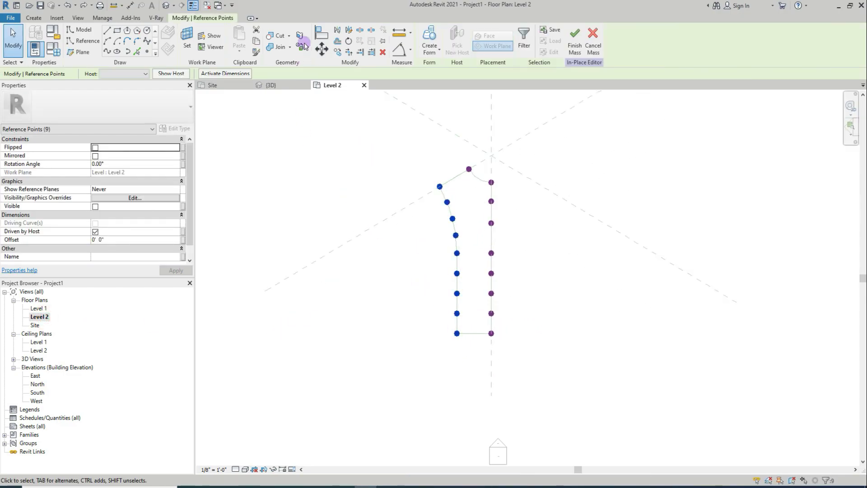
click(109, 52)
scroll(511, 338, up, 2)
drag(475, 113, 543, 356)
click(107, 51)
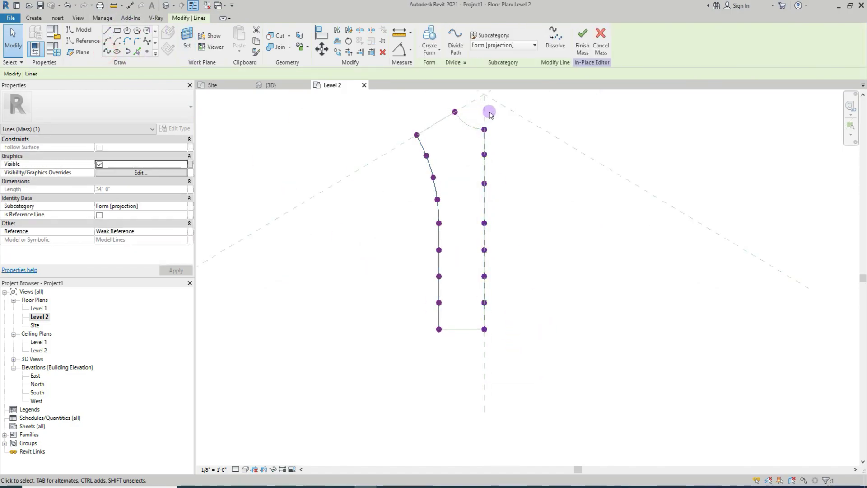
- Try to create a spline through the small arc's two end points
scroll(449, 105, up, 2)
drag(420, 113, 520, 178)
drag(441, 144, 441, 145)
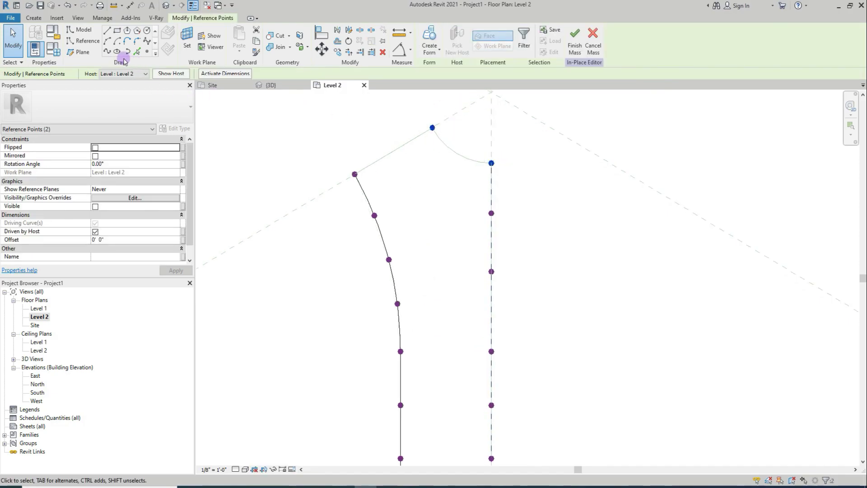
click(107, 52)
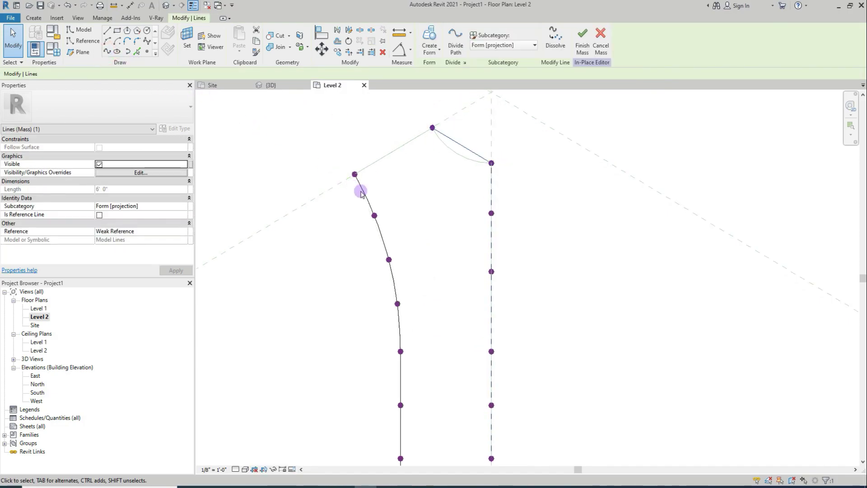
click(472, 195)
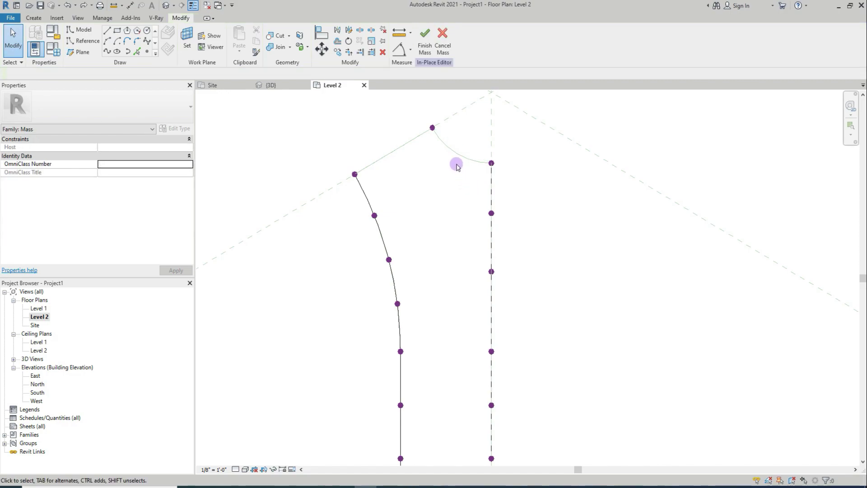
- Place a reference point on Level 2 near the middle of the small arc
scroll(465, 154, up, 2)
scroll(452, 164, down, 3)
scroll(450, 167, up, 3)
click(147, 51)
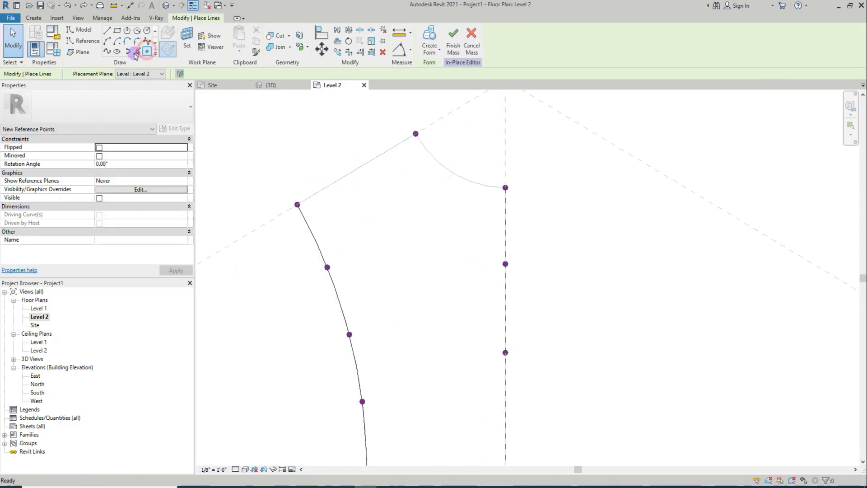
click(89, 44)
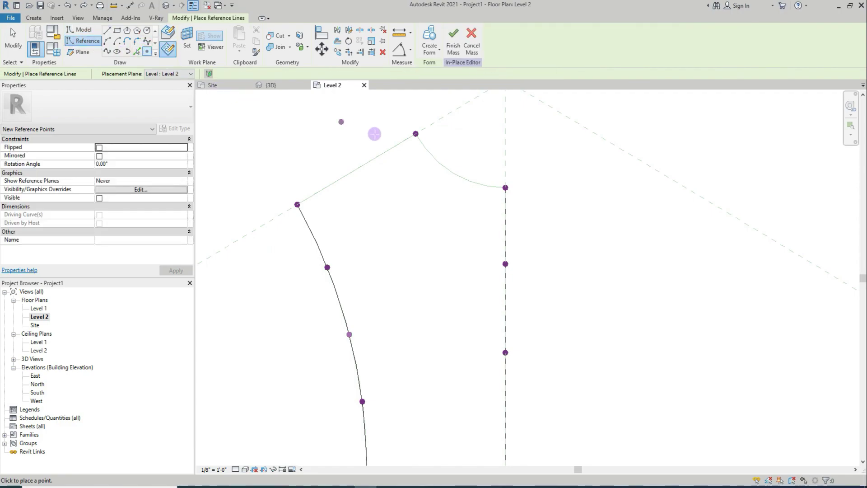
click(452, 172)
scroll(355, 190, down, 4)
key(Escape)
key(Escape)
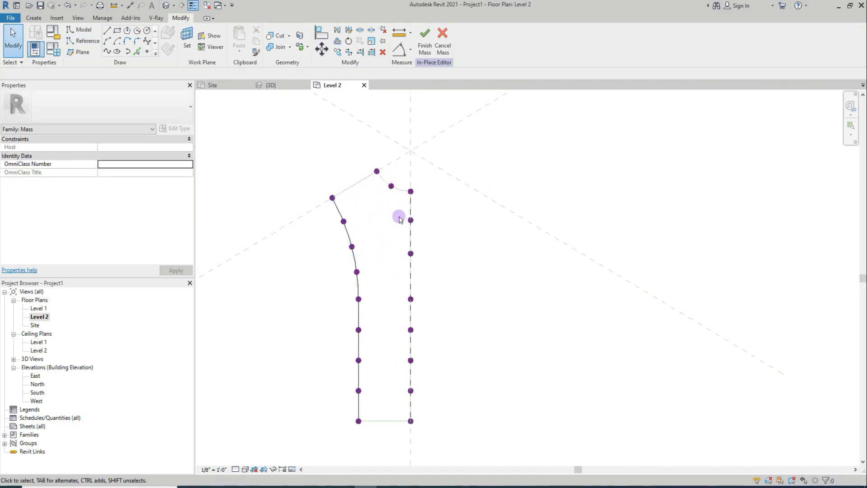
- Move the two upper intermediate points down the inner vertical line, the higher one to about 7' 6" below the line's upper end
scroll(411, 271, up, 3)
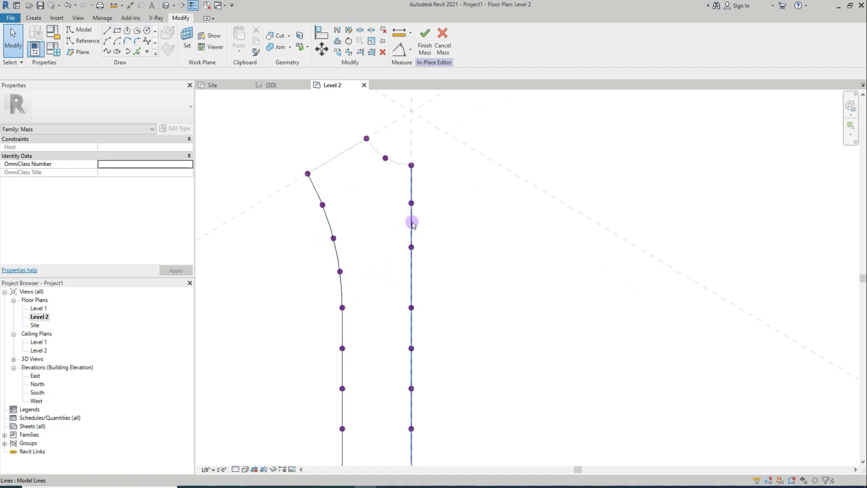
scroll(421, 271, up, 2)
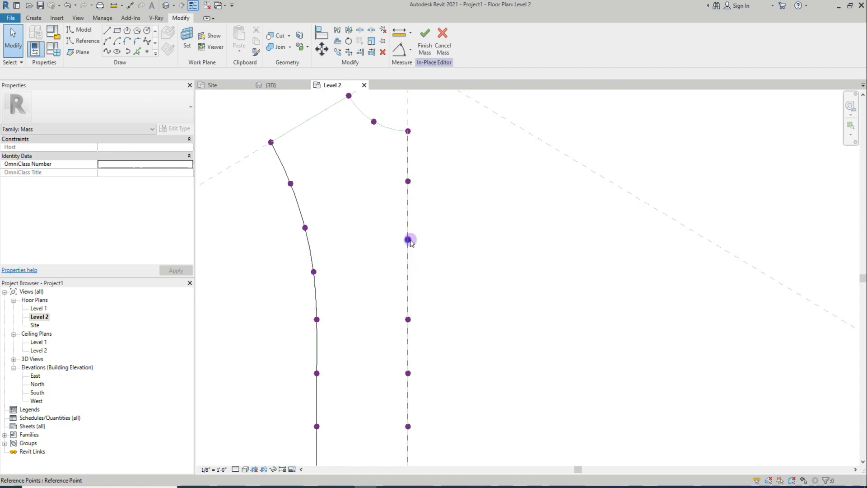
click(408, 240)
mouse_move(411, 245)
mouse_down()
mouse_move(412, 176)
mouse_move(409, 197)
mouse_up()
click(407, 181)
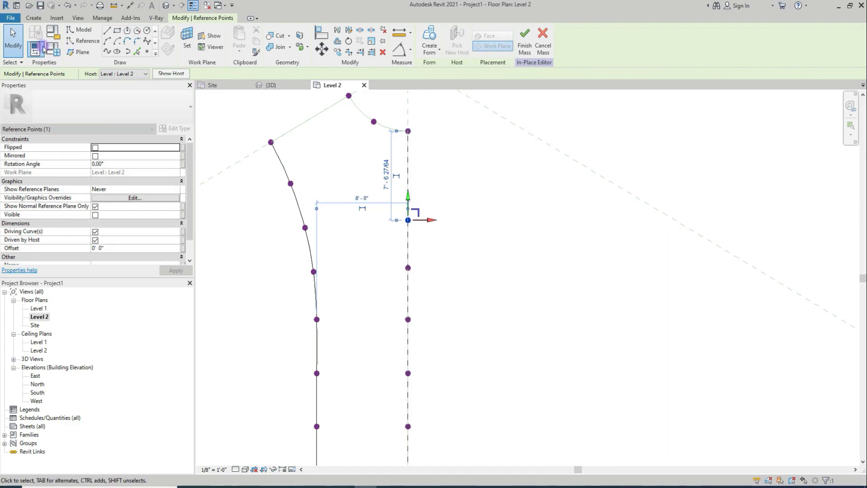
- Place a Level 2 reference point on the inner vertical line, midway between its upper end and the next point down
click(87, 41)
click(148, 52)
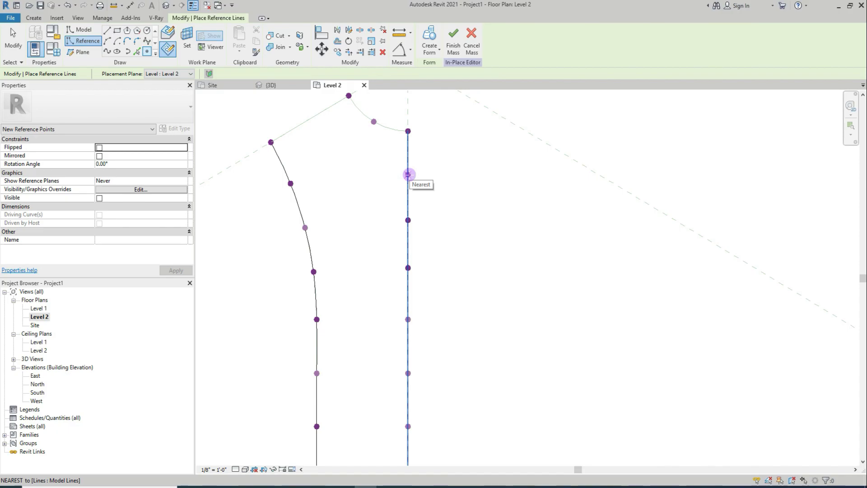
click(409, 174)
key(Escape)
key(Escape)
scroll(457, 266, down, 2)
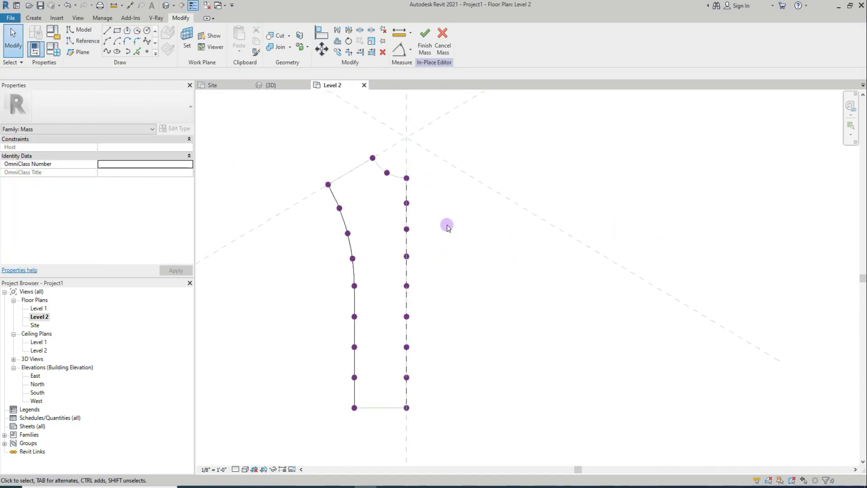
- Create a spline through the slanted upper edge's two end points and another through the small arc's three points
scroll(446, 225, up, 1)
scroll(379, 161, up, 3)
click(308, 140)
drag(254, 214, 310, 246)
ctrl+drag(346, 145, 397, 194)
click(116, 51)
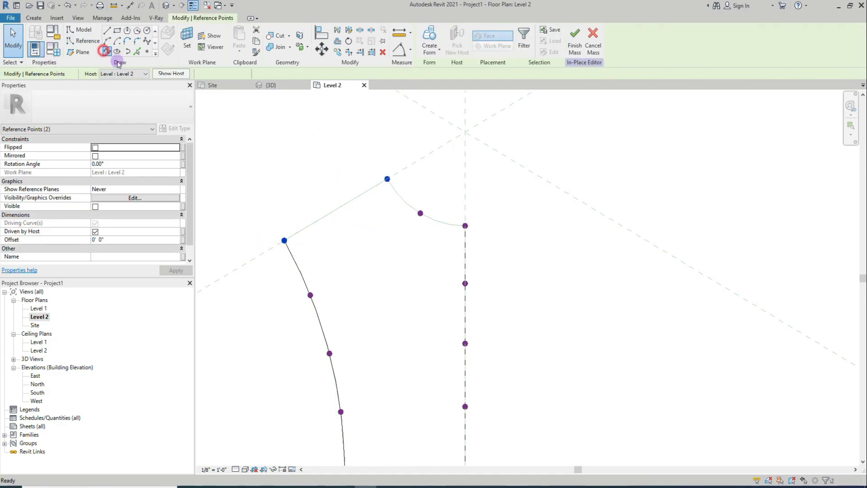
scroll(435, 202, up, 1)
click(419, 190)
mouse_move(326, 138)
mouse_down()
mouse_move(450, 233)
mouse_move(514, 248)
mouse_up()
click(107, 51)
click(580, 269)
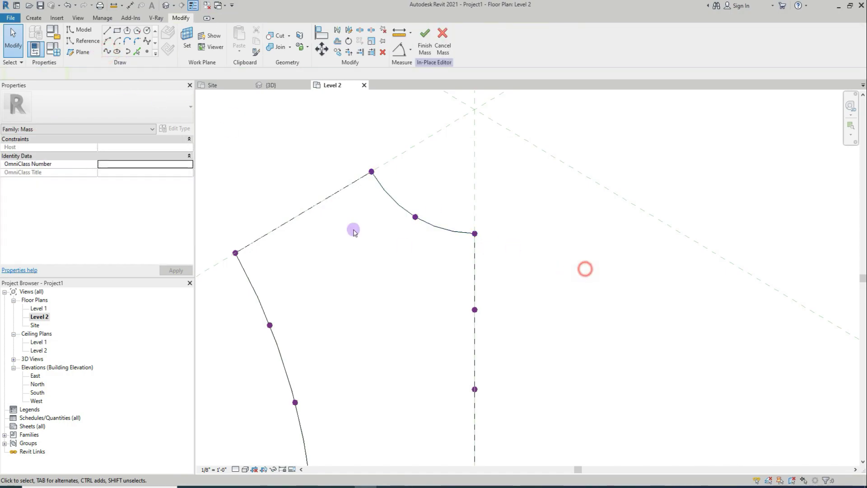
- Create a spline between the two bottom end points to close the Level 2 outline
scroll(369, 133, down, 3)
scroll(426, 271, down, 2)
drag(334, 343, 441, 356)
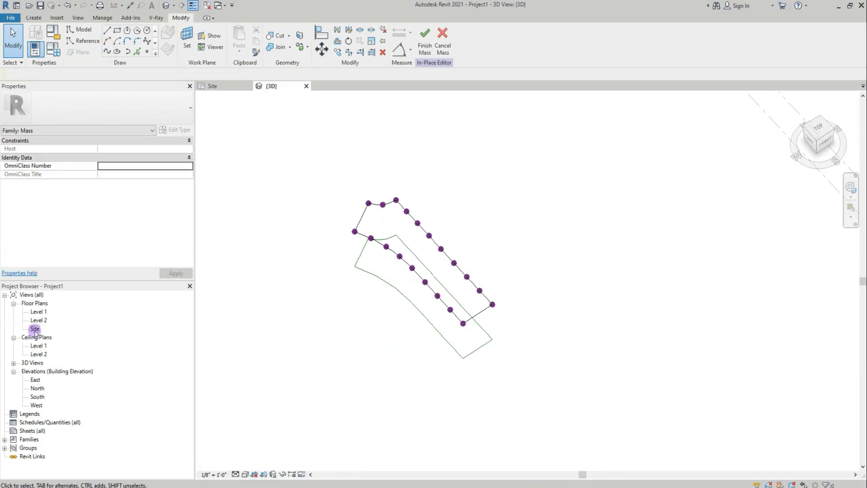
- In the 3D view, select the original outline chain beneath the Level 2 points and delete it
double_click(35, 328)
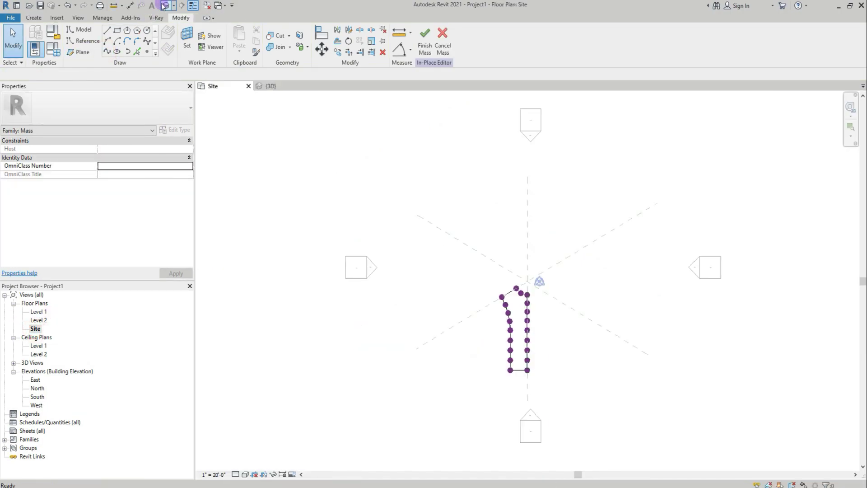
key(ctrl+Tab)
scroll(462, 346, up, 1)
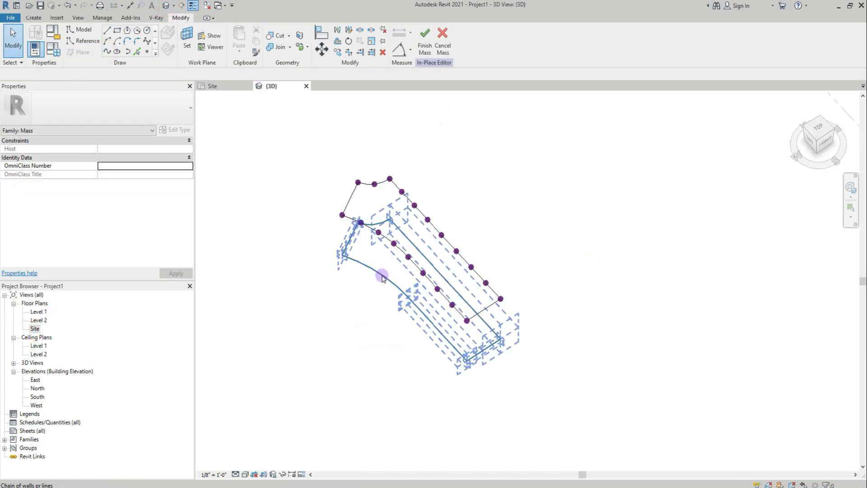
click(381, 276)
click(403, 345)
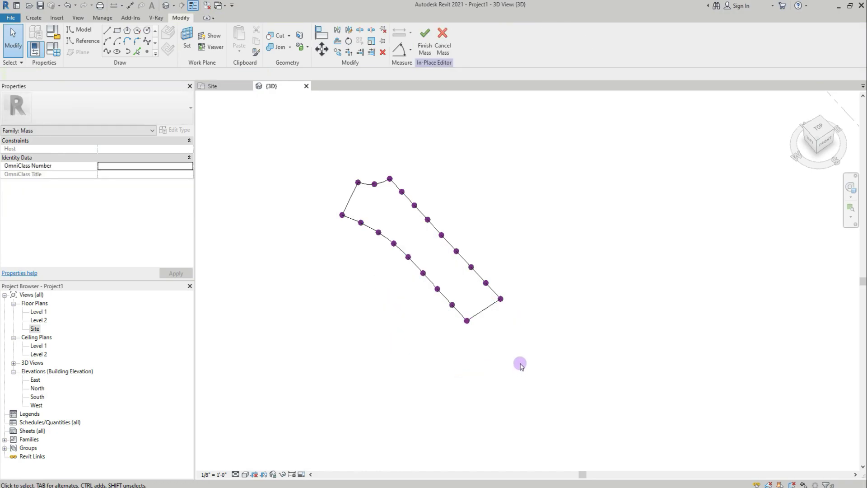
- In the Site floor plan, create cross splines between the four pairs of opposite points directly above the bottom edge
double_click(34, 328)
scroll(561, 378, up, 5)
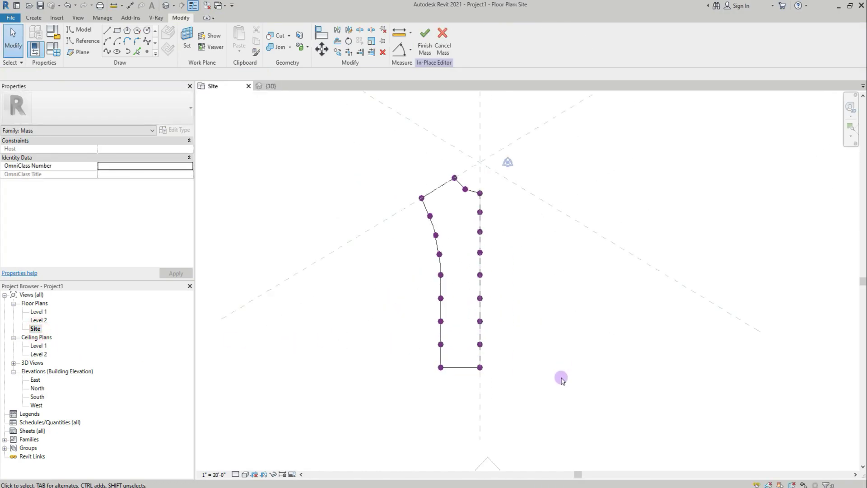
drag(328, 314, 544, 345)
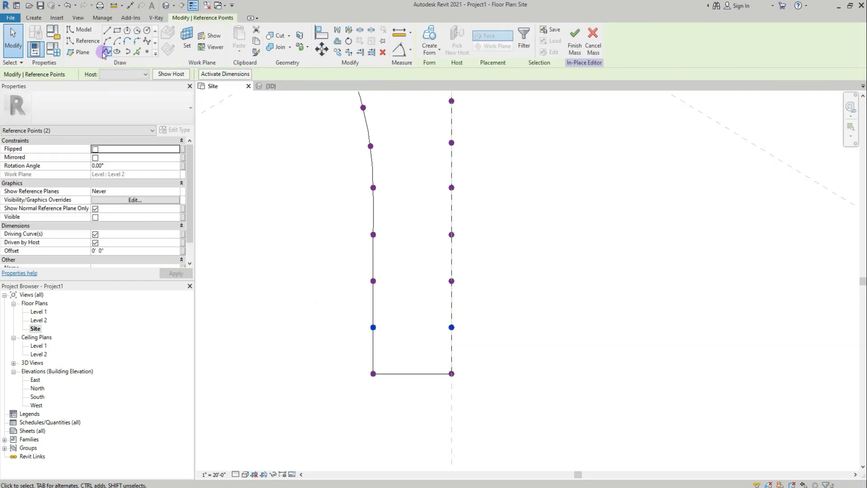
click(107, 53)
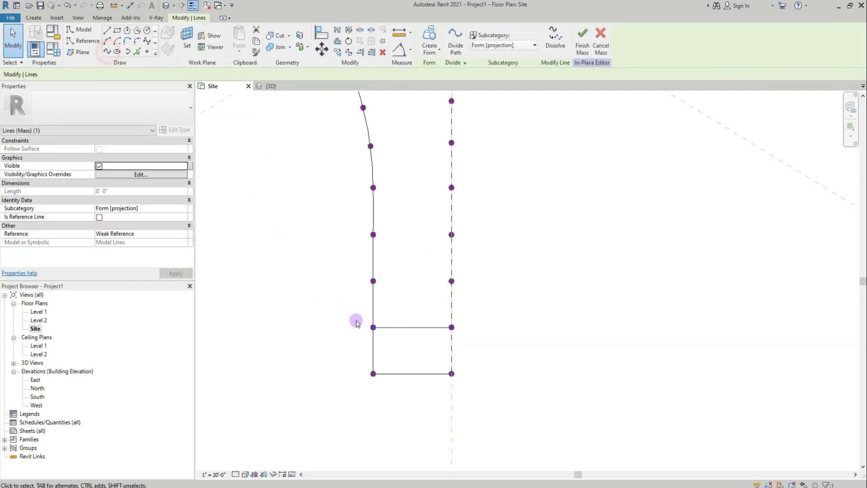
drag(339, 254, 460, 282)
drag(333, 213, 488, 244)
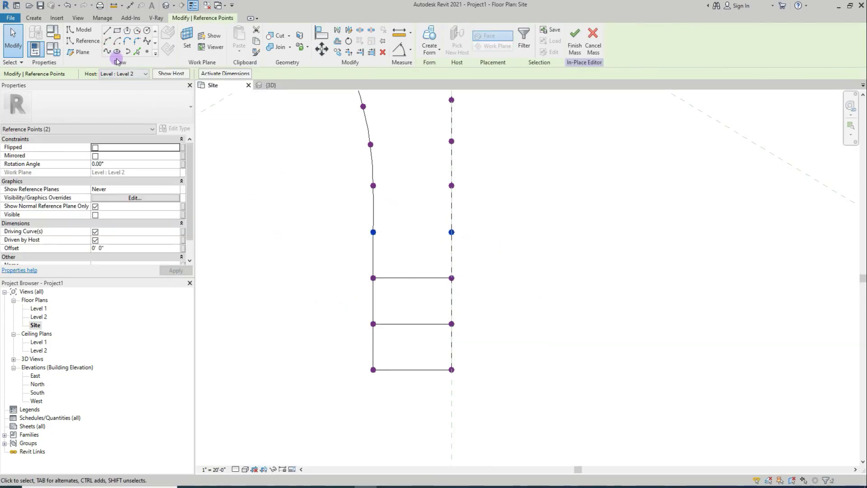
click(115, 53)
drag(329, 169, 510, 194)
click(106, 52)
scroll(430, 344, down, 2)
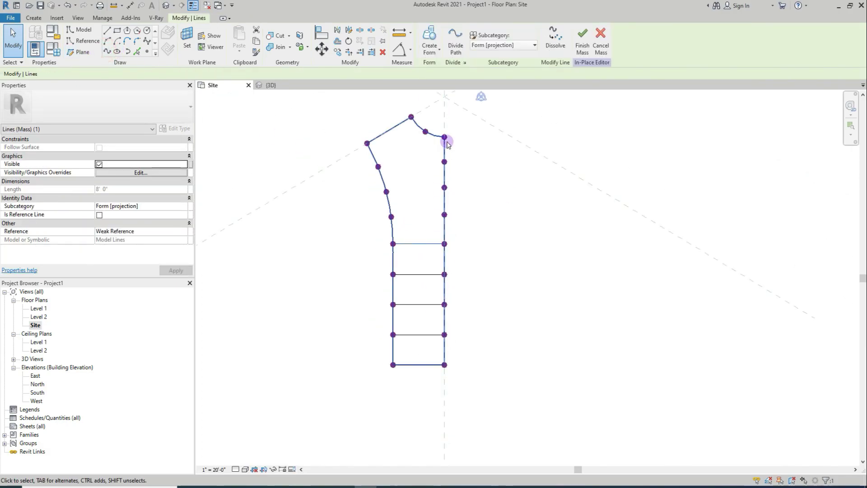
- Create cross splines between the next two pairs of opposite points, where the outer edge begins to curve
scroll(445, 144, up, 3)
drag(330, 281, 493, 306)
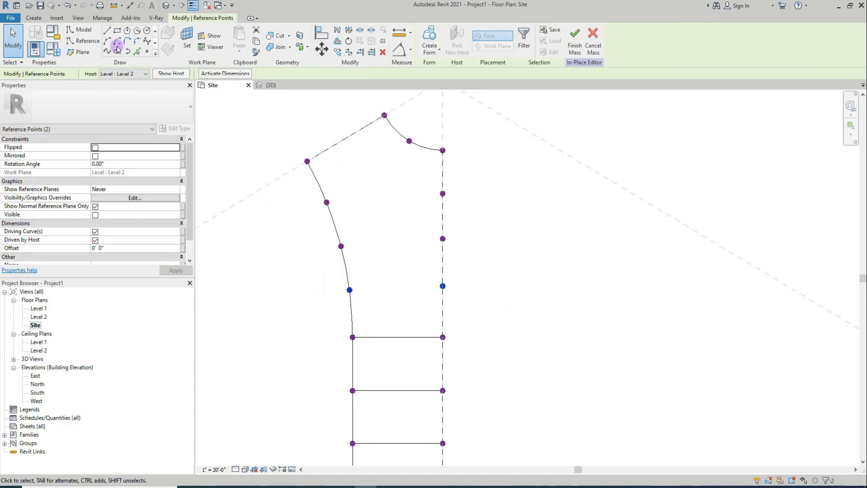
click(107, 51)
drag(303, 234, 503, 254)
click(102, 52)
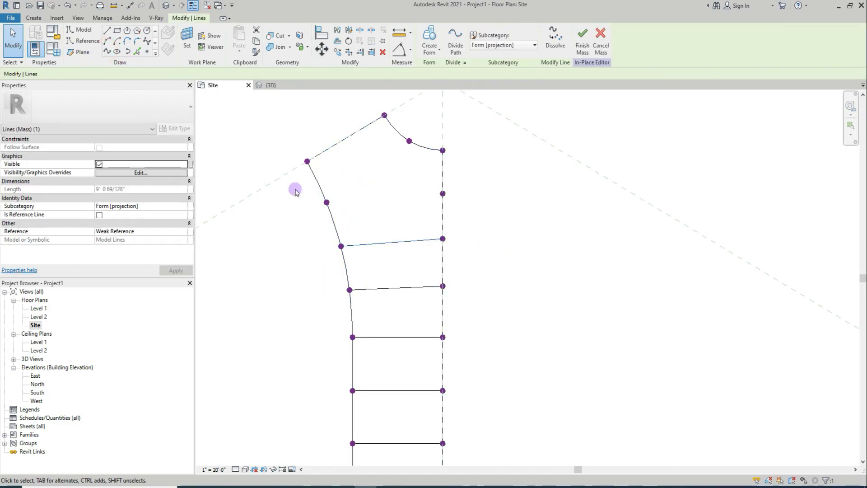
- Create splines from the second-highest outer point to the small arc's middle point and from the third-highest to the inner line's highest intermediate point
drag(286, 188, 352, 211)
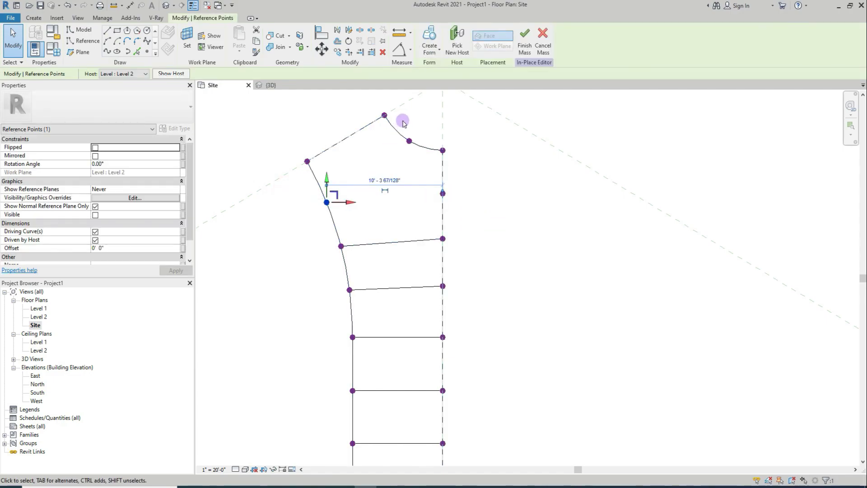
ctrl+drag(402, 121, 440, 178)
click(107, 51)
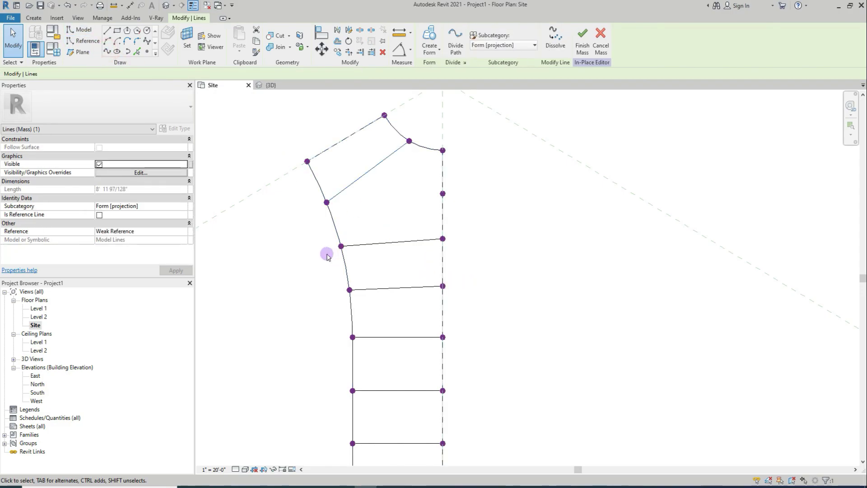
click(442, 193)
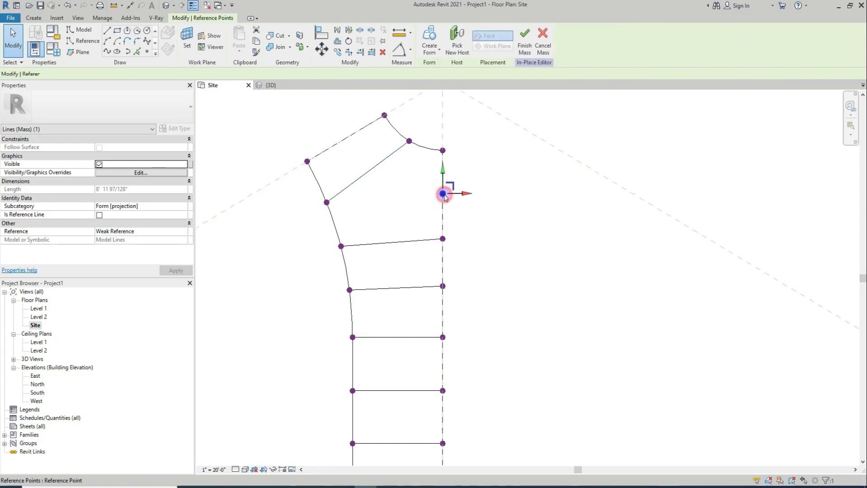
ctrl+click(340, 247)
click(107, 52)
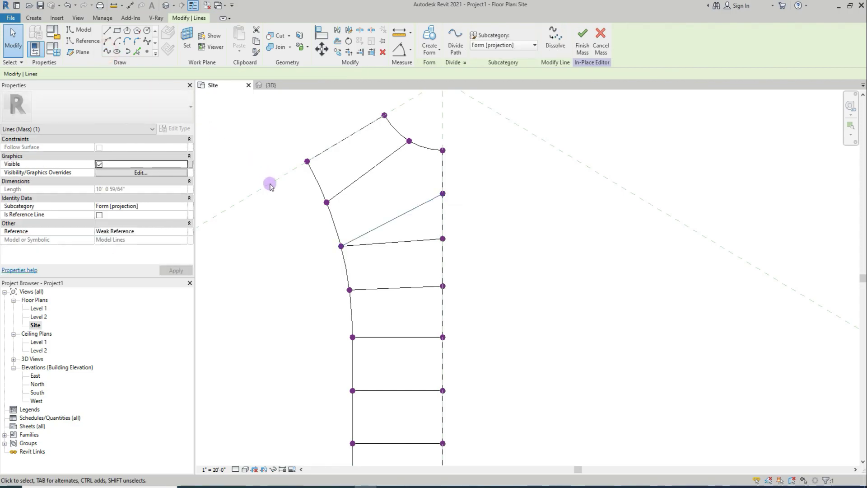
click(326, 202)
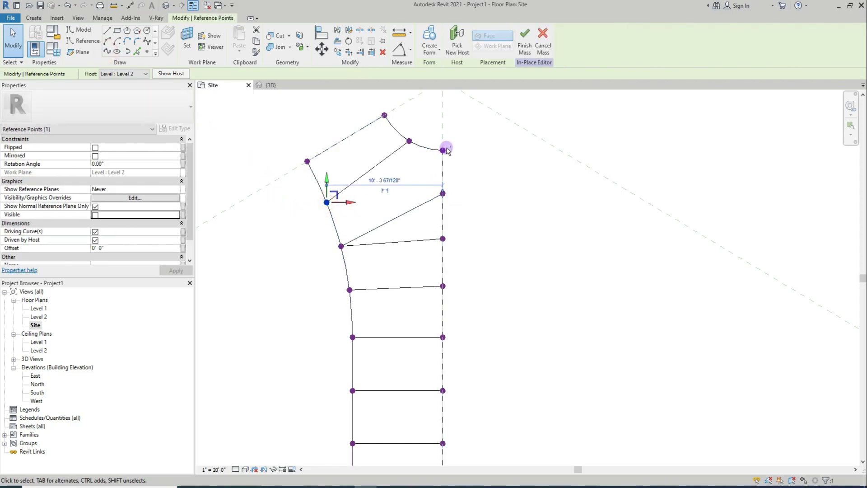
click(107, 52)
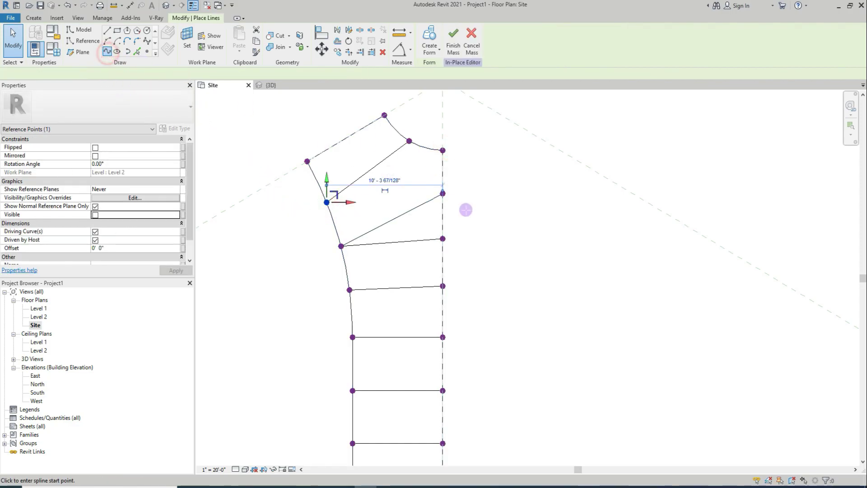
key(Escape)
- Create a spline from the second-highest outer point to the upper end of the inner vertical line
click(327, 203)
drag(423, 134, 478, 168)
click(109, 52)
click(558, 270)
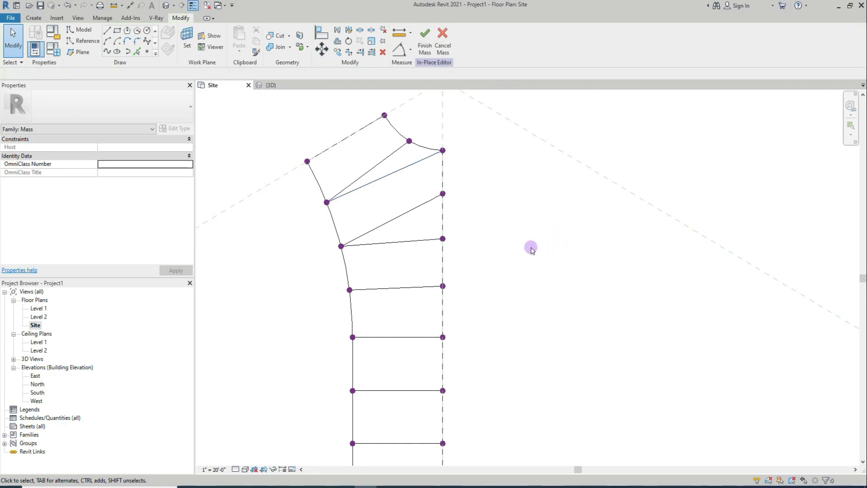
- In the 3D view, select the chain of five outline splines and try to create a form from it
scroll(468, 235, down, 2)
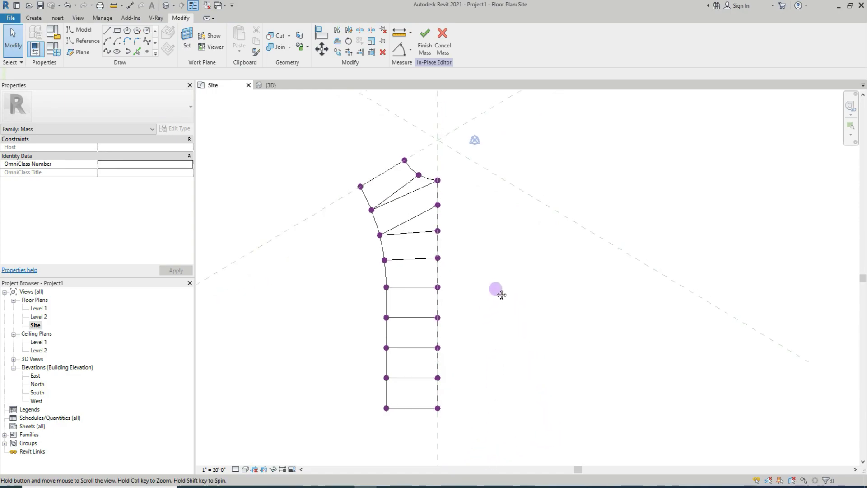
scroll(487, 297, up, 1)
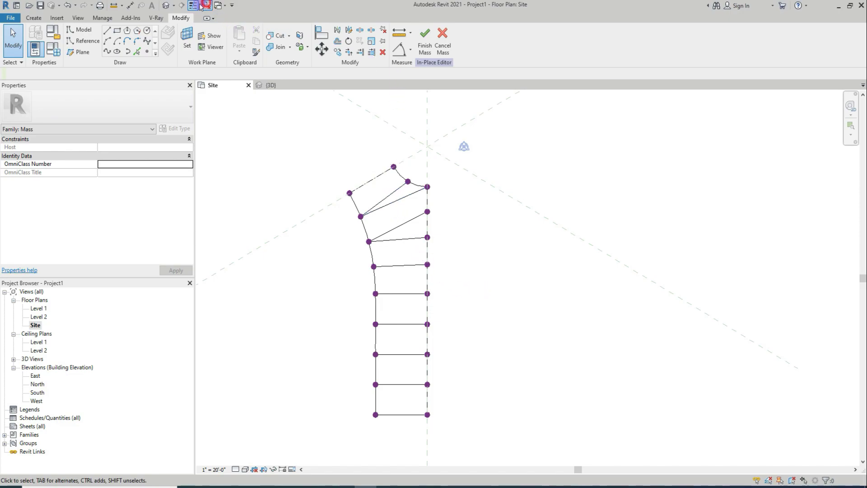
click(166, 5)
scroll(509, 271, up, 4)
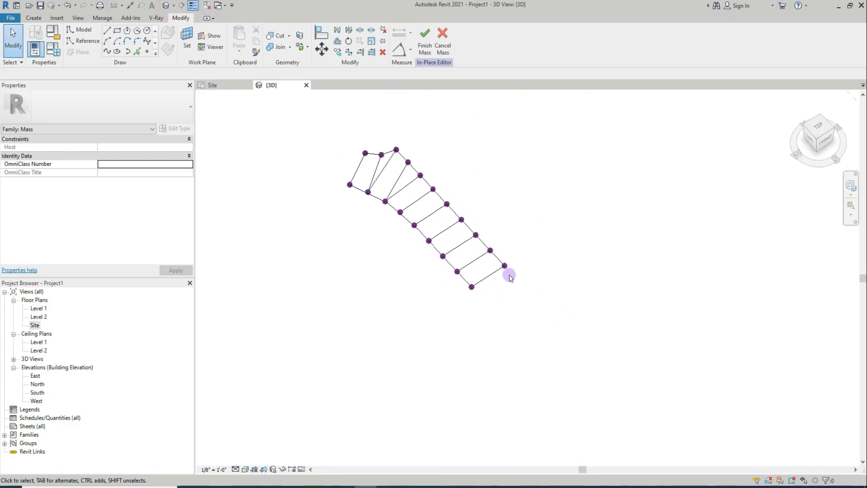
click(495, 274)
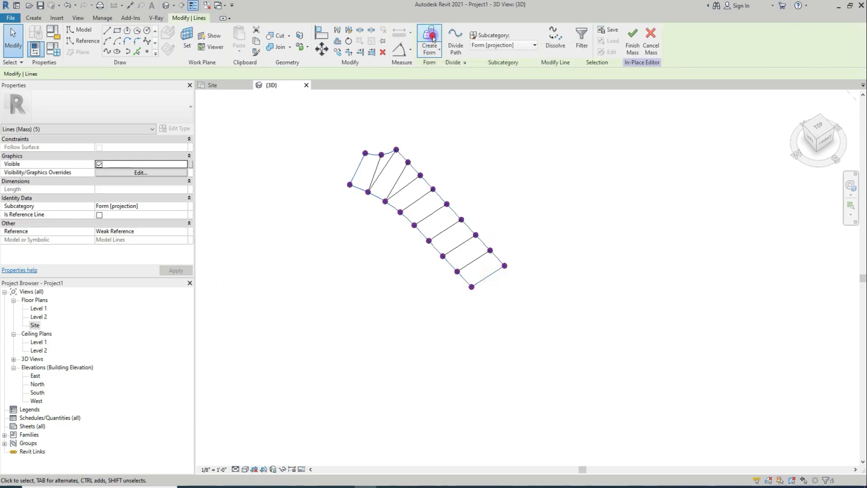
click(428, 39)
click(408, 318)
scroll(466, 181, up, 3)
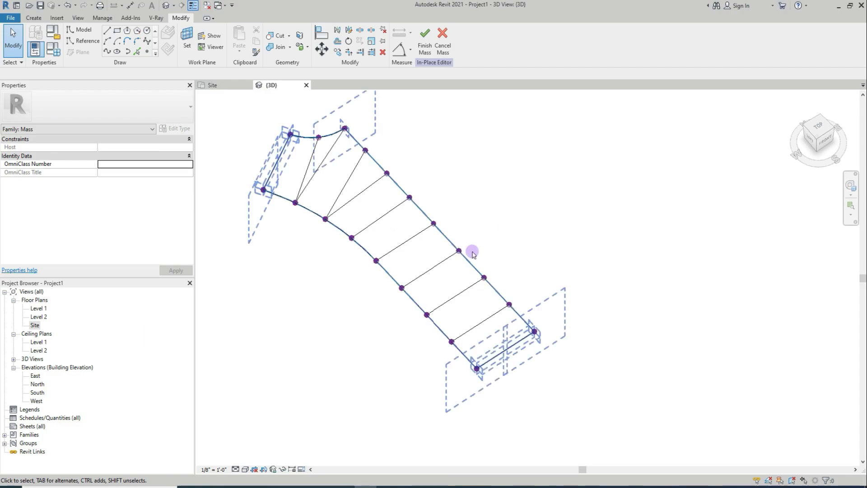
- Change the 3D view's visual style and examine the outline with its cross splines
click(245, 470)
click(271, 440)
mouse_move(497, 367)
shift+middle_down()
mouse_move(520, 167)
mouse_move(519, 46)
mouse_move(473, 304)
mouse_move(447, 191)
mouse_move(446, 317)
mouse_move(371, 449)
mouse_move(510, 361)
shift+middle_up()
shift+middle_drag(447, 271, 515, 332)
scroll(474, 289, up, 2)
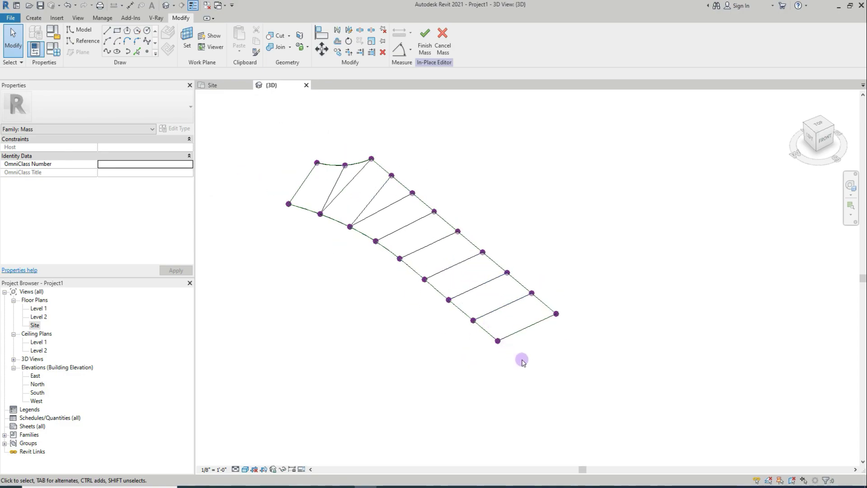
- In the Site floor plan, place a reference point on Level 2 just below and outside the outline's lower outer corner
double_click(36, 325)
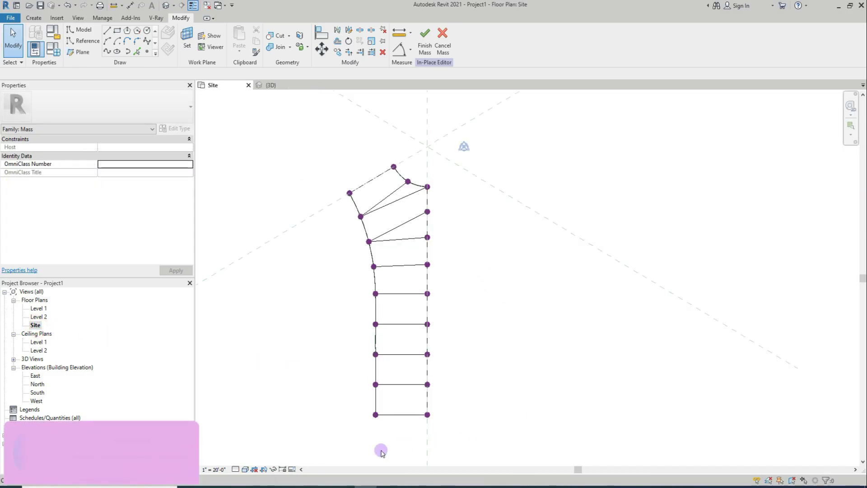
click(146, 52)
click(146, 52)
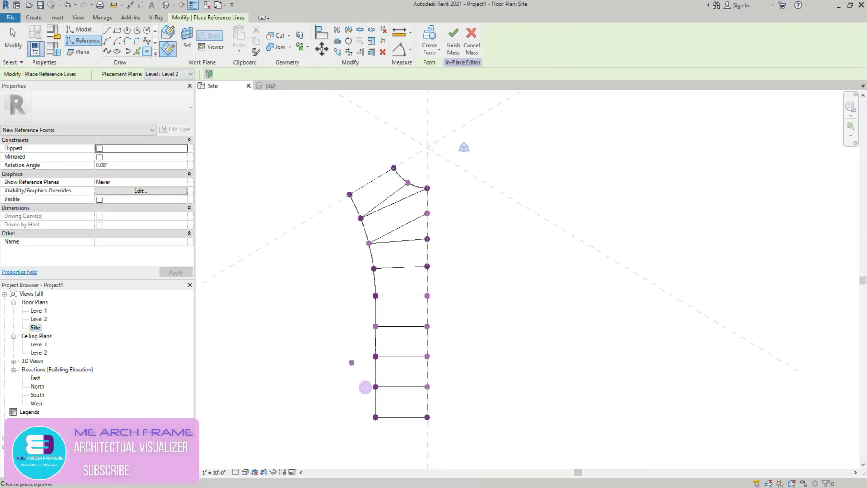
scroll(381, 441, up, 5)
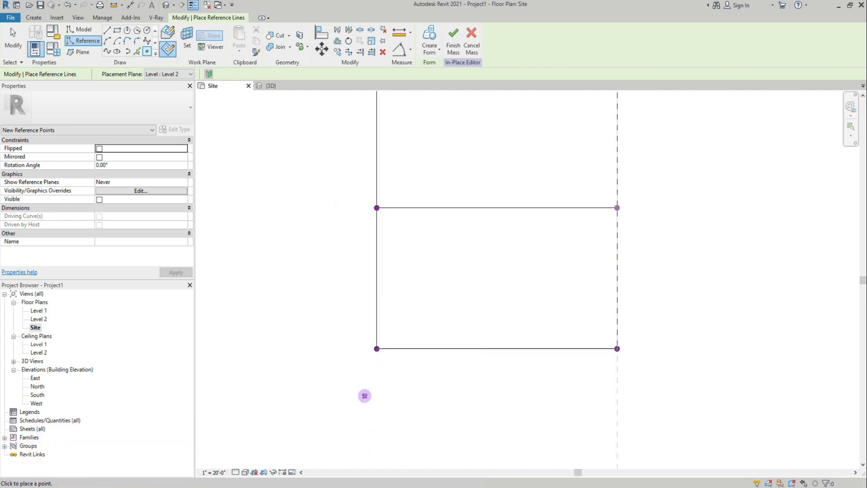
click(364, 395)
click(245, 94)
key(Escape)
key(Escape)
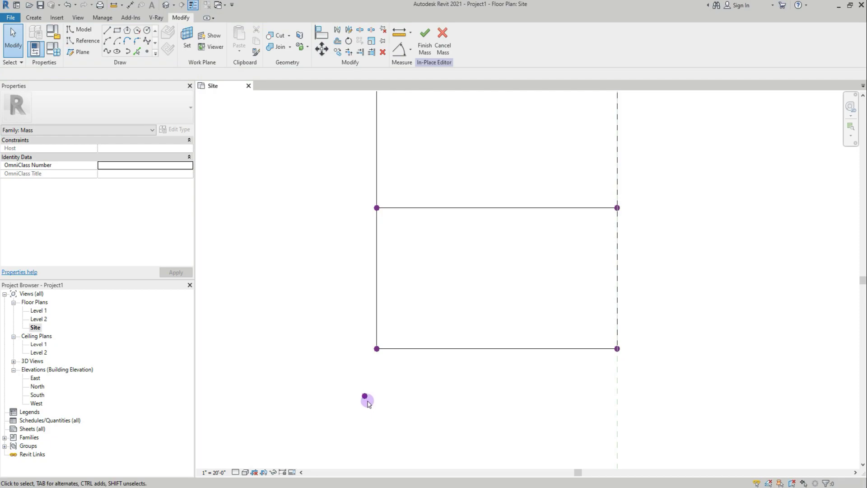
- Join the new point to the outline's lower outer corner with a spline about 1' 7" long and view it in 3D
ctrl+click(378, 348)
click(106, 52)
scroll(461, 333, down, 3)
scroll(441, 341, up, 3)
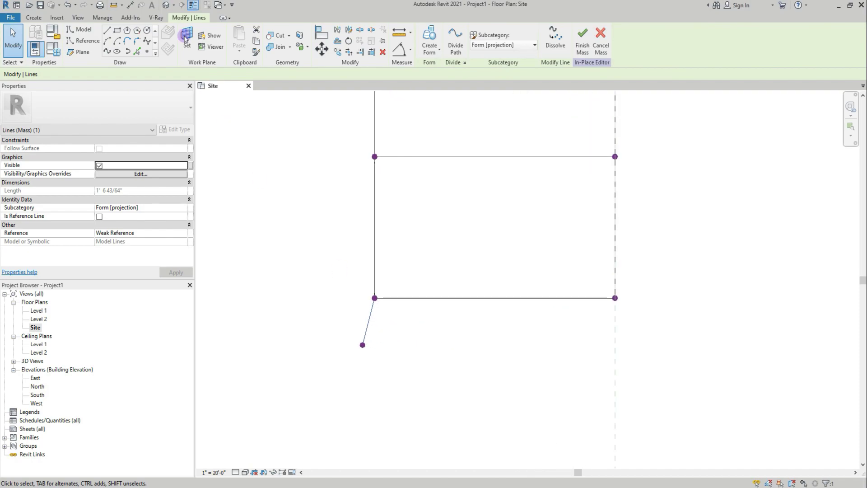
click(167, 5)
scroll(552, 316, up, 5)
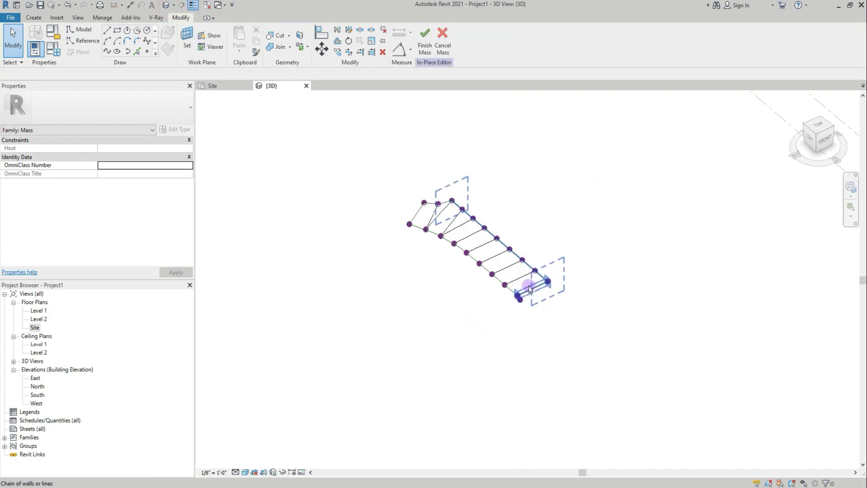
scroll(442, 352, down, 3)
scroll(357, 236, up, 2)
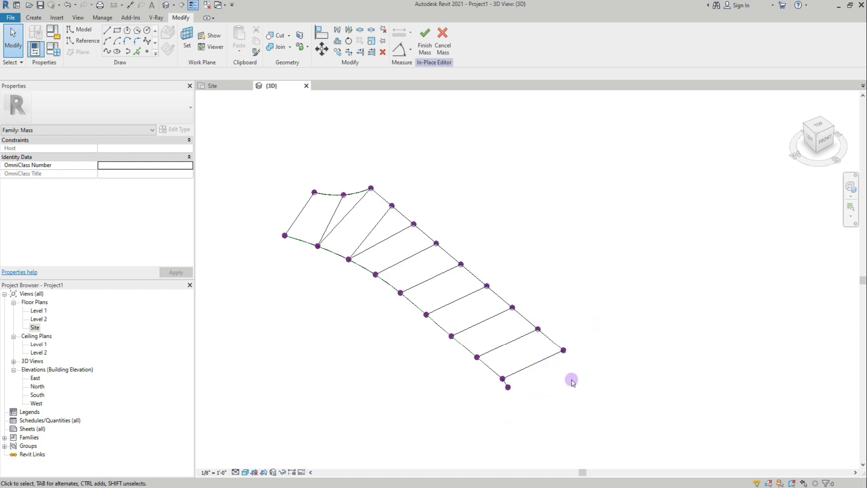
- Examine the half-arm outline and its cross splines in the 3D view from above and from underneath
scroll(519, 390, up, 5)
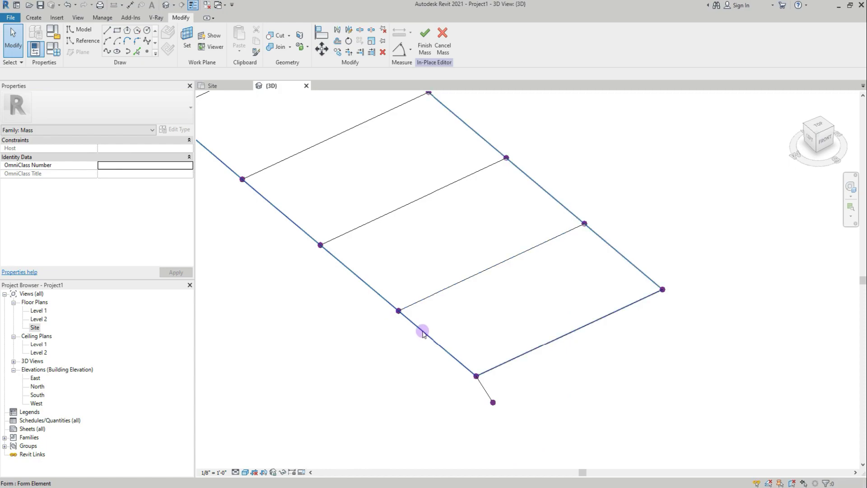
scroll(423, 334, down, 4)
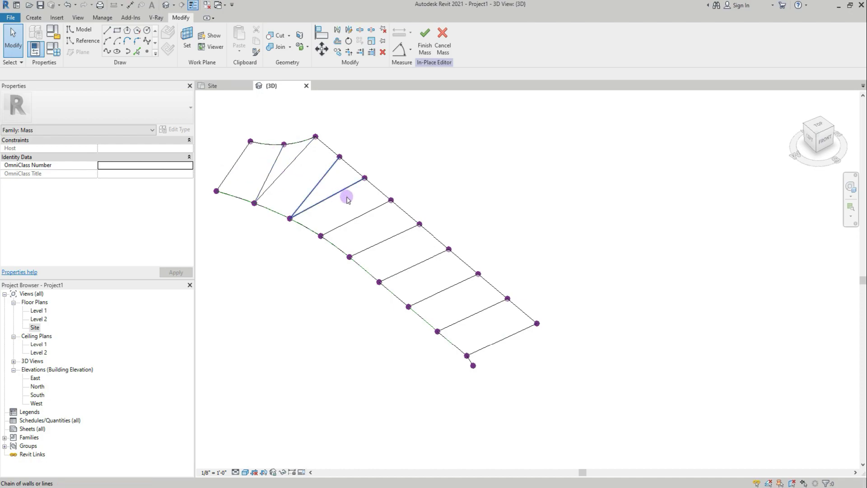
mouse_move(519, 330)
shift+middle_down()
mouse_move(499, 299)
mouse_move(507, 74)
shift+middle_up()
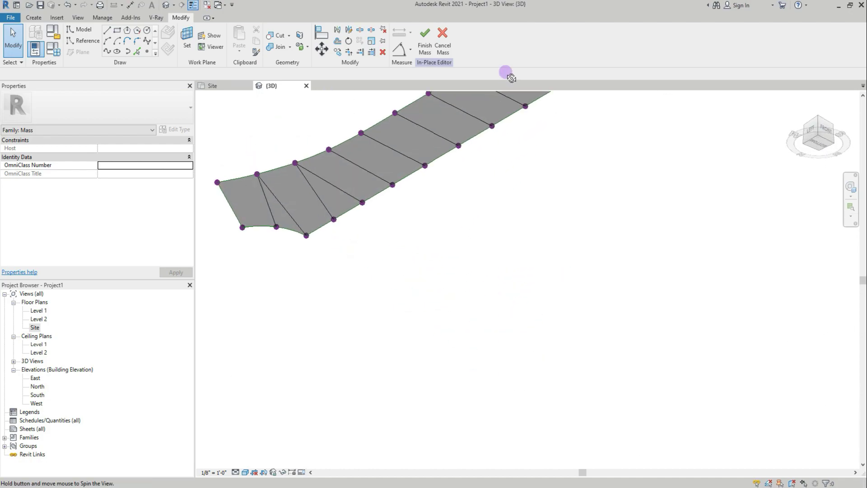
shift+middle_drag(445, 265, 405, 257)
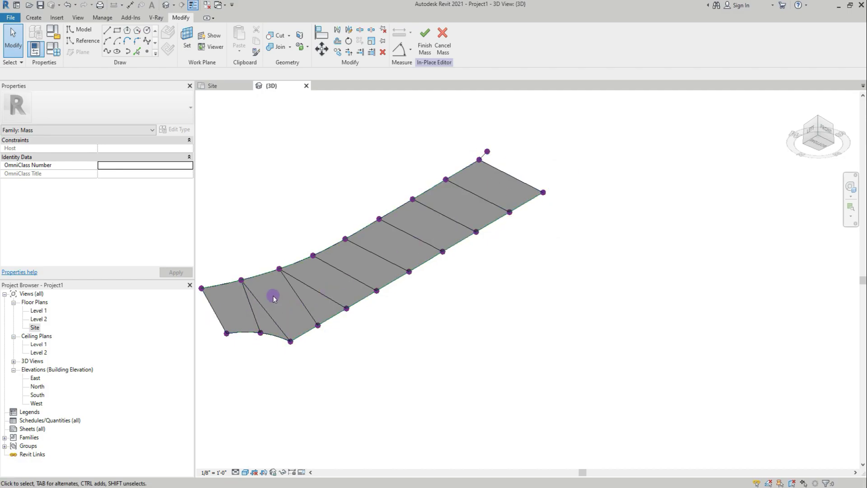
click(232, 288)
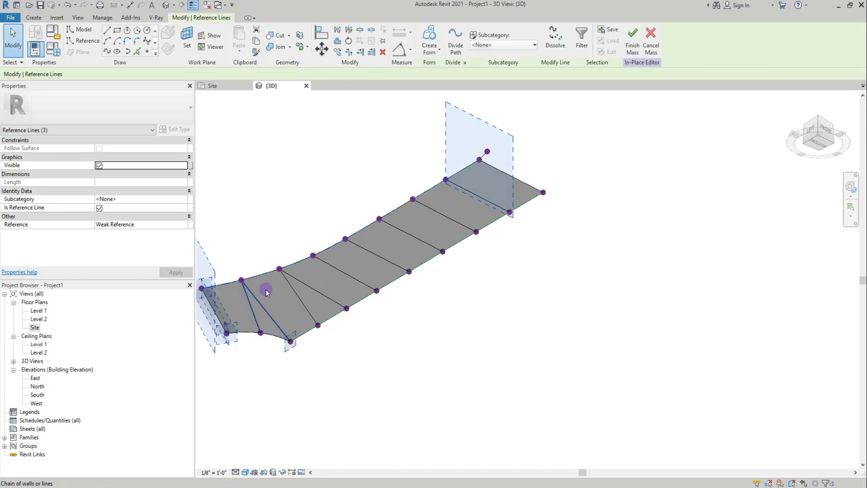
click(549, 300)
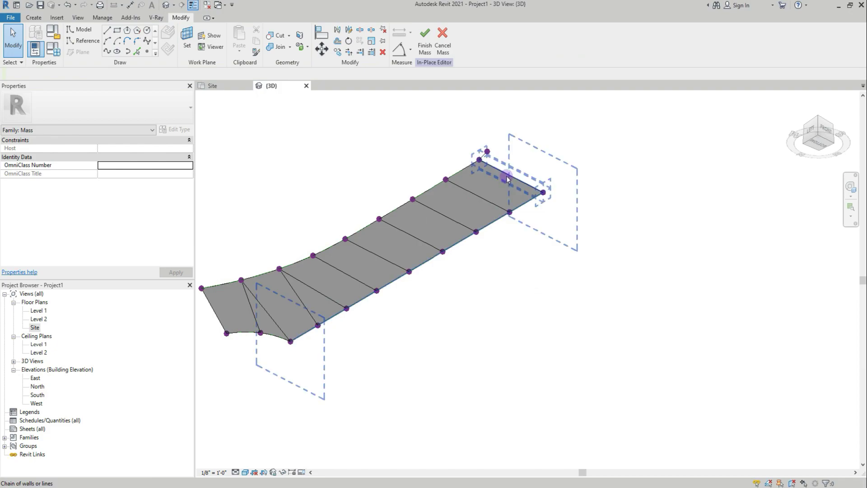
key(ctrl+z)
shift+middle_drag(424, 134, 510, 348)
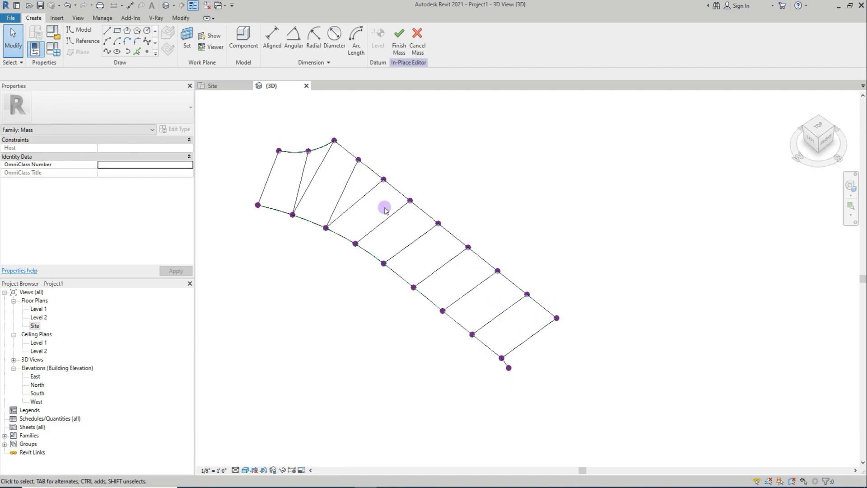
scroll(310, 216, up, 2)
key(Tab)
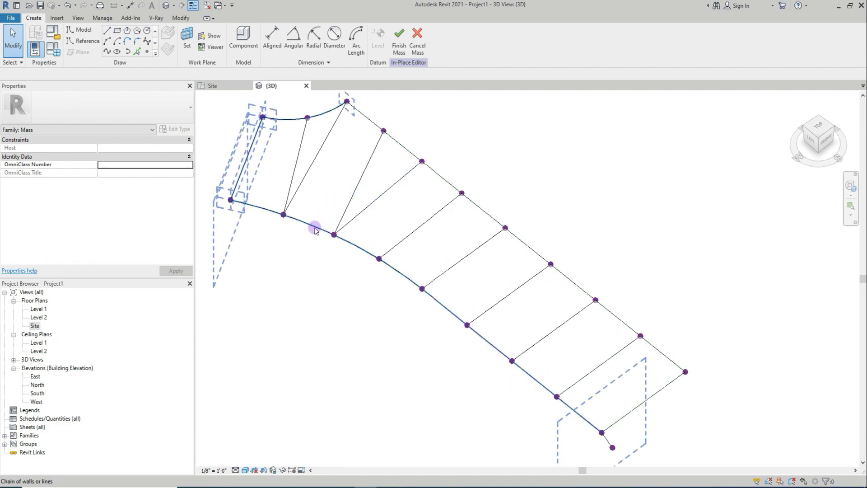
key(Tab)
key(Tab)
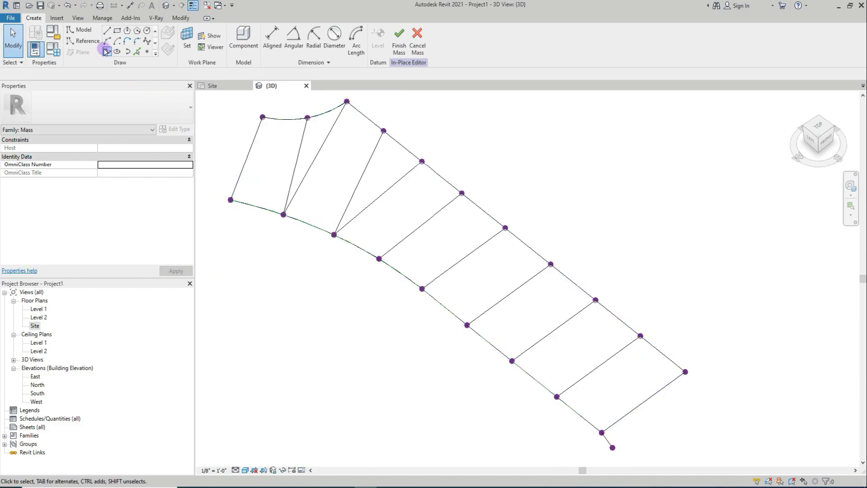
- Place two reference points on Level 2 along the curved edge, one on each side of its second point
click(83, 40)
click(147, 51)
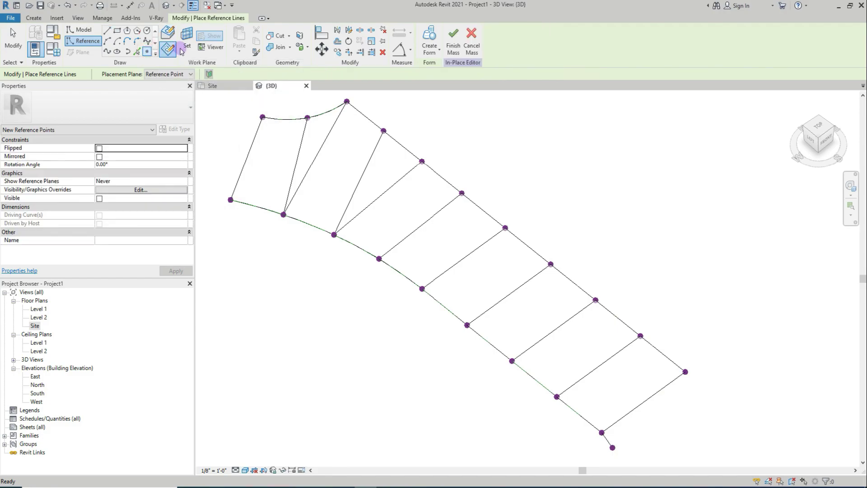
click(189, 74)
click(164, 91)
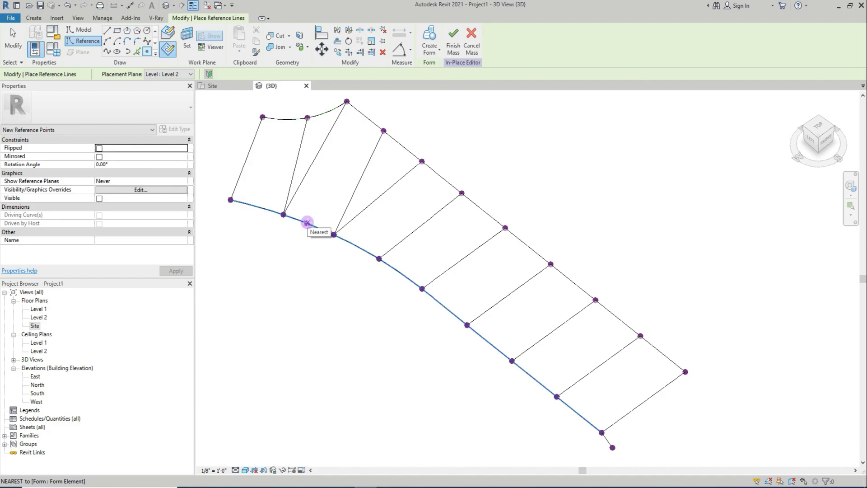
click(307, 222)
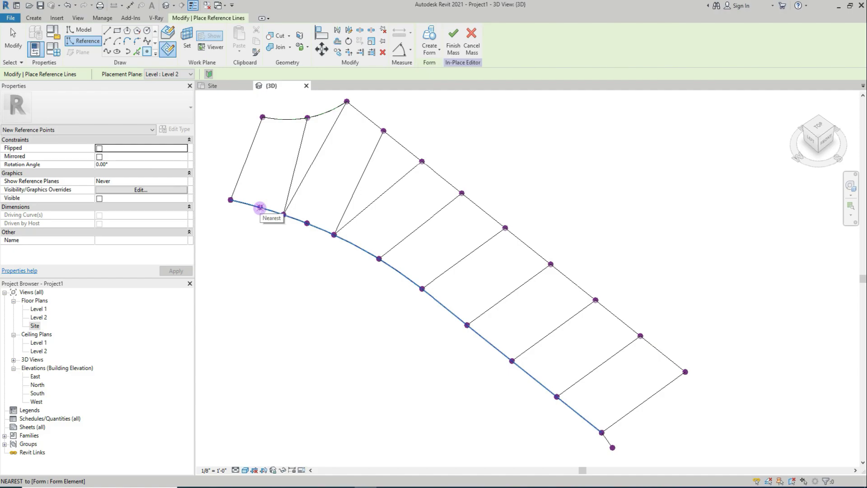
click(260, 207)
key(Escape)
key(Escape)
- Delete the two cross splines that fan out from the second original point of the curved edge
scroll(358, 271, down, 2)
scroll(354, 234, up, 5)
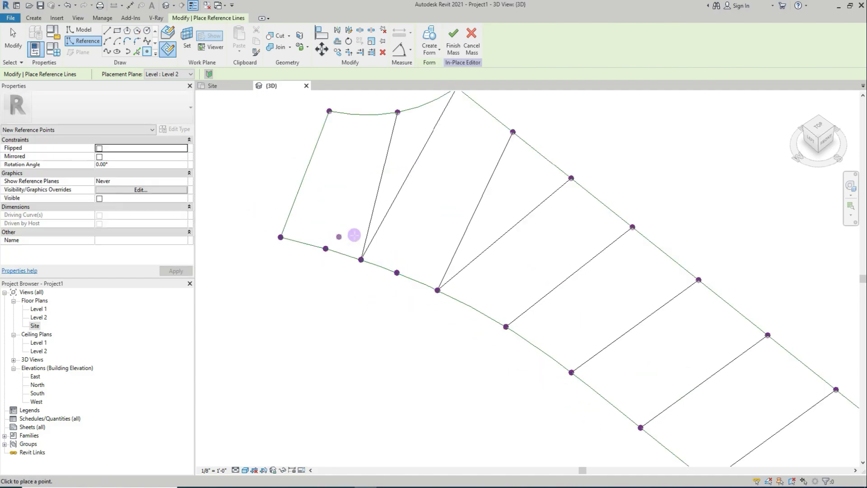
click(372, 209)
key(Delete)
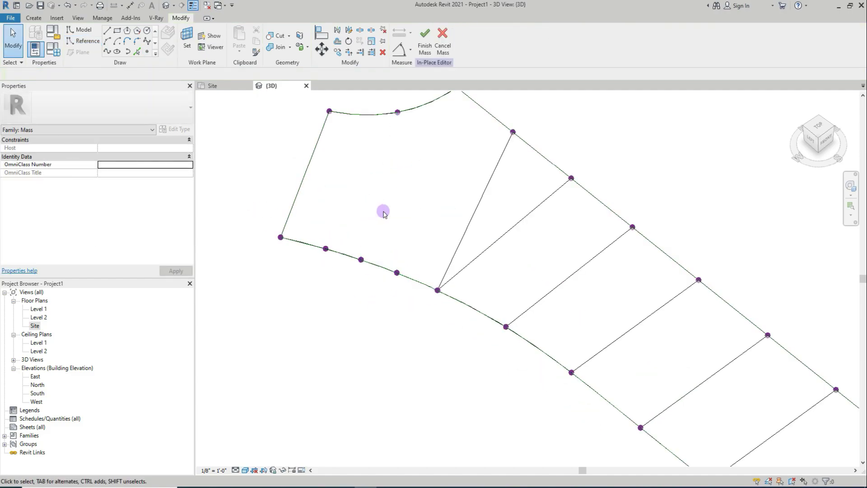
- Add cross splines from the curved edge's second and third points to the concave end curve's midpoint and its corner with the straight edge
click(326, 248)
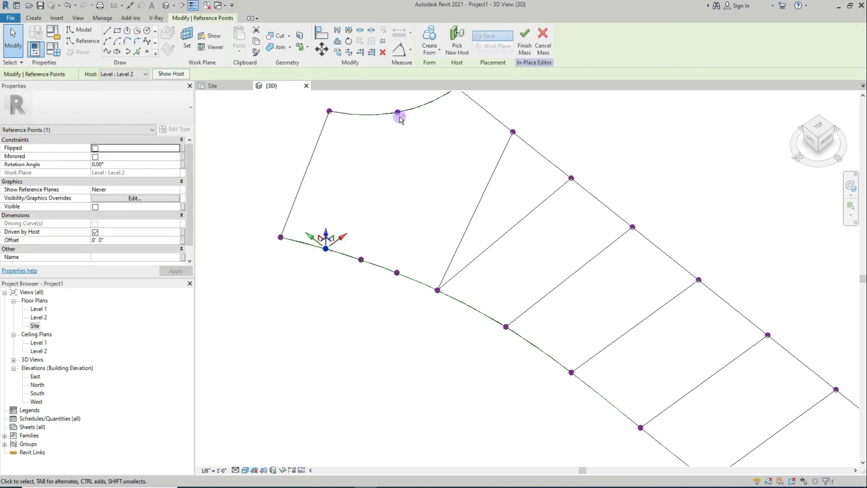
click(383, 92)
drag(381, 98, 420, 145)
ctrl+drag(309, 228, 382, 291)
click(106, 52)
scroll(386, 257, down, 1)
ctrl+drag(430, 110, 450, 140)
click(107, 52)
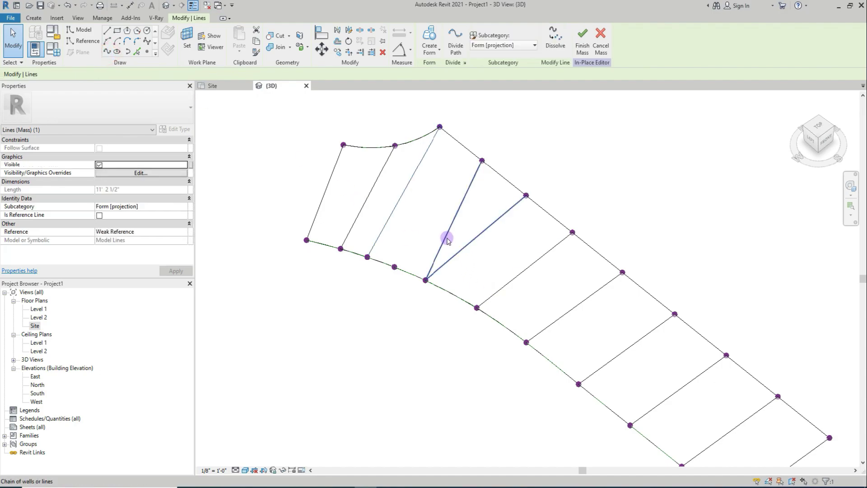
- Delete the steeper of the two cross splines sharing a curved-edge point and place a new Level 2 point at its straight-edge end
key(Tab)
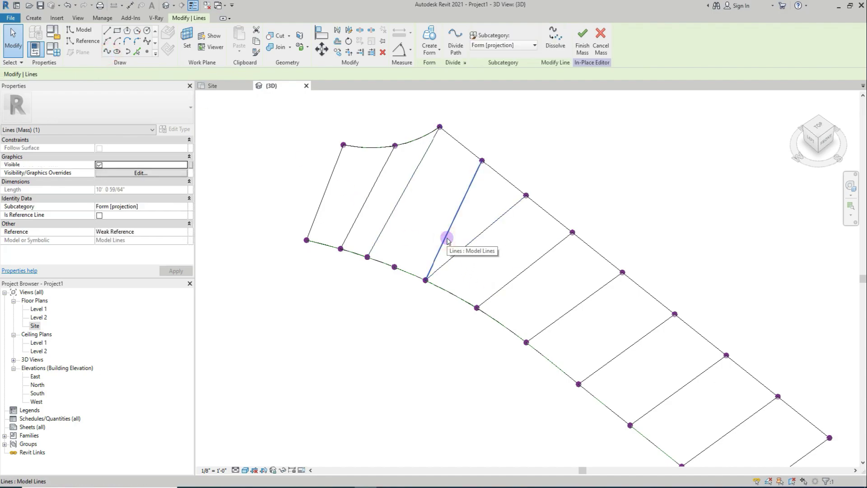
key(Delete)
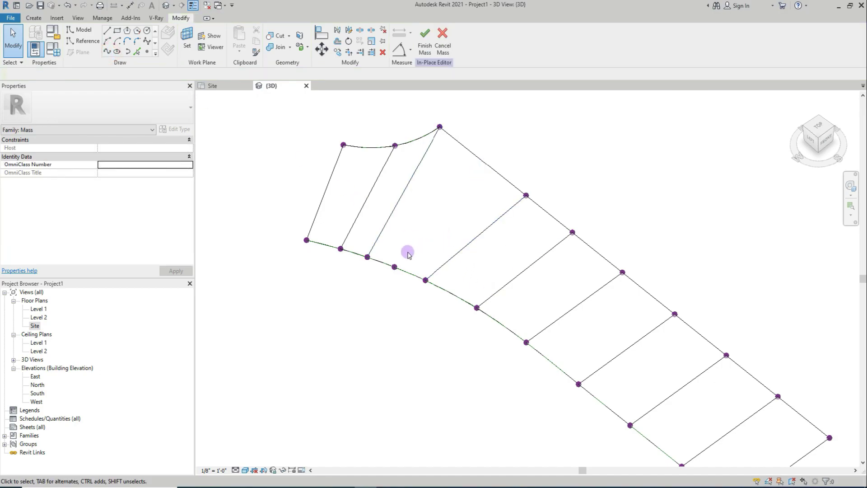
click(147, 53)
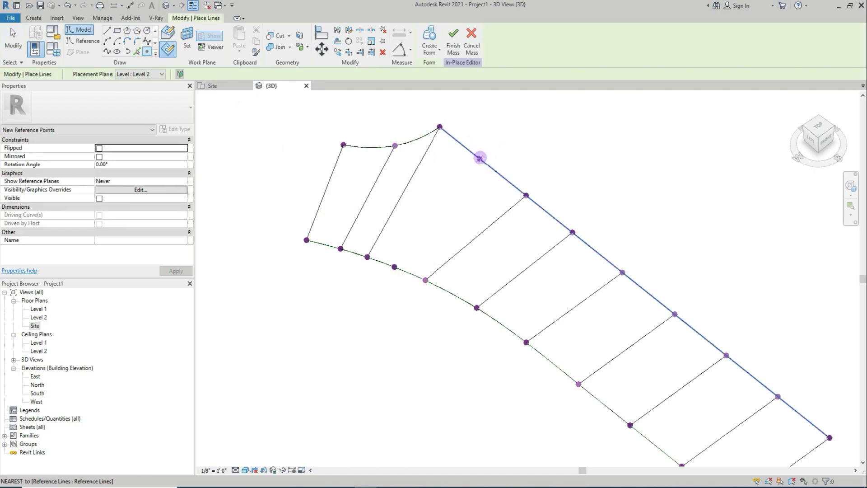
click(480, 159)
key(Escape)
key(Escape)
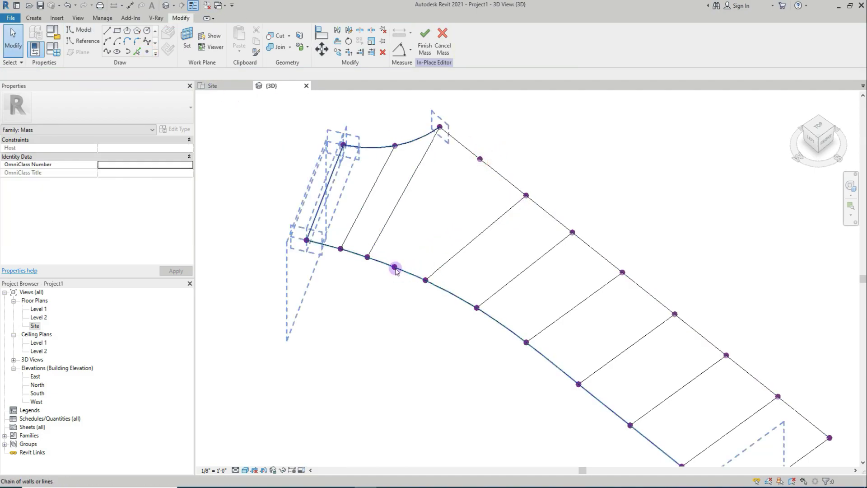
- Join the remaining free point on the curved edge to the new straight-edge point with a cross spline
click(394, 266)
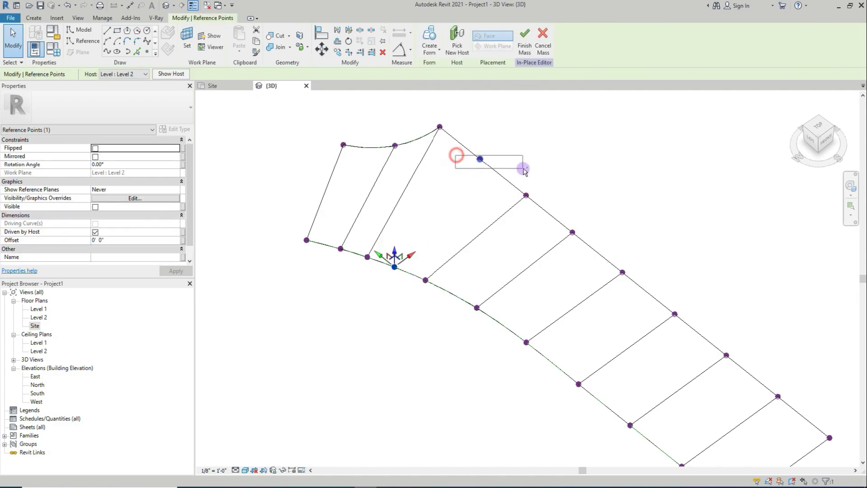
click(107, 51)
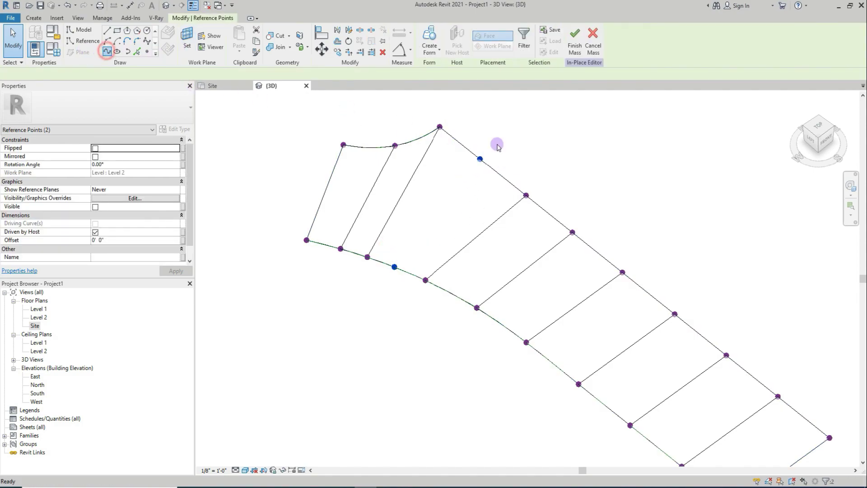
click(686, 221)
scroll(395, 212, down, 3)
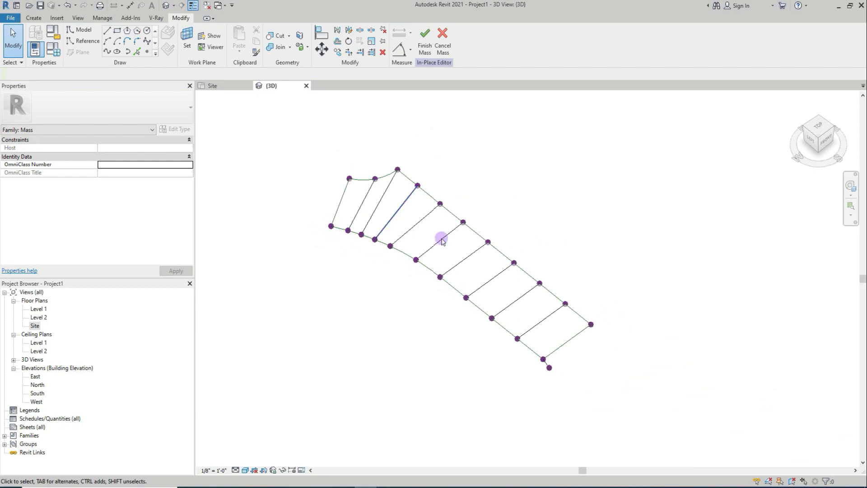
scroll(547, 348, down, 2)
scroll(552, 304, up, 2)
middle_drag(699, 377, 629, 362)
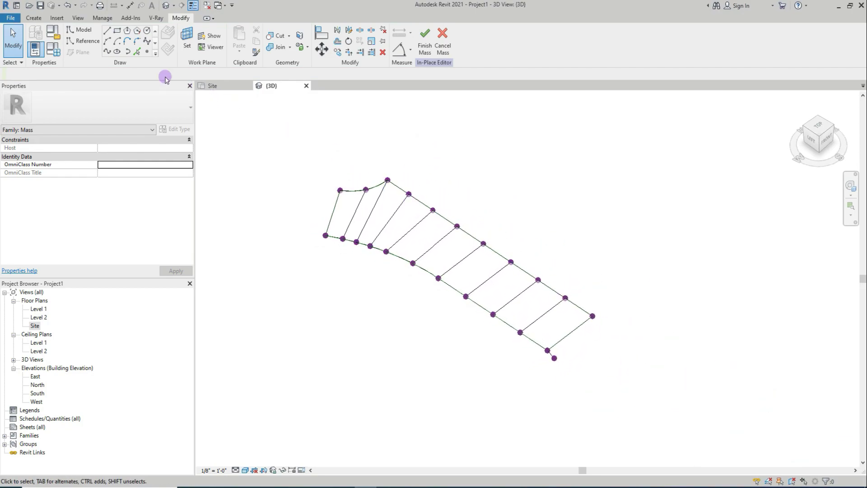
click(80, 43)
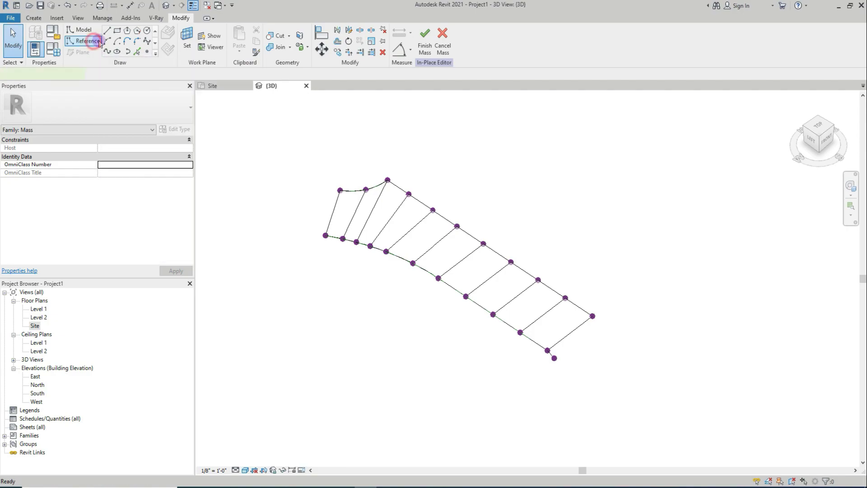
click(147, 52)
scroll(605, 365, up, 4)
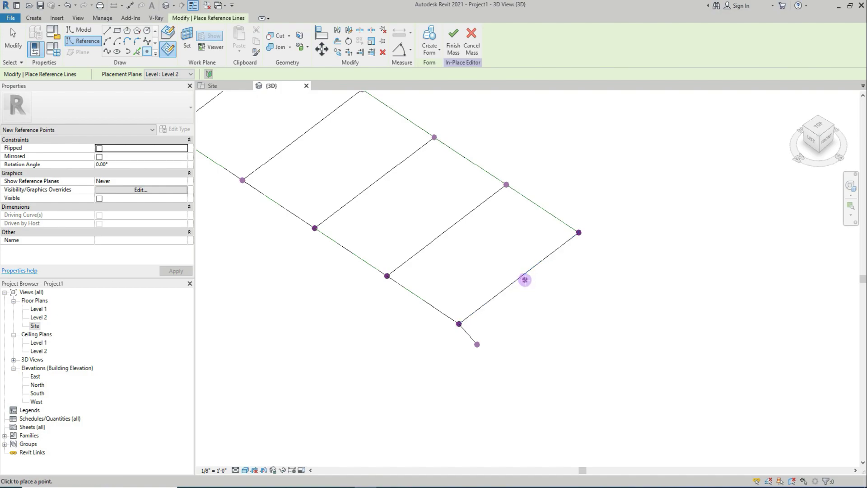
scroll(519, 309, down, 2)
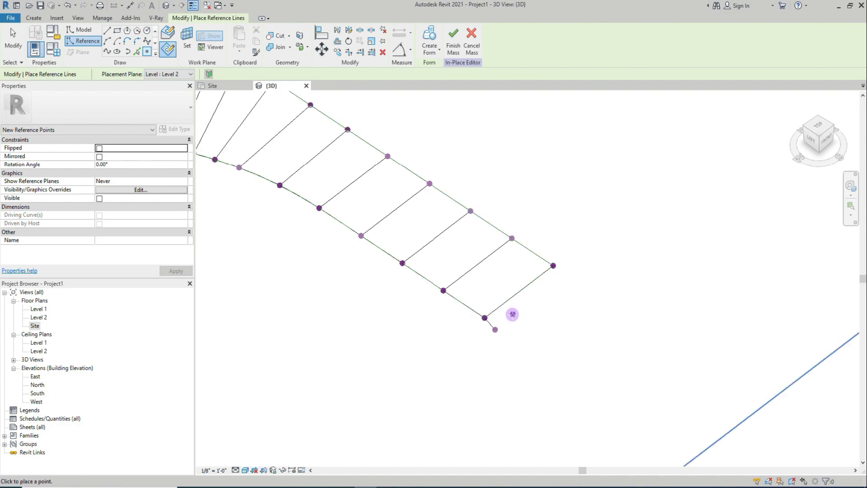
scroll(518, 321, down, 2)
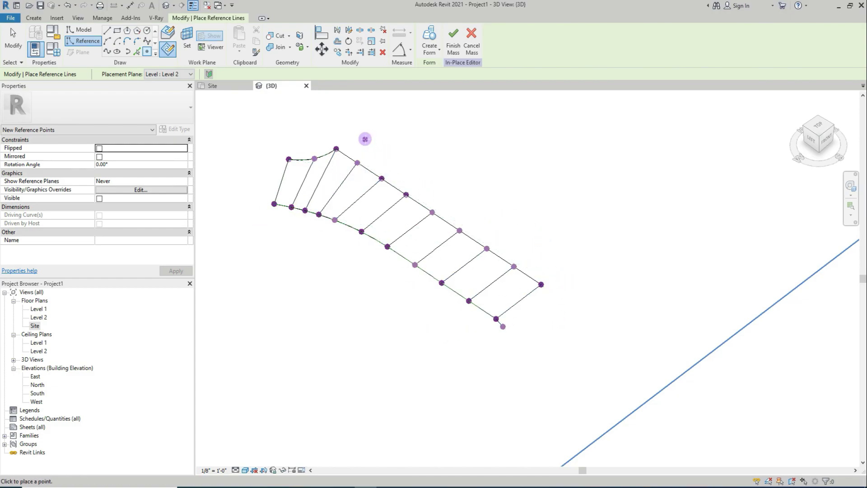
- In the Site floor plan, select the whole half-arm outline and try to mirror it about the vertical reference plane
double_click(35, 325)
scroll(309, 335, down, 5)
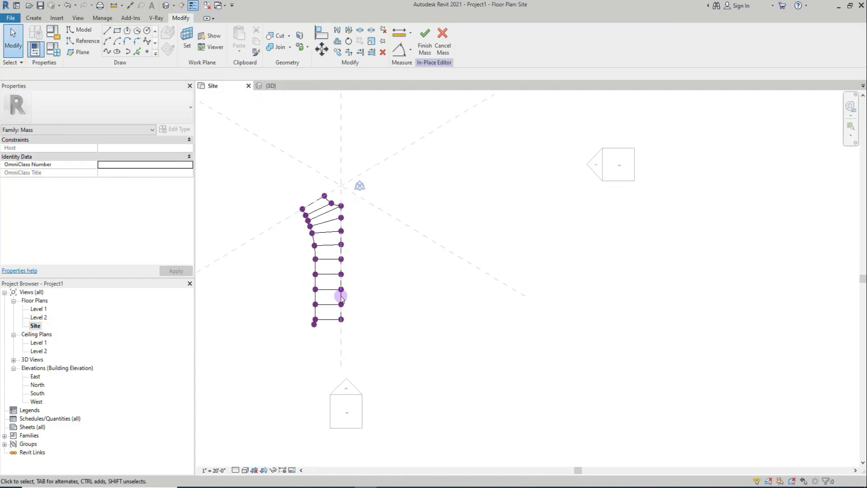
scroll(315, 189, up, 1)
drag(334, 181, 265, 398)
click(348, 31)
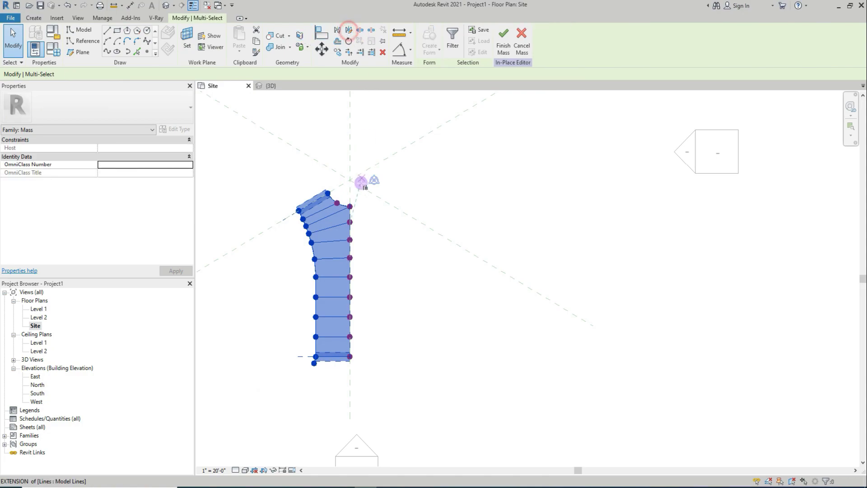
click(352, 146)
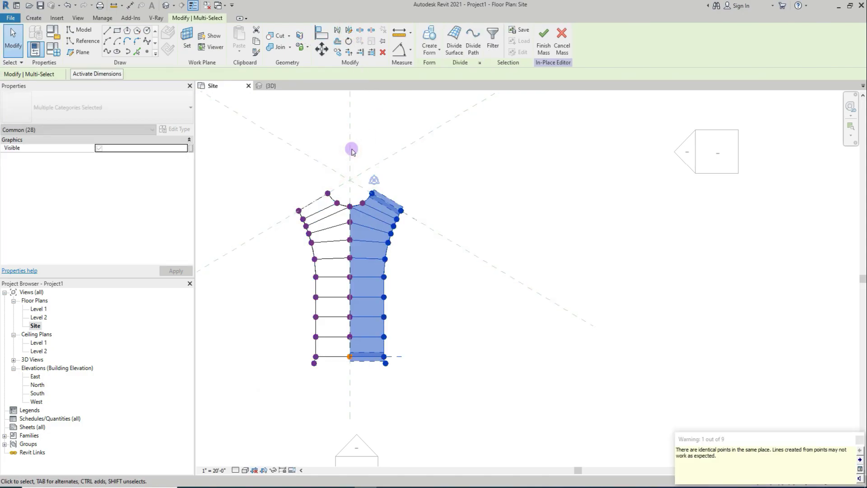
click(456, 310)
middle_drag(381, 280, 507, 362)
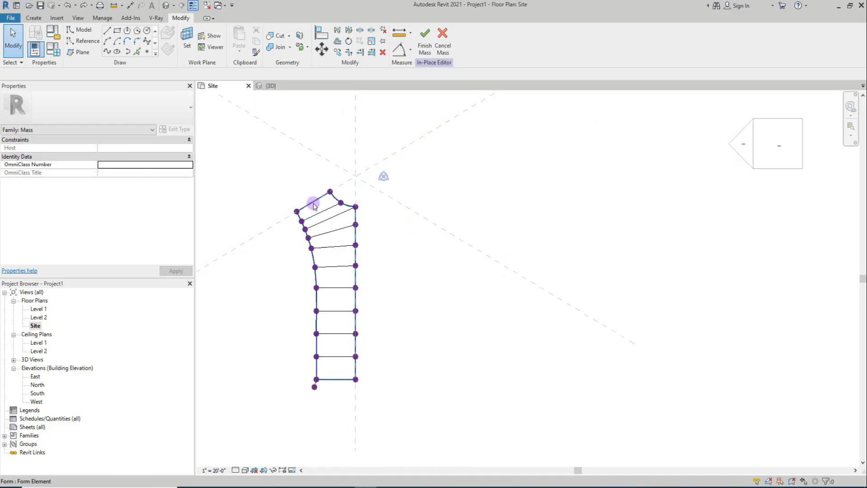
- Return to the 3D view and look at the half-arm outline from the top
scroll(311, 203, up, 2)
scroll(329, 188, down, 3)
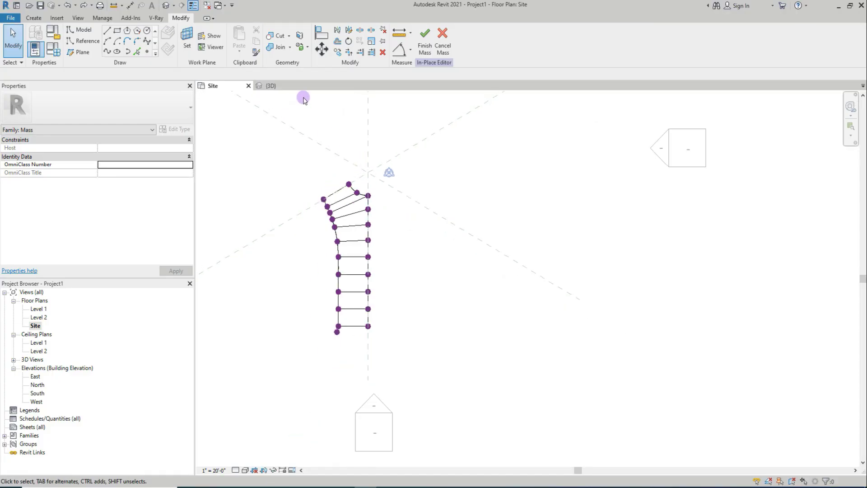
click(271, 85)
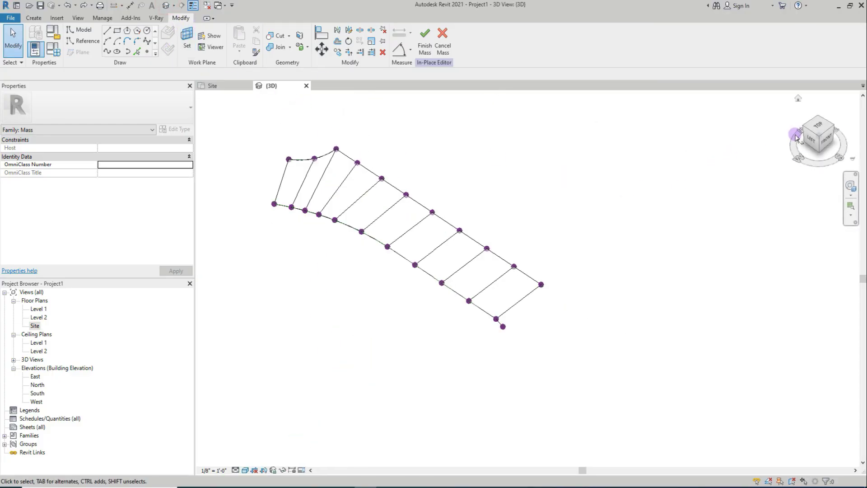
click(818, 127)
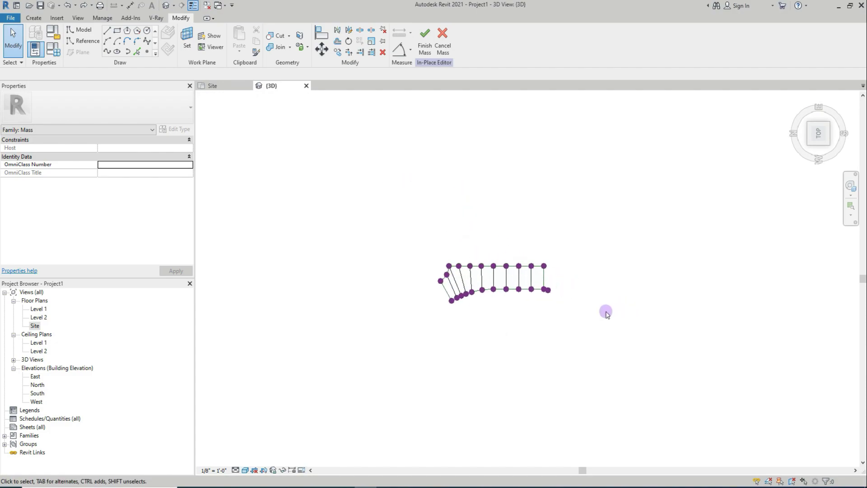
- Select the reference points along the half-arm's straight edge and inner arc, and move them down about 1 foot in the front view
drag(383, 225, 660, 306)
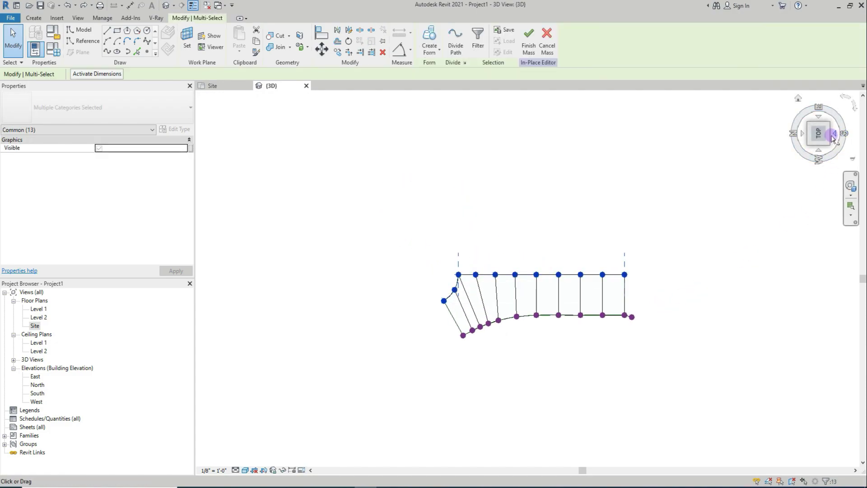
click(836, 134)
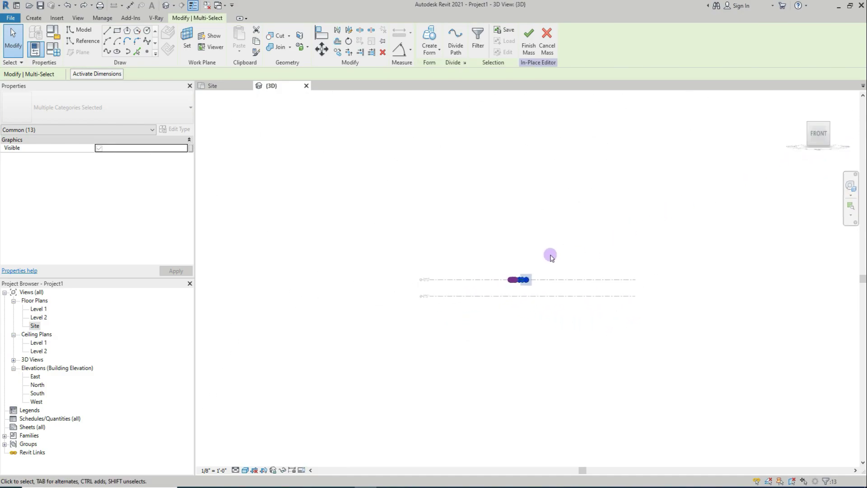
click(322, 48)
scroll(557, 297, up, 5)
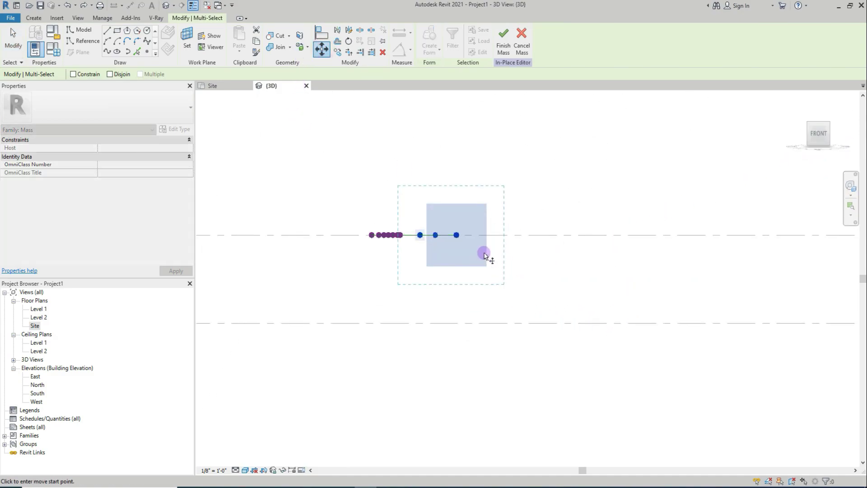
click(552, 246)
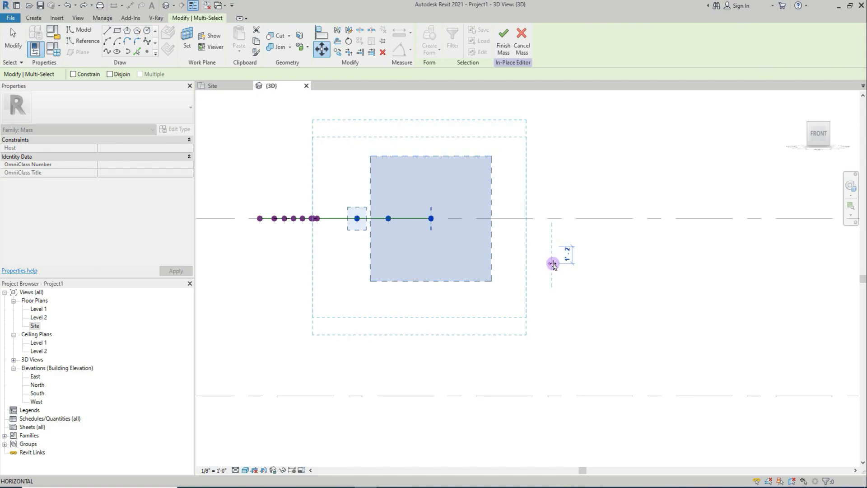
click(554, 261)
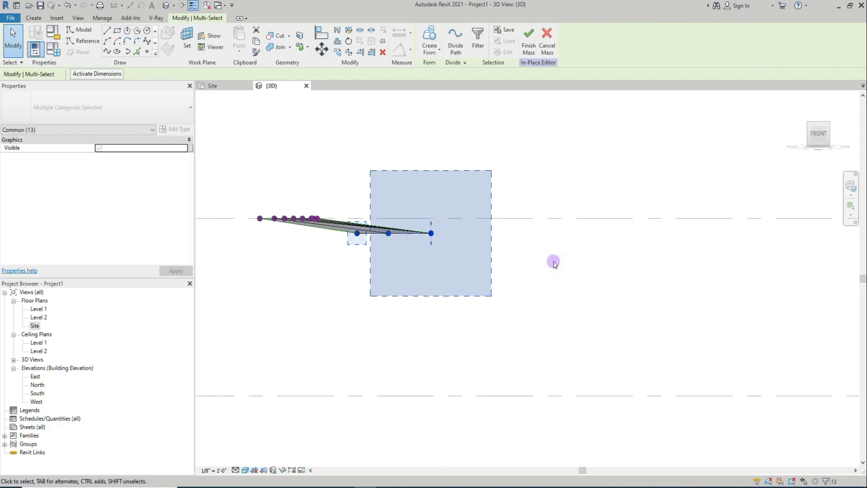
click(608, 294)
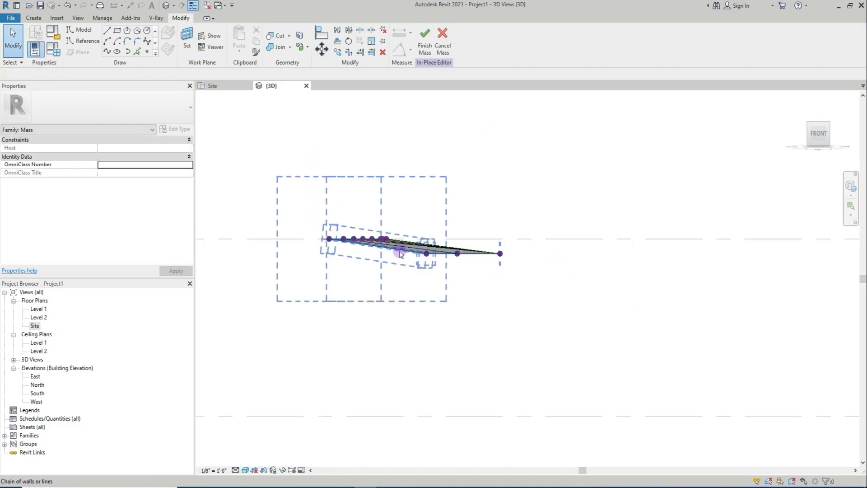
- Place a reference point hosted near the middle of the cross spline at the half-arm's outer end, drawing on faces
shift+middle_drag(465, 261, 484, 315)
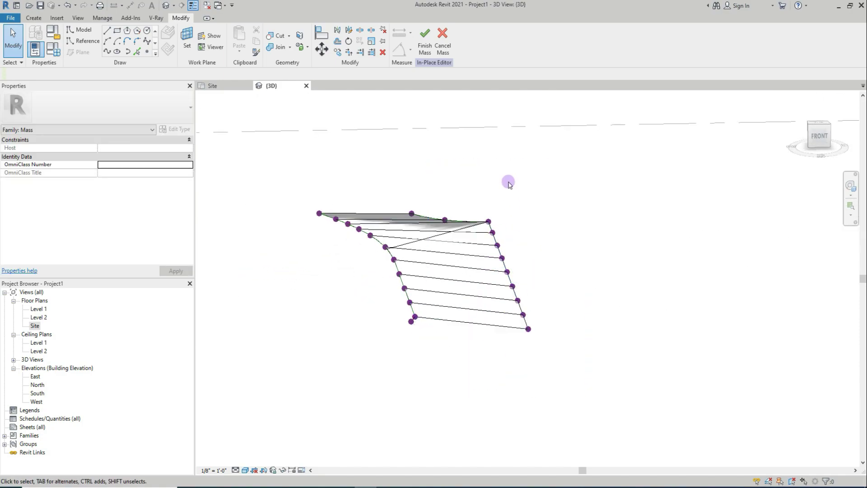
shift+middle_drag(534, 266, 526, 348)
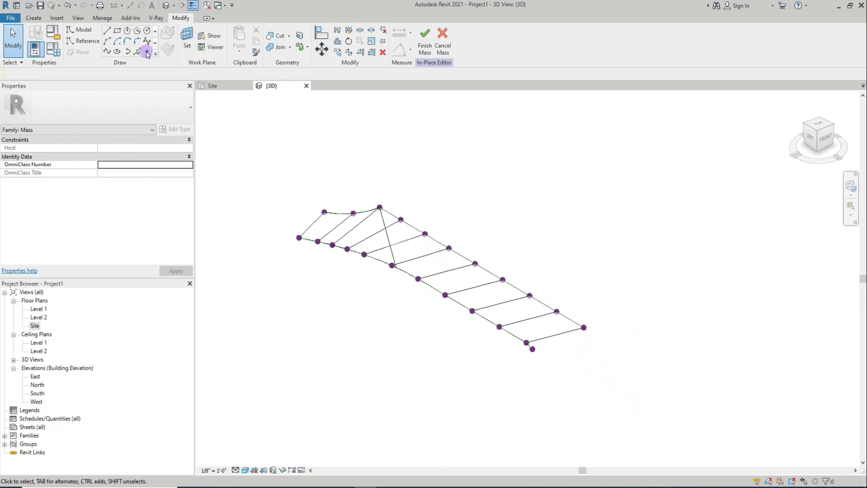
click(90, 43)
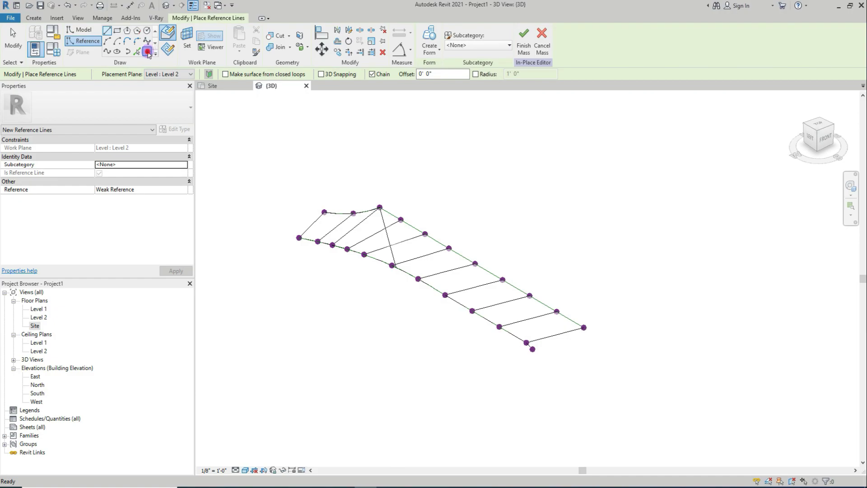
click(147, 51)
scroll(532, 348, up, 3)
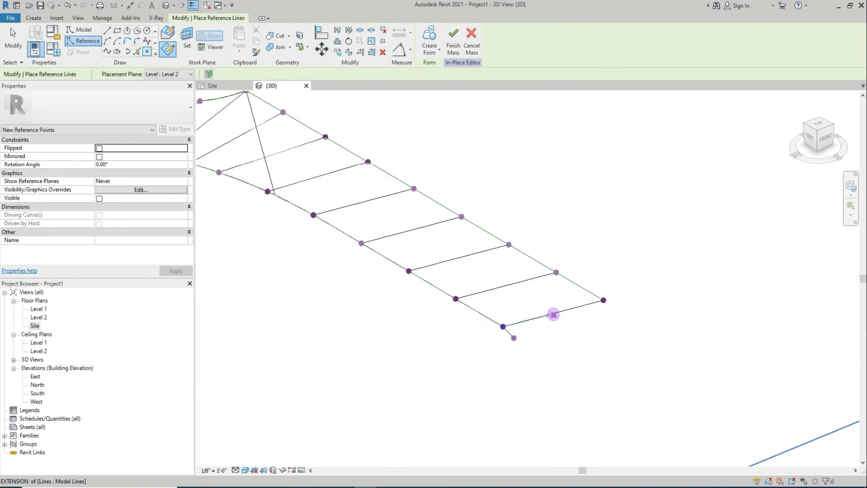
click(169, 30)
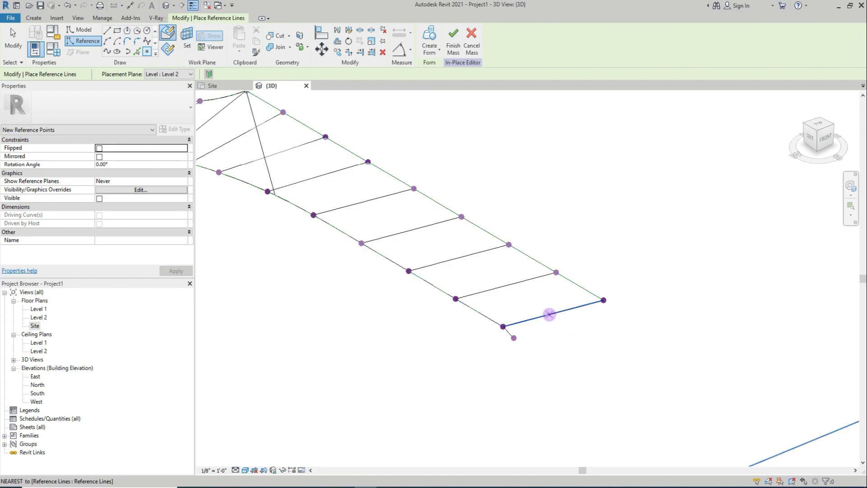
click(553, 312)
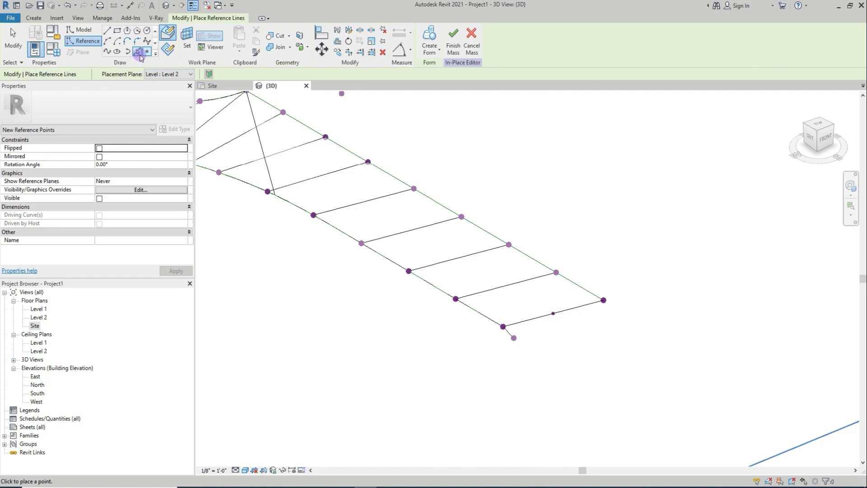
- Set the new point's own plane as the work plane and draw a reference circle of 20 mm radius centred on that point
click(148, 32)
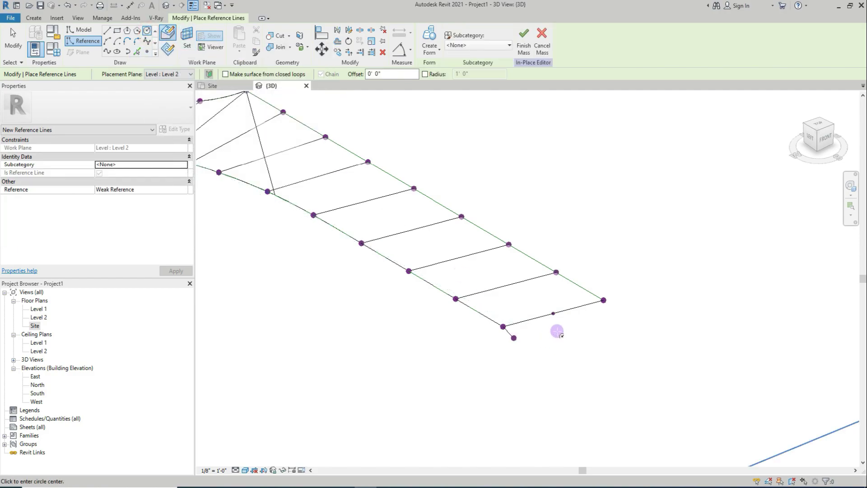
scroll(448, 219, up, 2)
click(187, 40)
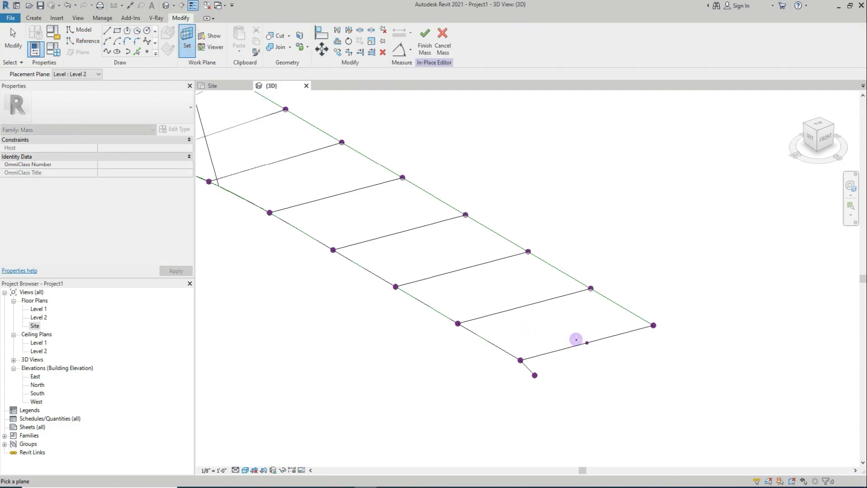
click(587, 343)
scroll(588, 343, up, 2)
click(585, 342)
scroll(592, 345, up, 2)
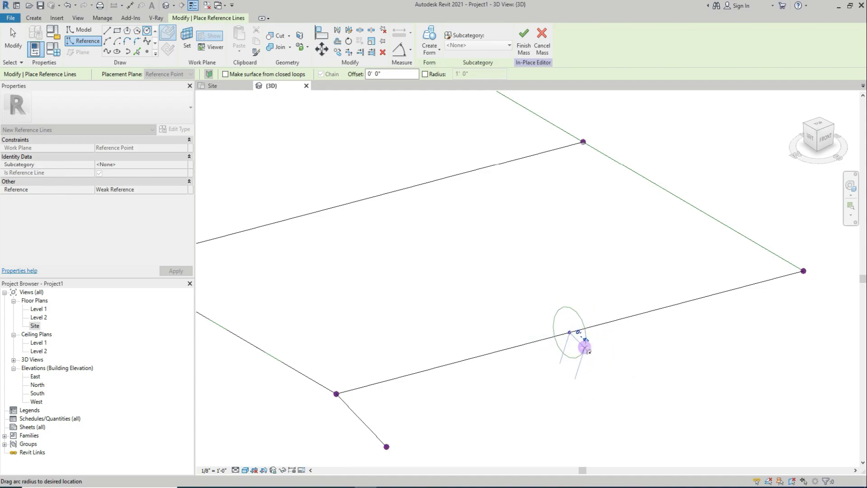
text(40)
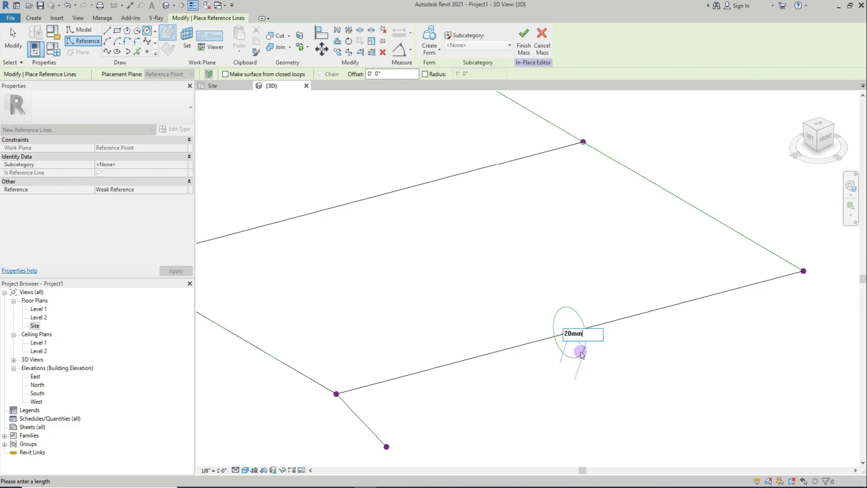
key(Return)
scroll(572, 334, up, 2)
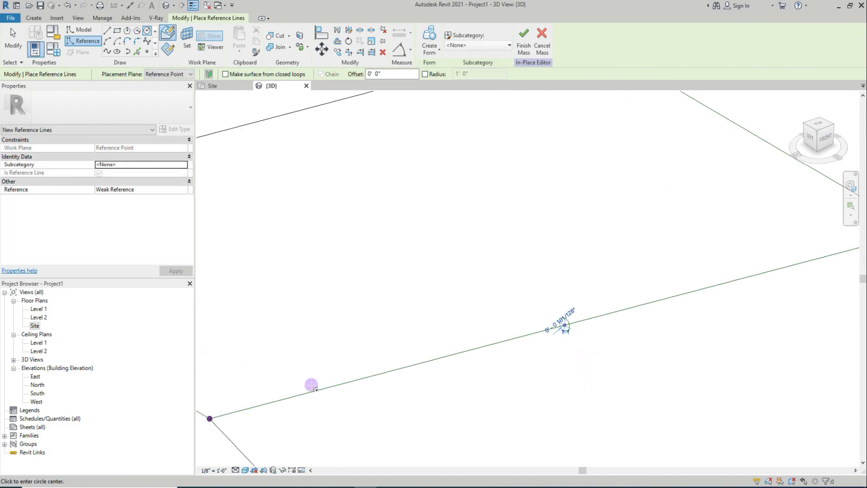
- Set the reference circle's radius to 30 mm and create a solid form from it along the outer end cross spline
scroll(519, 370, down, 2)
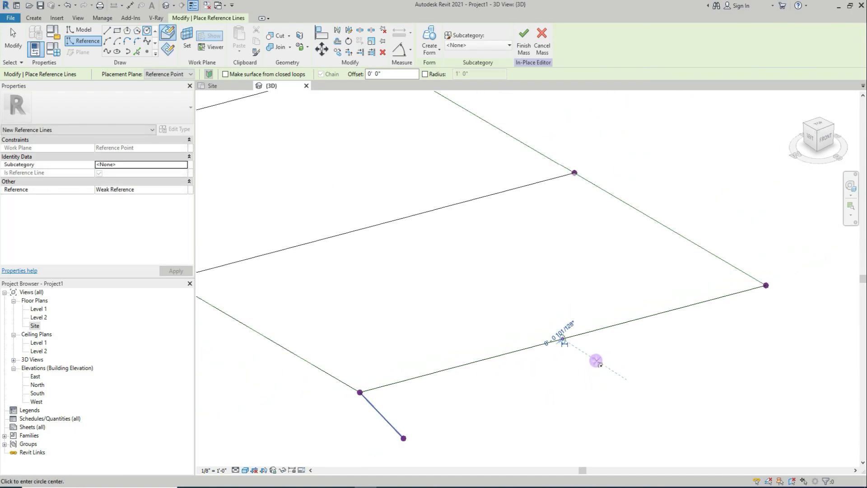
scroll(554, 352, up, 2)
scroll(550, 345, up, 2)
scroll(555, 350, up, 1)
key(Escape)
click(548, 334)
scroll(537, 325, up, 3)
click(511, 332)
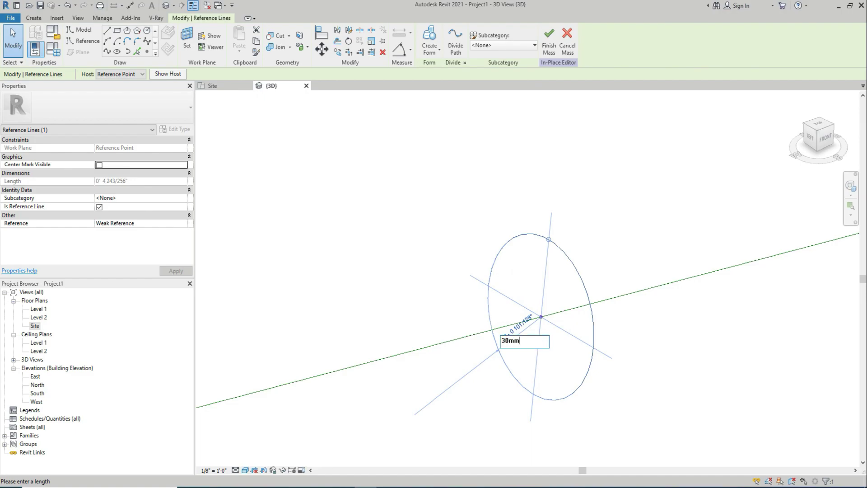
key(Return)
scroll(493, 344, down, 5)
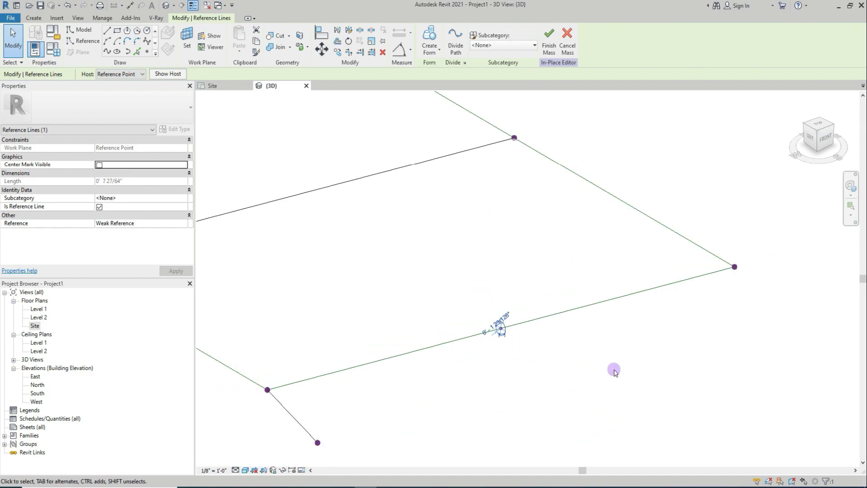
click(634, 365)
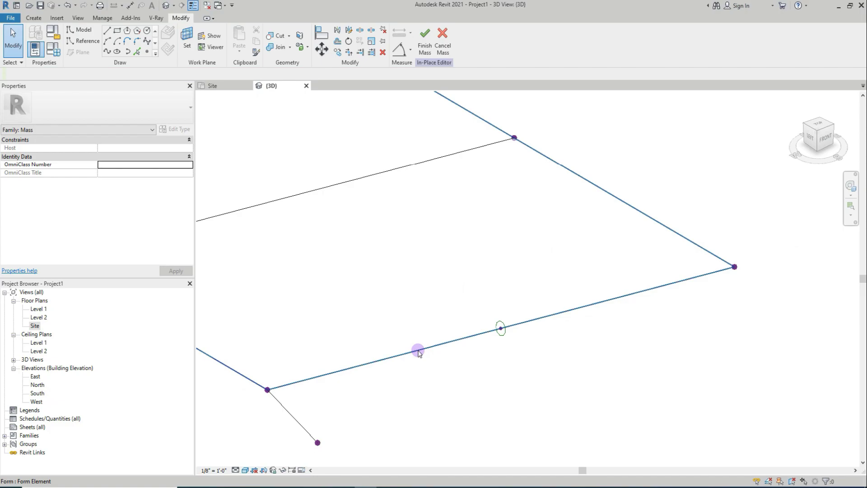
scroll(559, 228, down, 4)
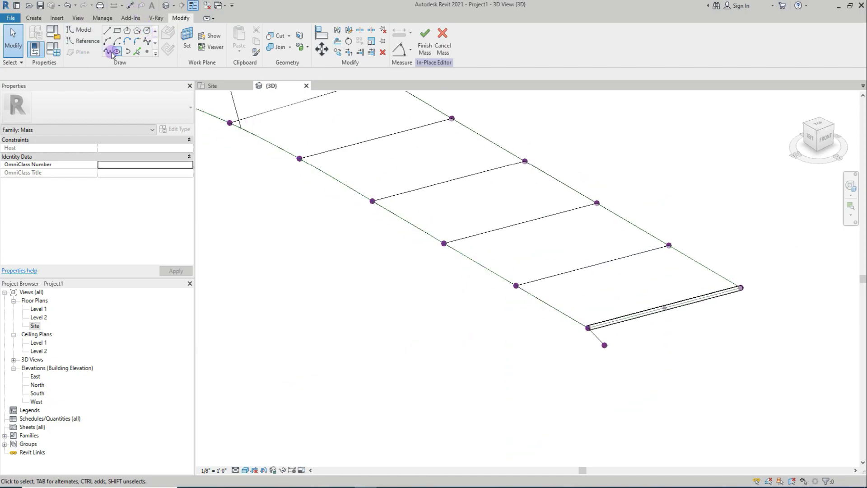
- Draw a model circle of 30 mm radius on the plane of the curved-edge point next to the outer end point
click(147, 32)
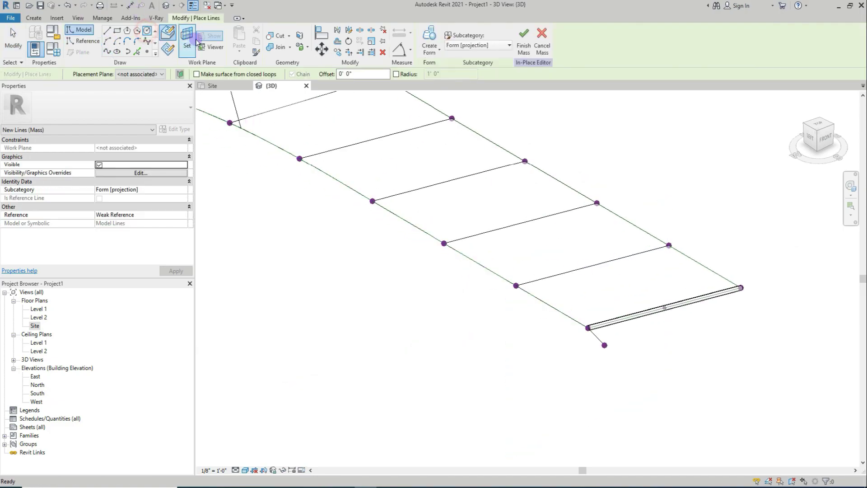
scroll(515, 285, up, 3)
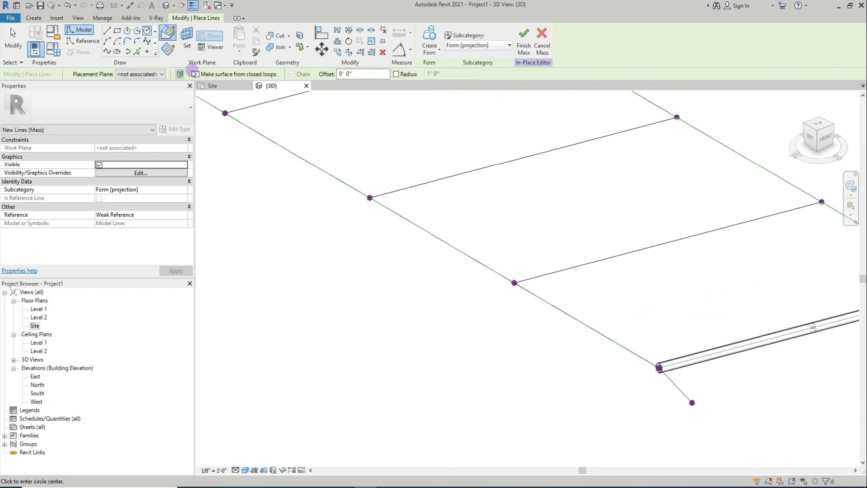
click(188, 41)
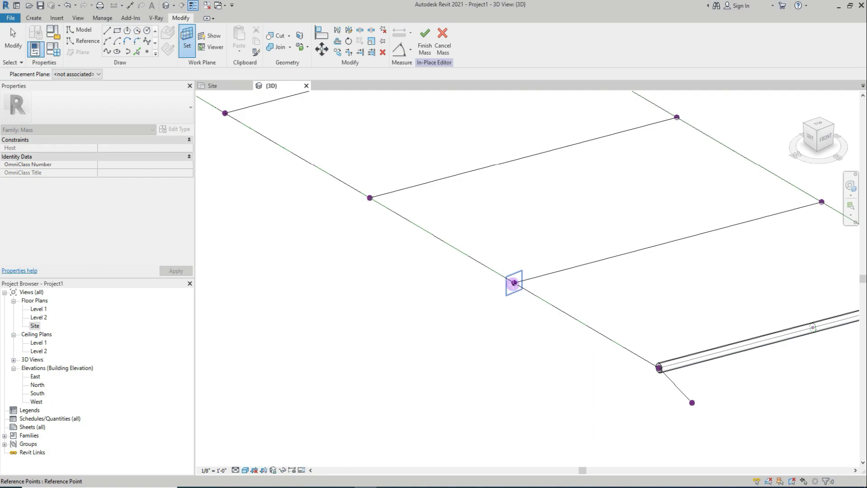
click(514, 283)
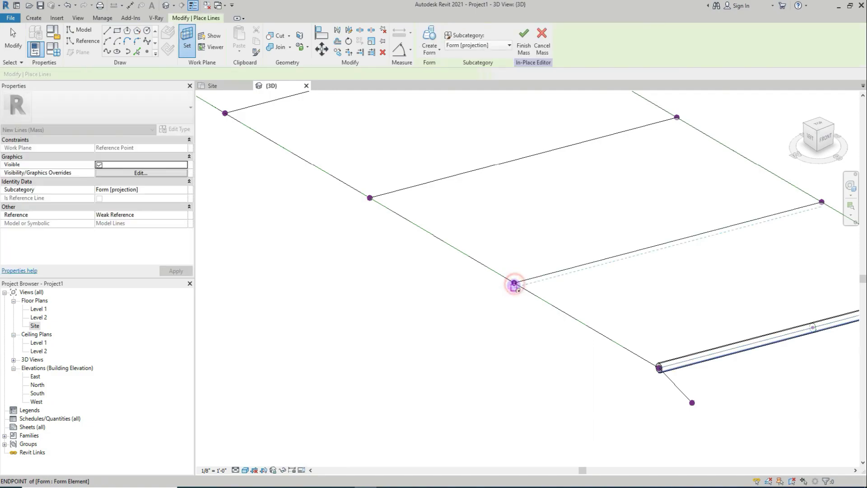
click(513, 283)
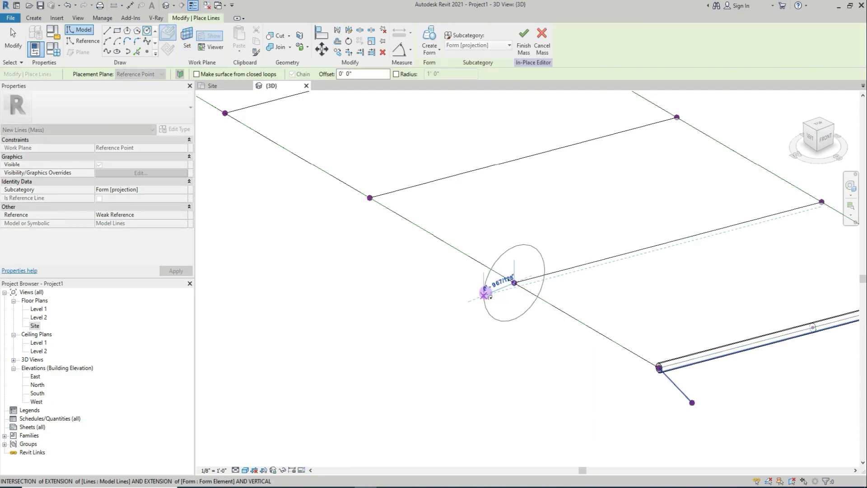
text(30mm)
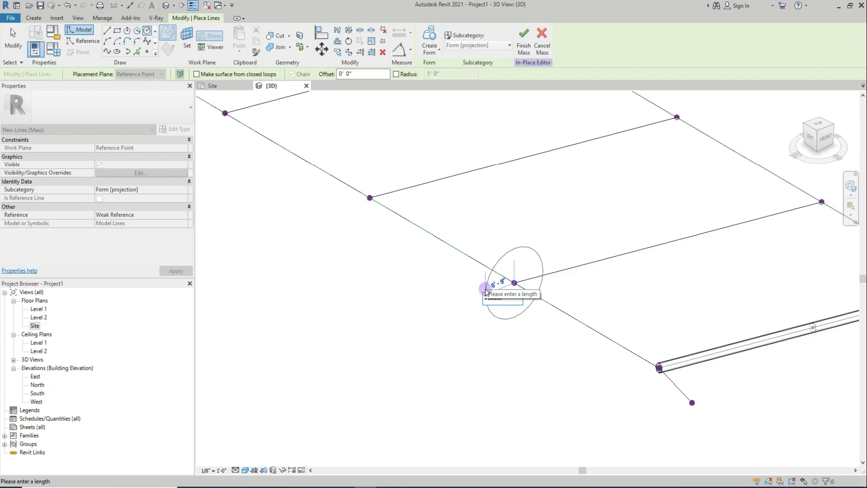
key(Return)
scroll(544, 300, up, 4)
key(Escape)
key(Escape)
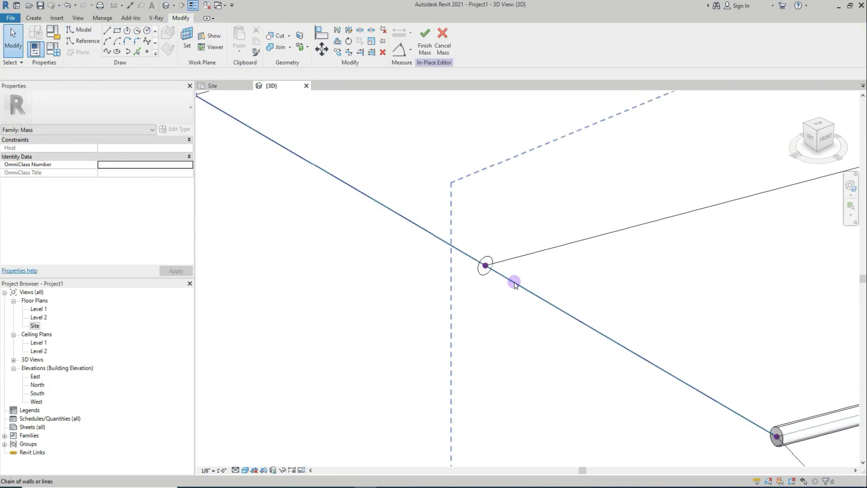
- Select the curved-edge spline together with the new circle and create a solid tube form along the whole curved edge
scroll(514, 284, down, 5)
scroll(551, 323, up, 2)
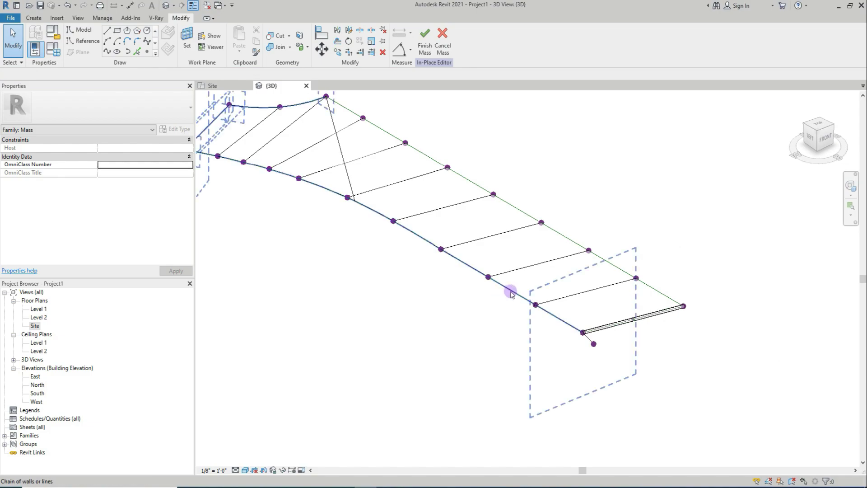
click(511, 294)
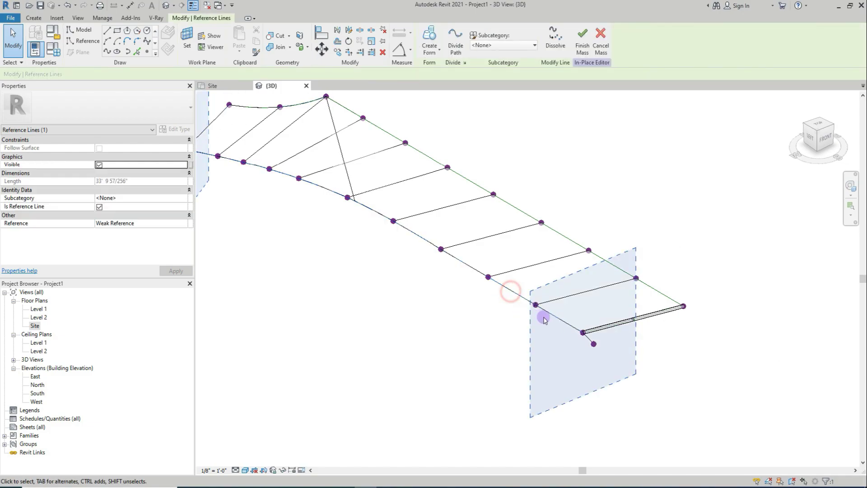
scroll(517, 296, up, 5)
scroll(518, 294, up, 2)
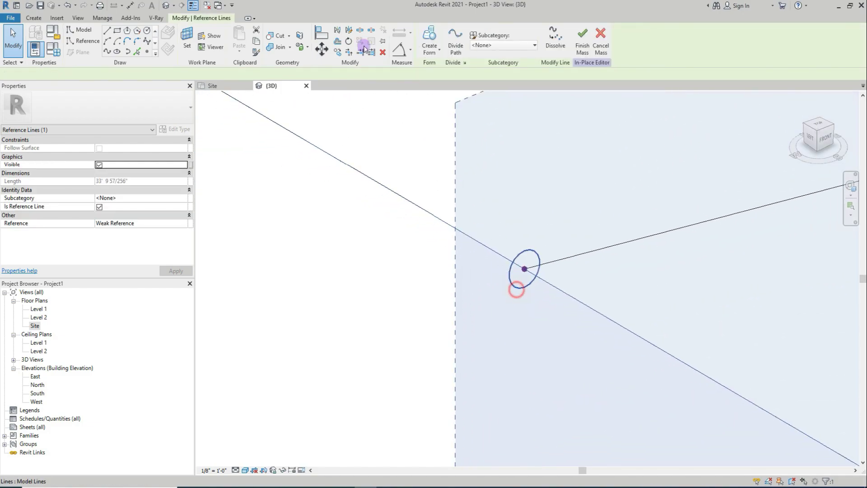
click(429, 36)
scroll(483, 316, down, 4)
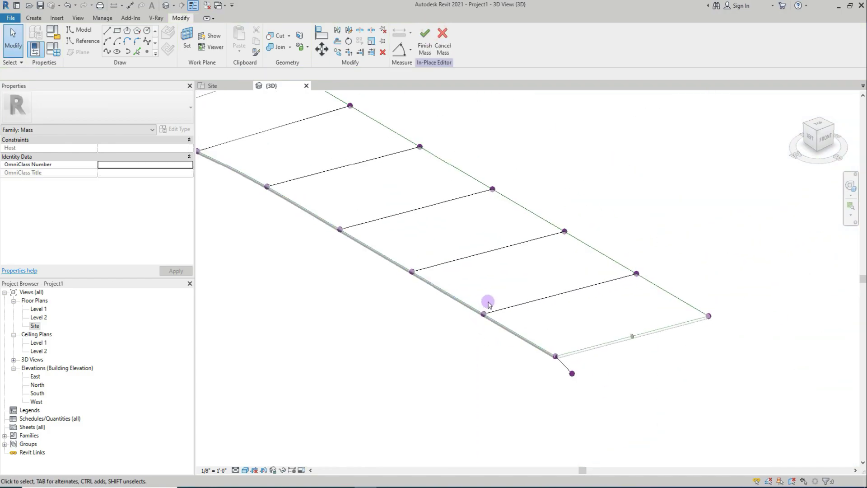
scroll(487, 304, down, 3)
scroll(284, 195, up, 3)
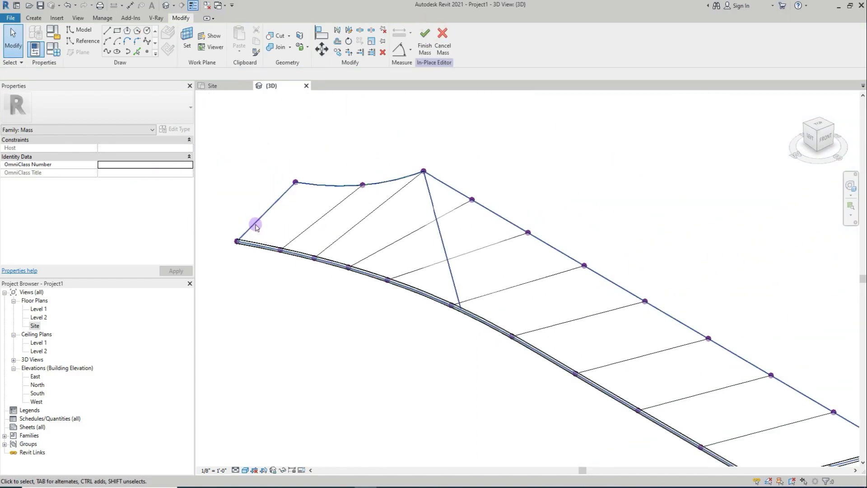
scroll(221, 218, down, 2)
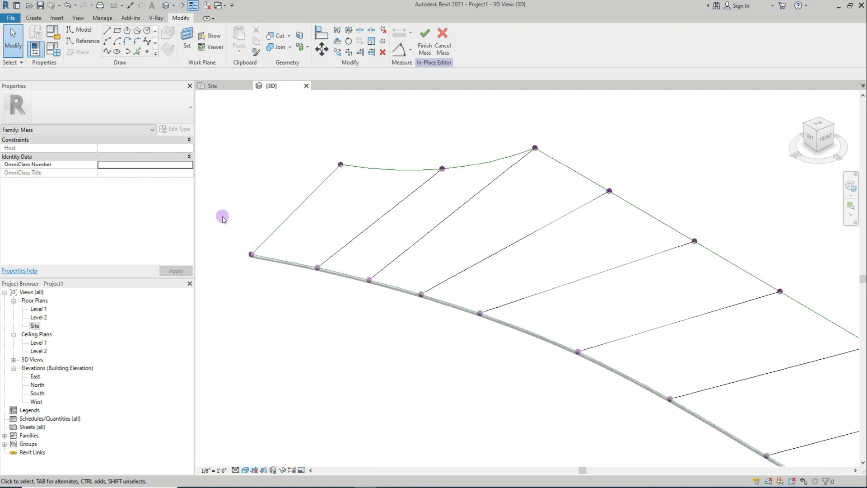
- Draw a model circle of 30 mm radius centred on the curved tube's inner end point, on the adjoining side line's end plane
scroll(248, 251, up, 5)
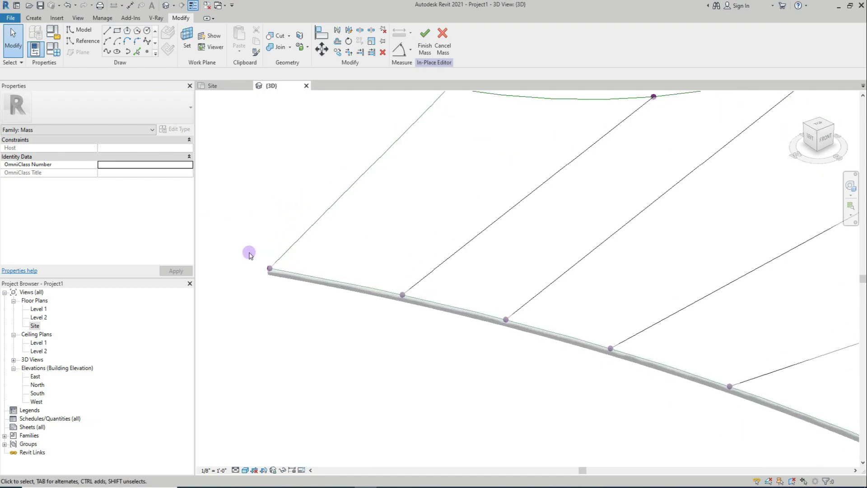
click(149, 31)
click(187, 38)
scroll(269, 286, up, 2)
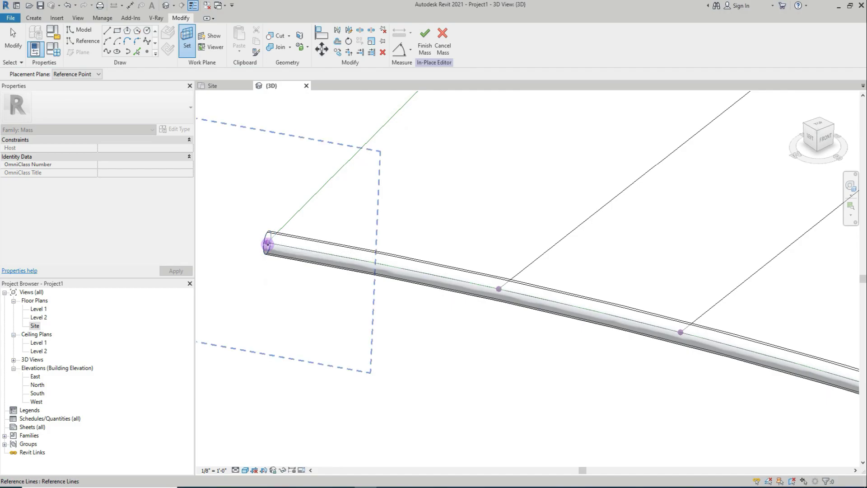
scroll(267, 244, down, 2)
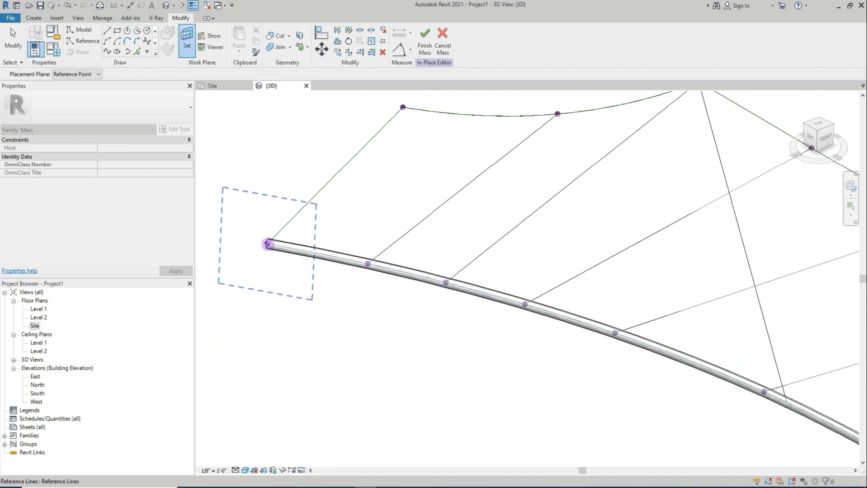
click(267, 244)
scroll(268, 245, up, 2)
click(267, 244)
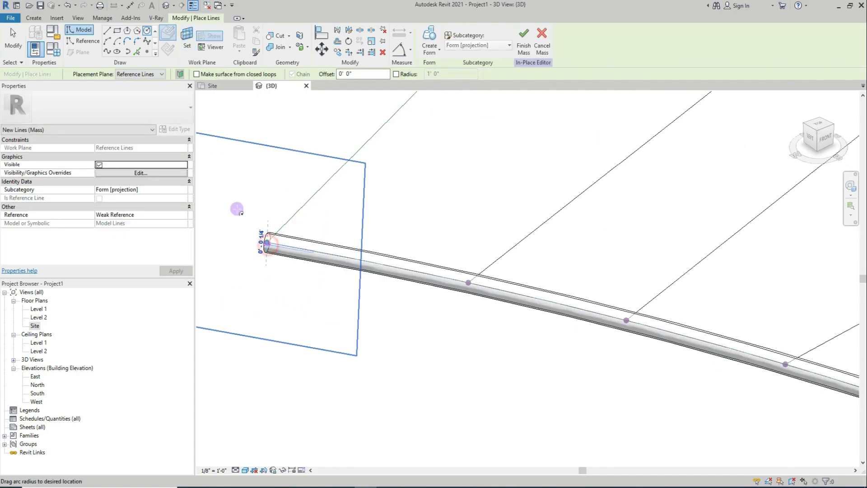
text(3)
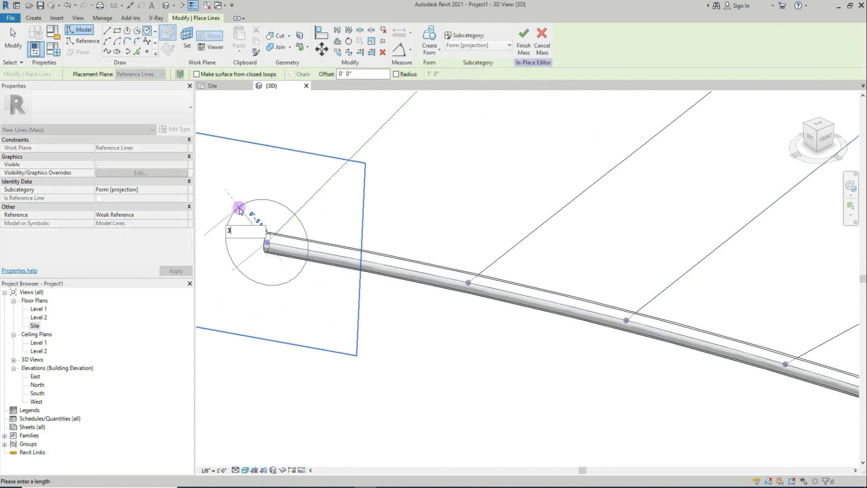
text(0mm)
key(Return)
scroll(265, 242, up, 4)
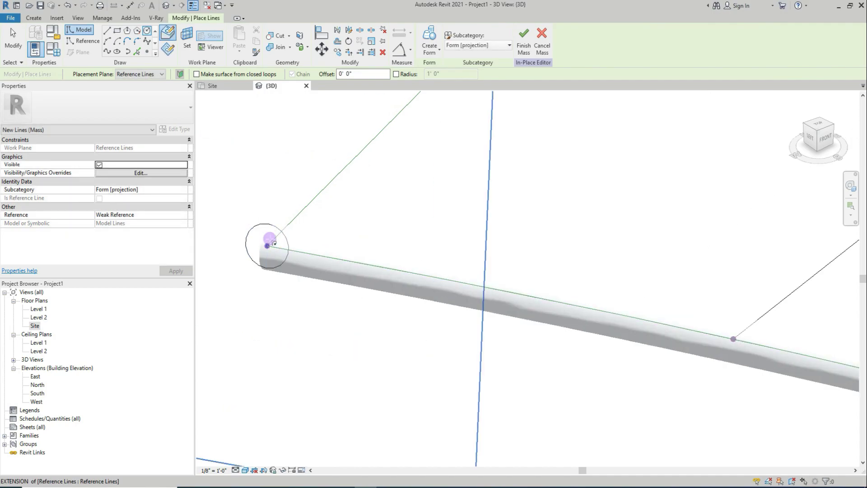
- Select the inner side reference line together with the new circle and create a solid tube form along it
key(Escape)
key(Escape)
key(Tab)
click(314, 203)
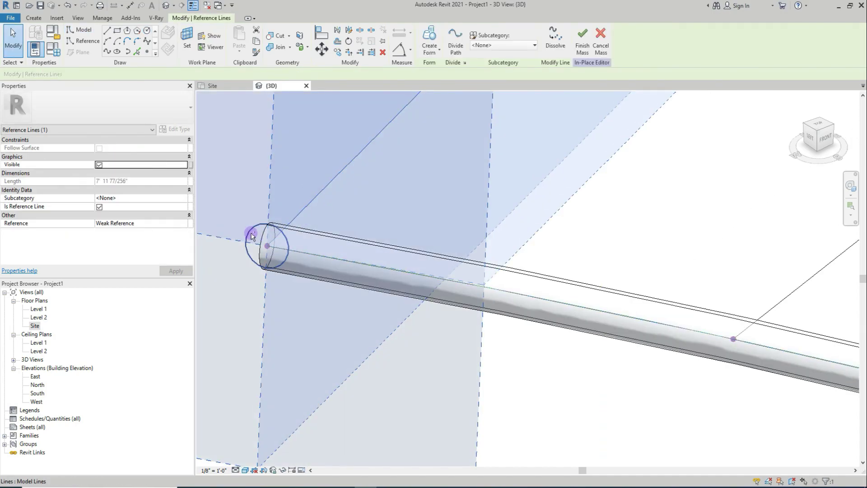
click(429, 46)
scroll(286, 316, down, 3)
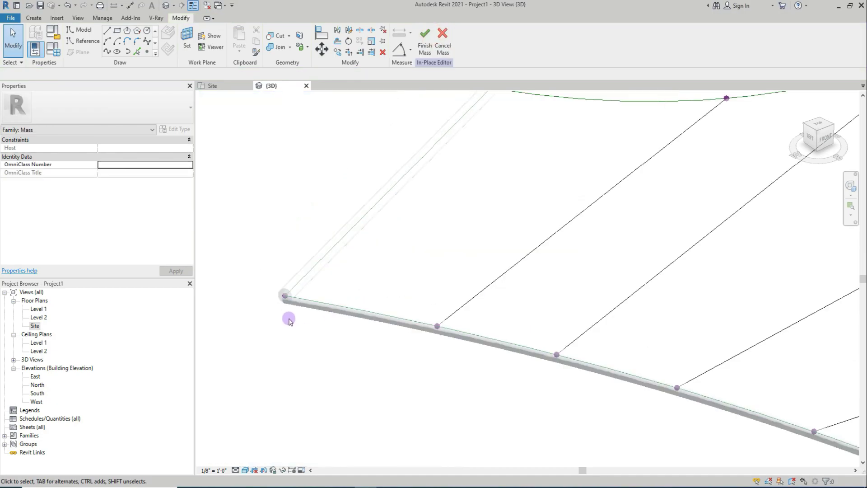
- Place a reference point on the short curved edge, between the side tube's far end and the edge's existing intermediate point
scroll(381, 237, up, 5)
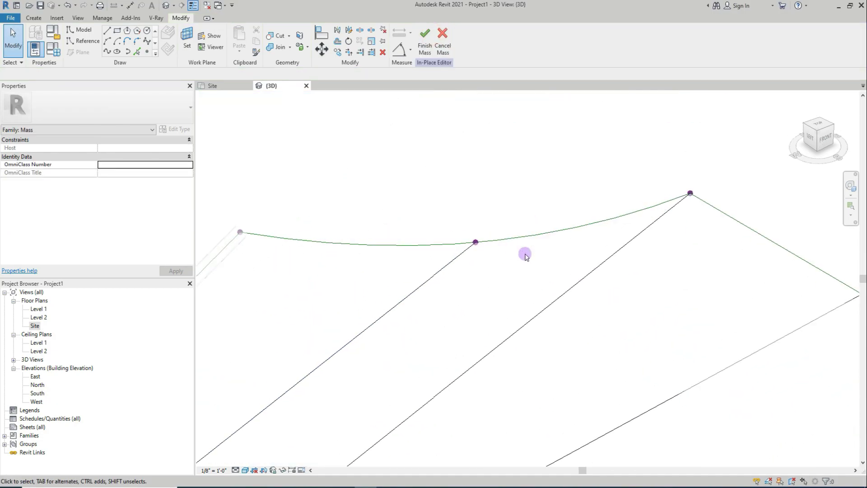
click(147, 30)
click(187, 38)
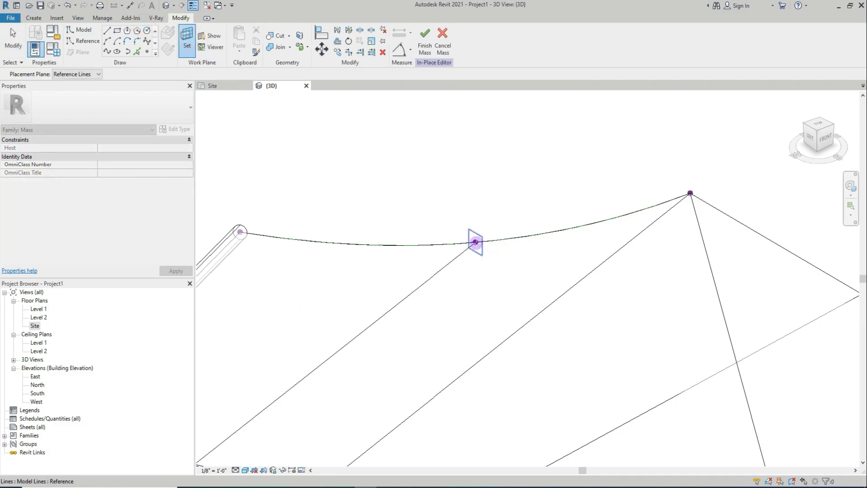
click(475, 242)
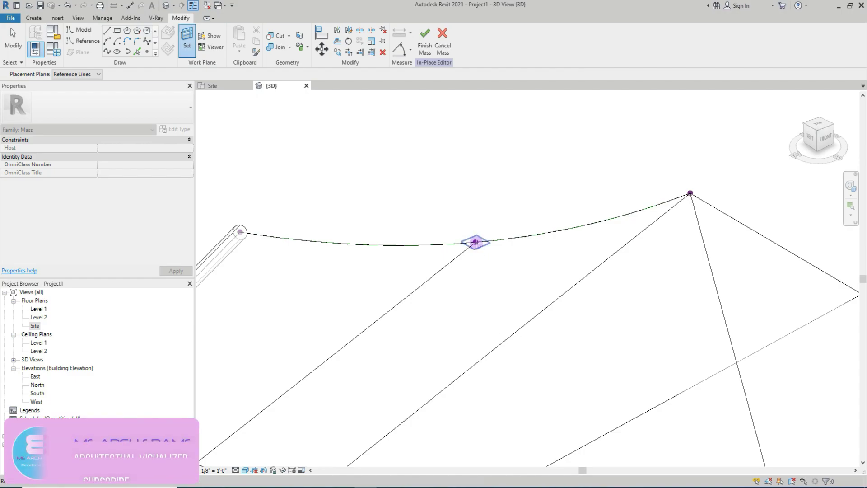
click(146, 51)
click(365, 245)
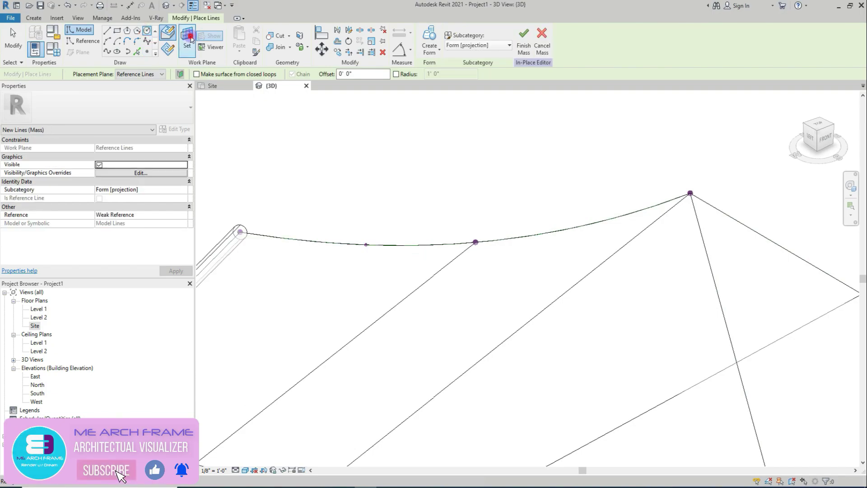
- Set the new point's own plane as the work plane and draw a model circle of 30 mm radius centred on it
click(386, 265)
click(364, 245)
key(l)
key(i)
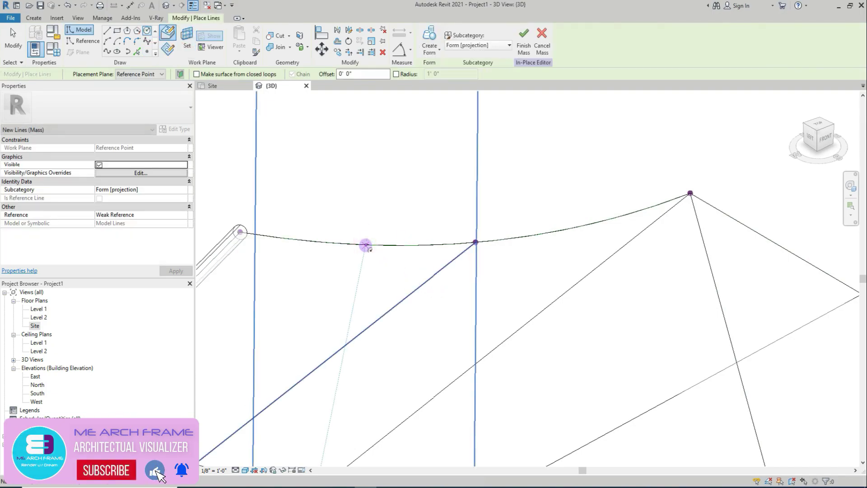
shift+middle_drag(368, 247, 415, 269)
click(413, 266)
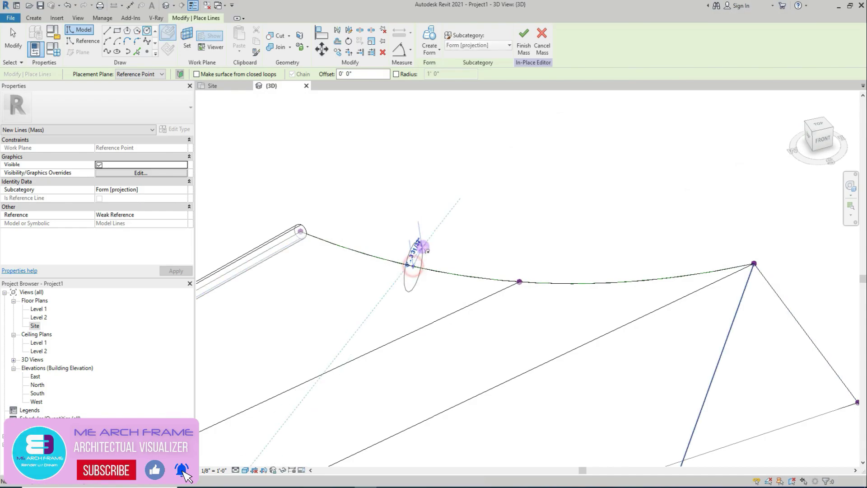
text(30mm)
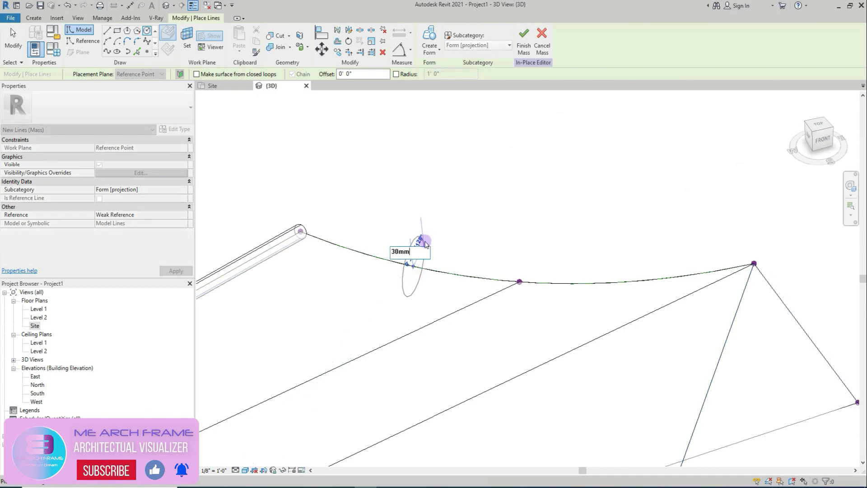
key(Return)
key(Escape)
key(Escape)
- Select the short curved edge's spline with its circle and create a solid tube form along it
scroll(424, 280, up, 2)
click(418, 272)
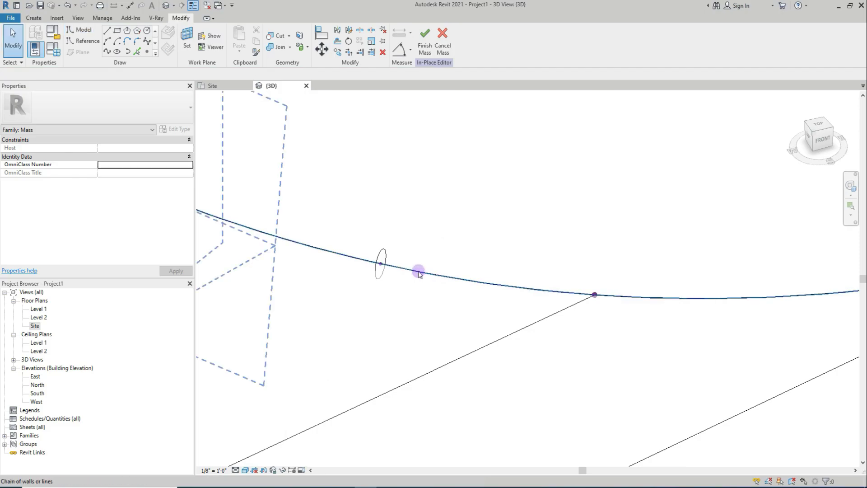
scroll(419, 273, down, 4)
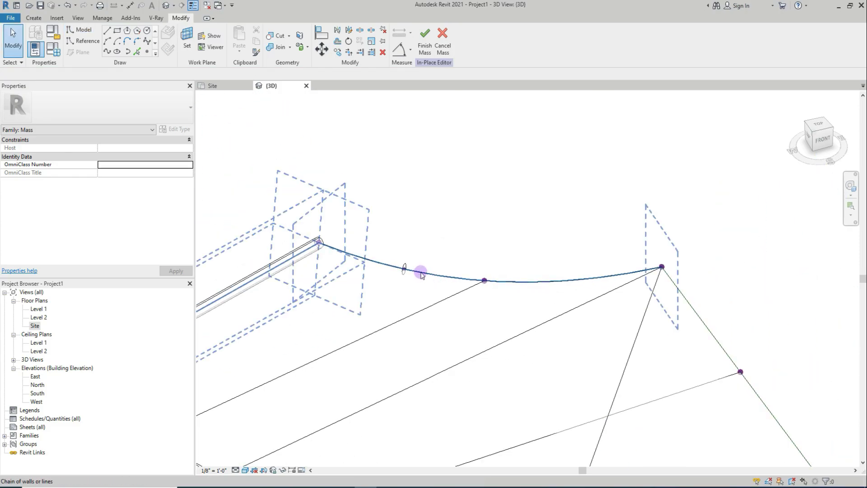
click(403, 271)
scroll(402, 273, up, 2)
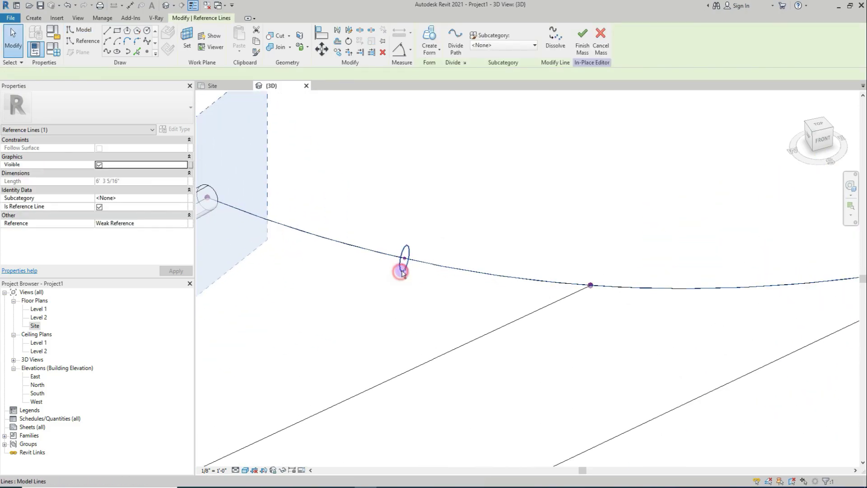
ctrl+click(402, 273)
click(438, 37)
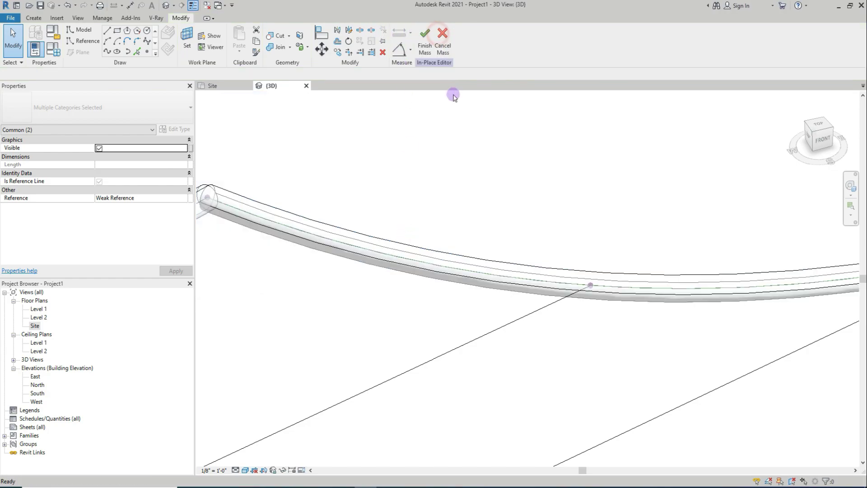
- Draw a model circle of 30 mm radius on the plane of an intermediate point of the long straight edge
scroll(335, 213, down, 3)
click(572, 234)
scroll(309, 339, down, 3)
middle_drag(631, 323, 209, 99)
click(148, 30)
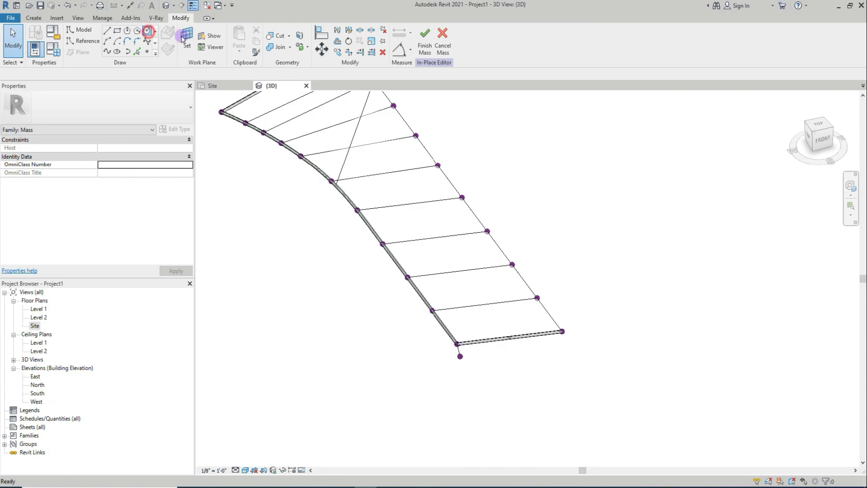
click(187, 36)
scroll(340, 120, up, 3)
scroll(686, 368, up, 3)
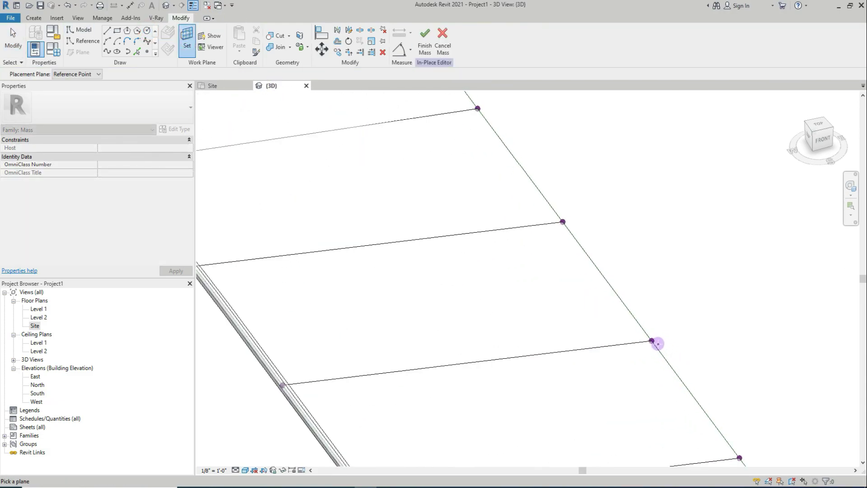
click(651, 339)
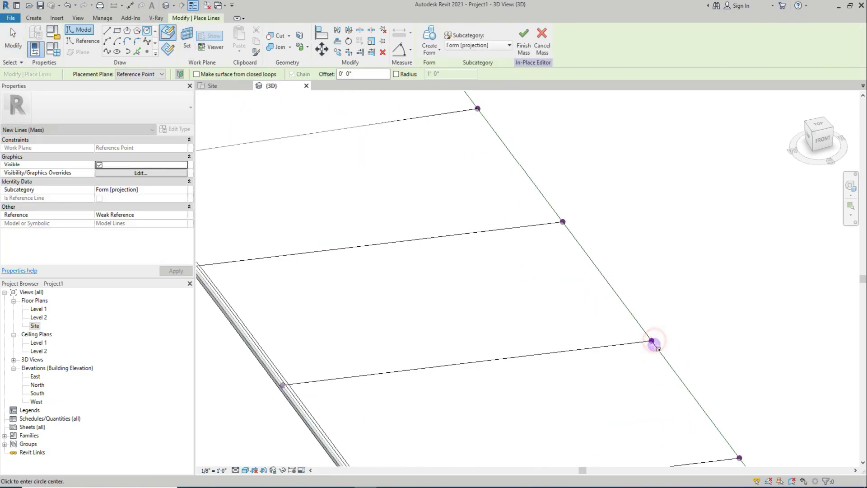
click(651, 340)
text(30)
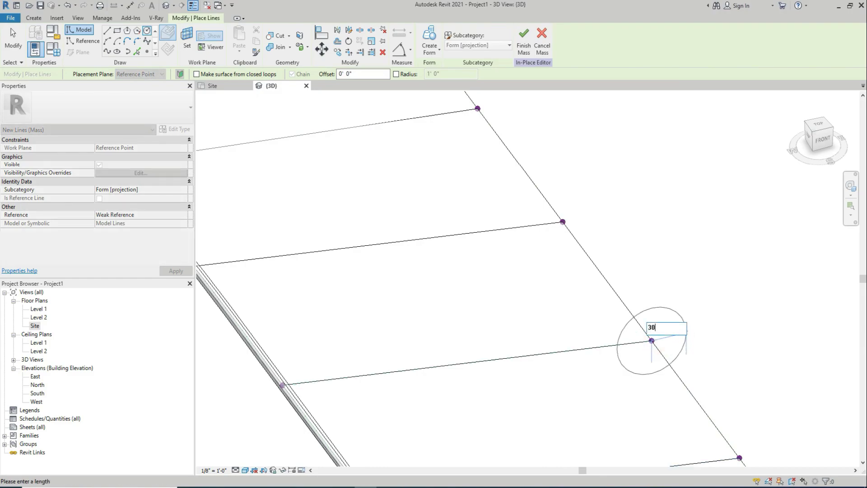
key(Return)
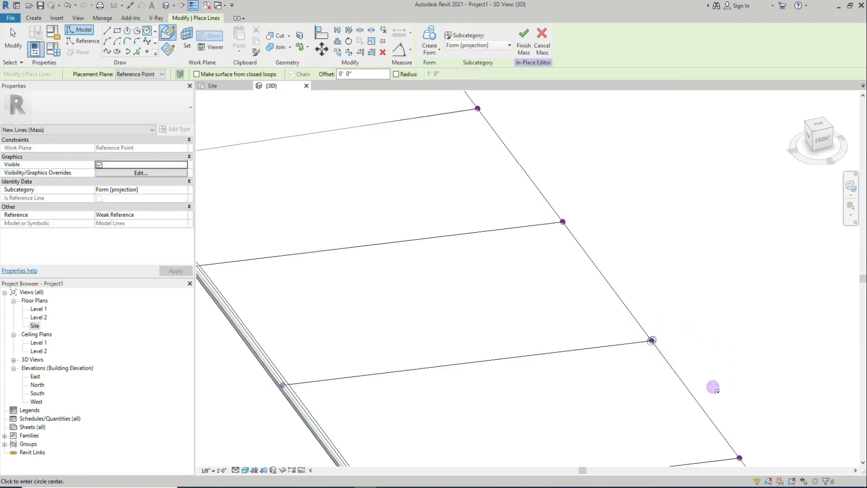
key(Escape)
- Select the long straight edge's reference line with its circle and create a solid tube form along the whole edge
scroll(633, 377, up, 3)
scroll(625, 342, down, 8)
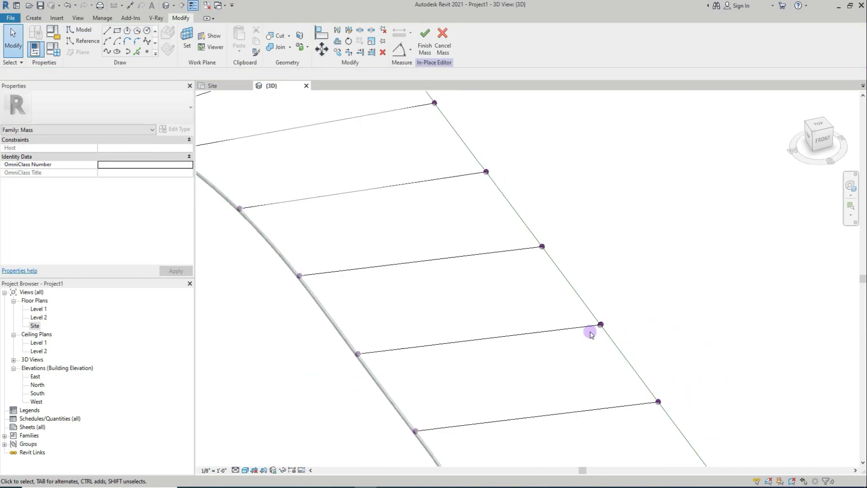
click(612, 347)
scroll(604, 329, up, 5)
click(570, 292)
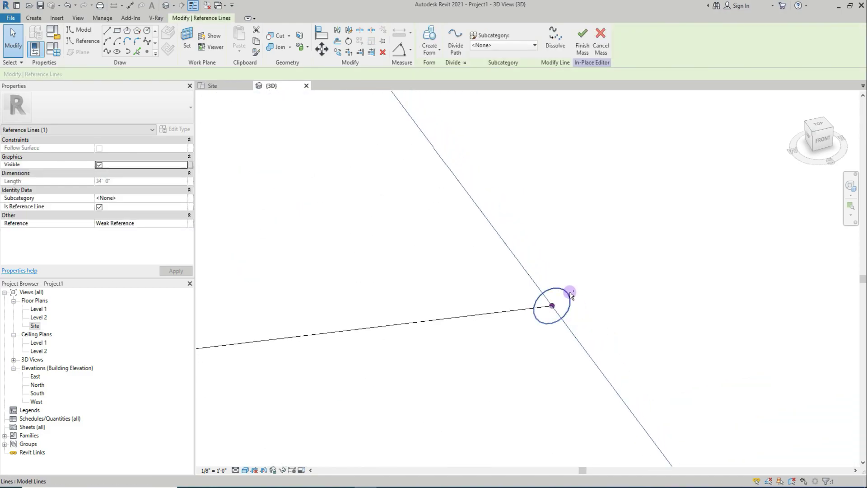
key(Escape)
scroll(600, 345, down, 6)
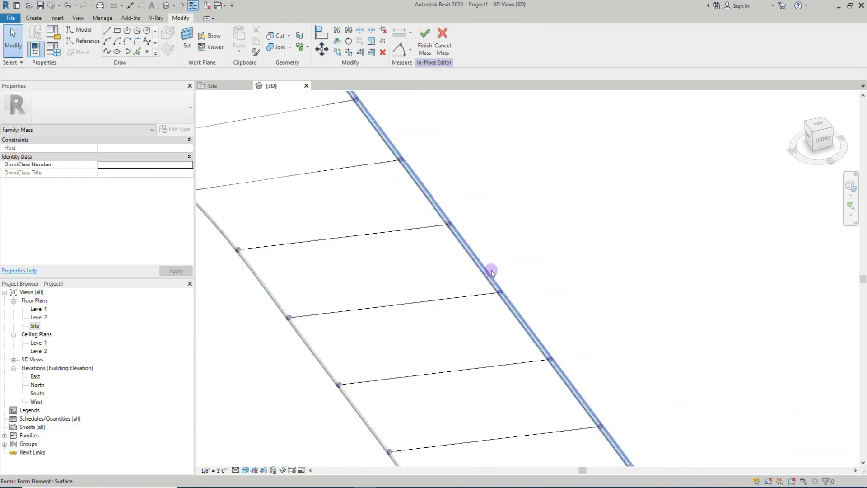
- Draw a model circle of 30 mm radius on the plane of the lower end point of the short line below the outer corner
scroll(465, 412, up, 5)
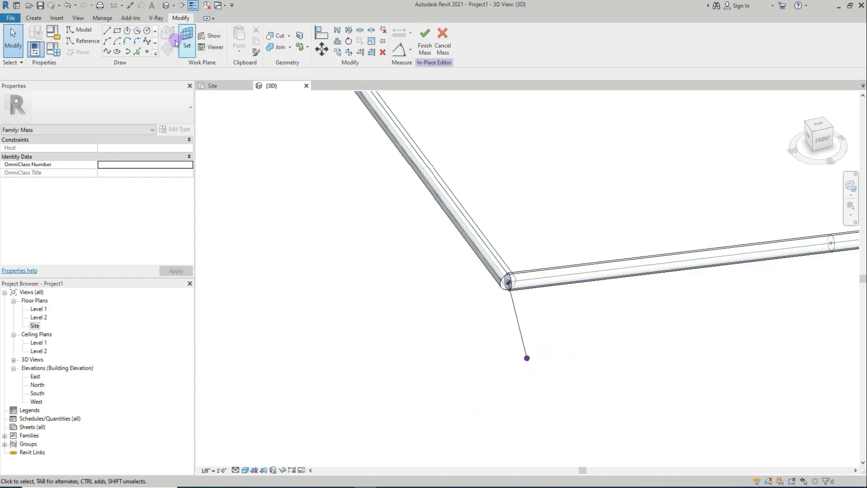
click(148, 31)
click(186, 39)
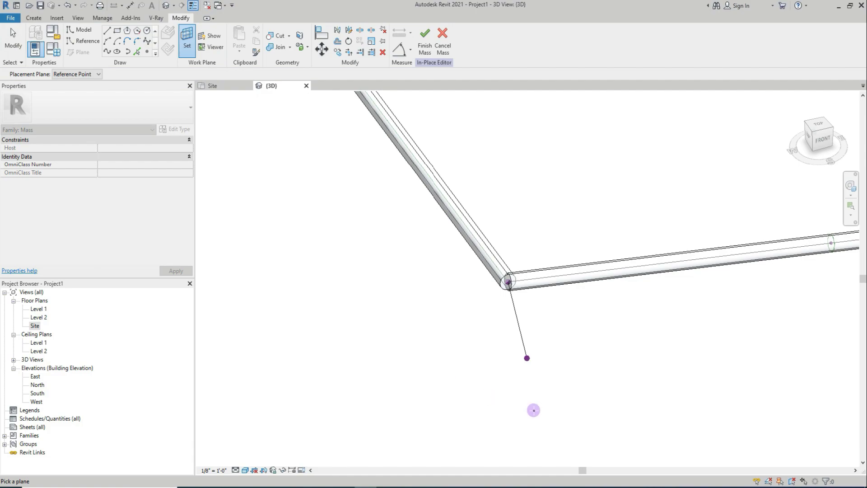
click(526, 357)
click(527, 357)
text(30m)
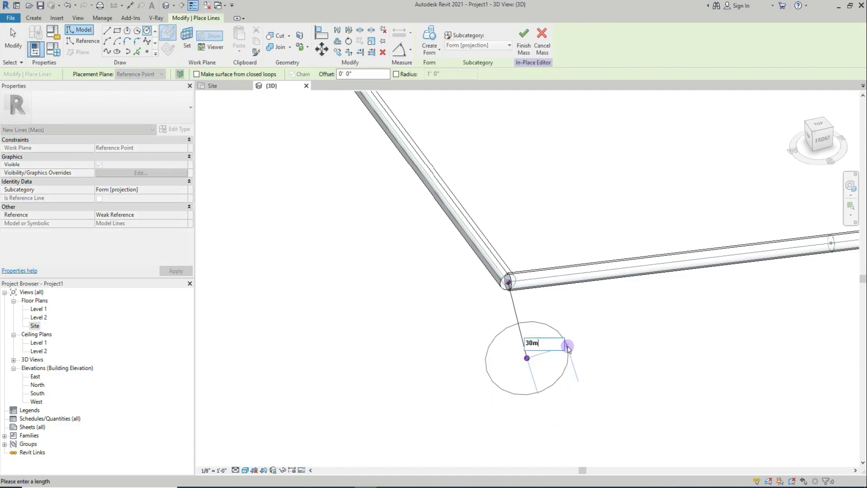
key(Return)
key(Escape)
key(Escape)
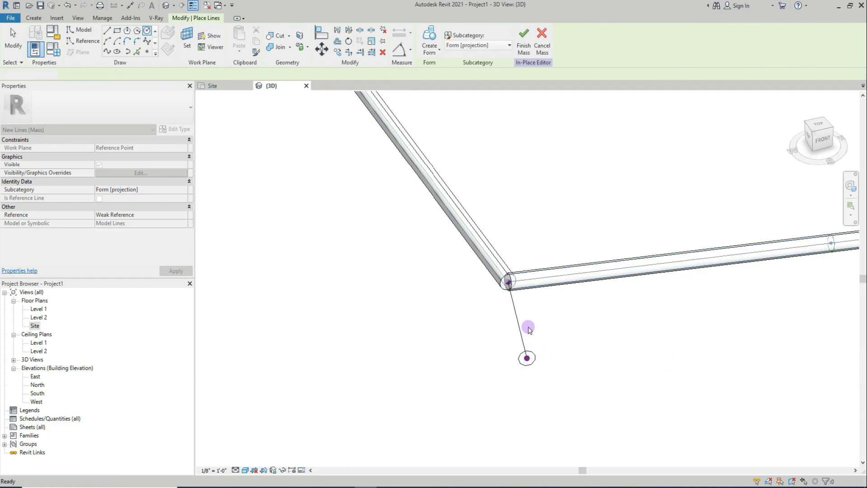
click(519, 326)
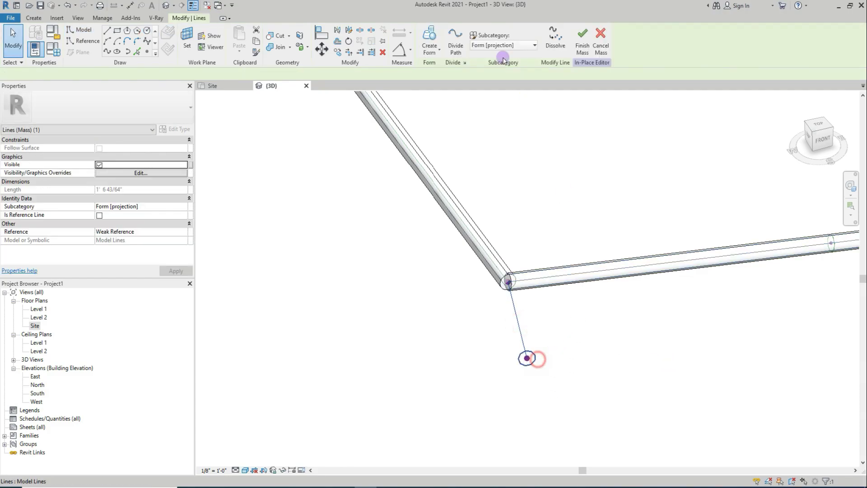
key(Delete)
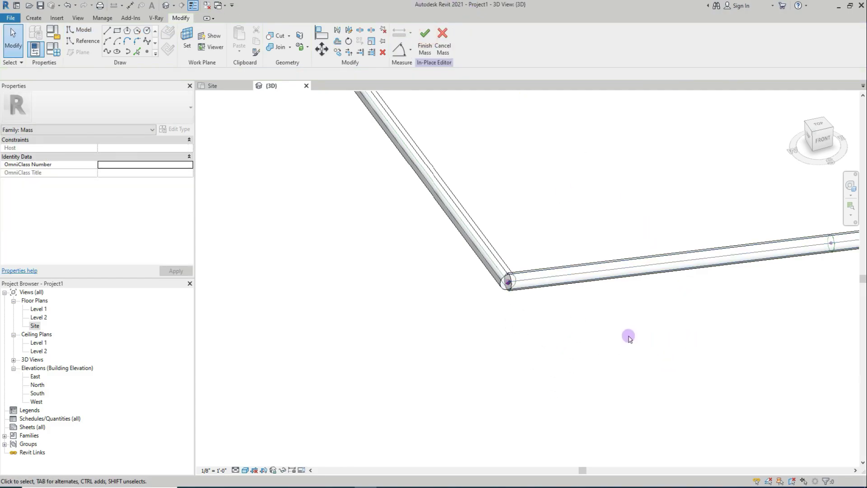
key(ctrl+z)
- Try to create a spherical form from the lower circle and the two end points of the short support line
scroll(547, 304, up, 3)
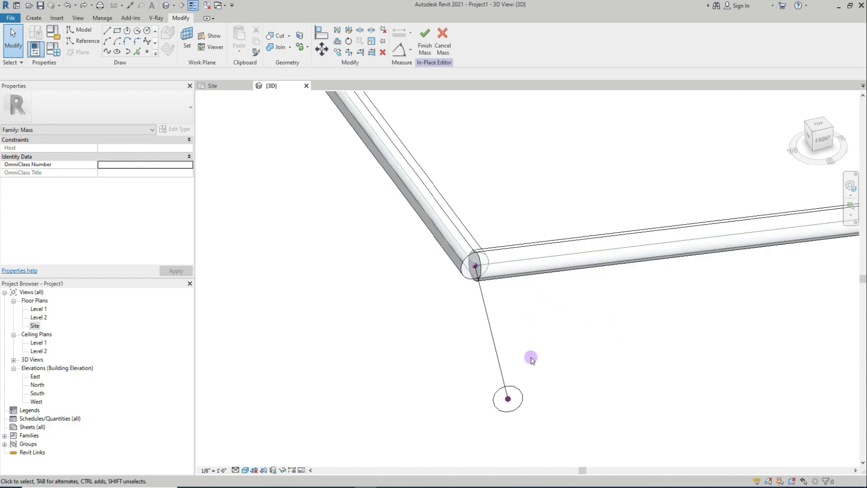
click(474, 266)
ctrl+click(507, 398)
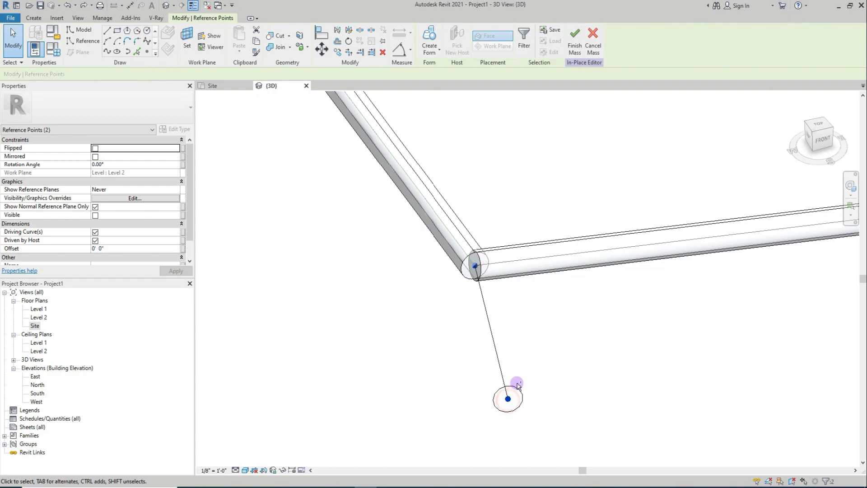
ctrl+click(505, 386)
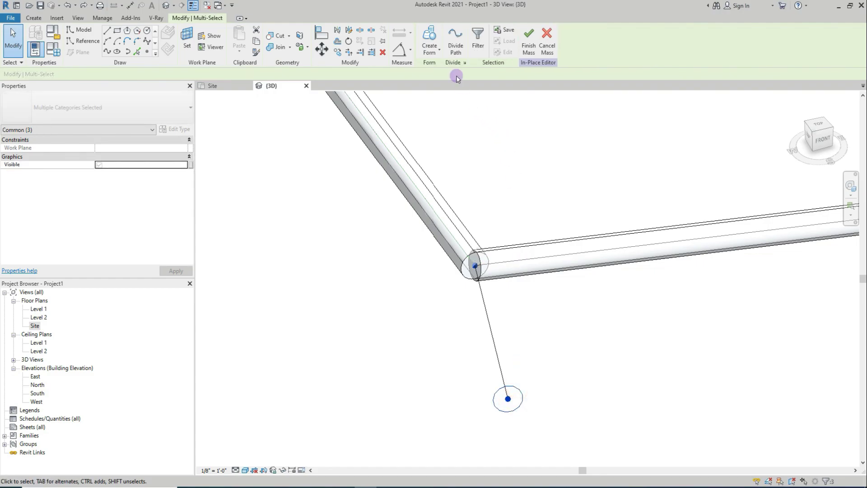
click(432, 37)
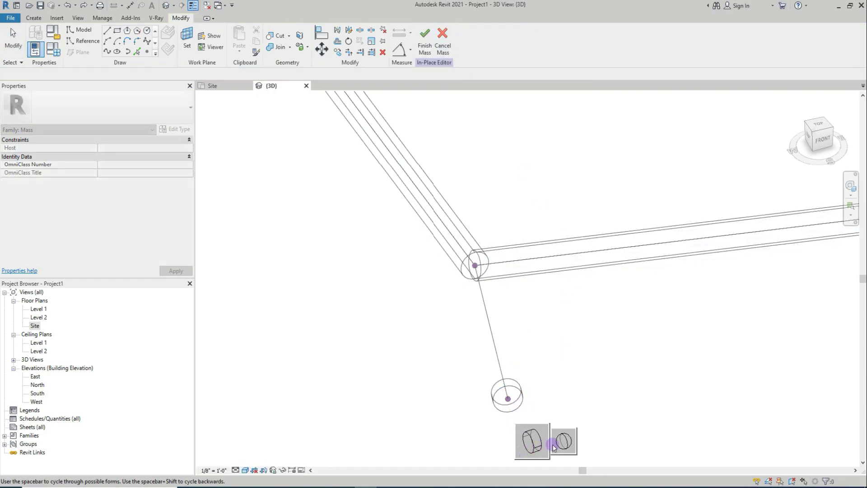
click(559, 444)
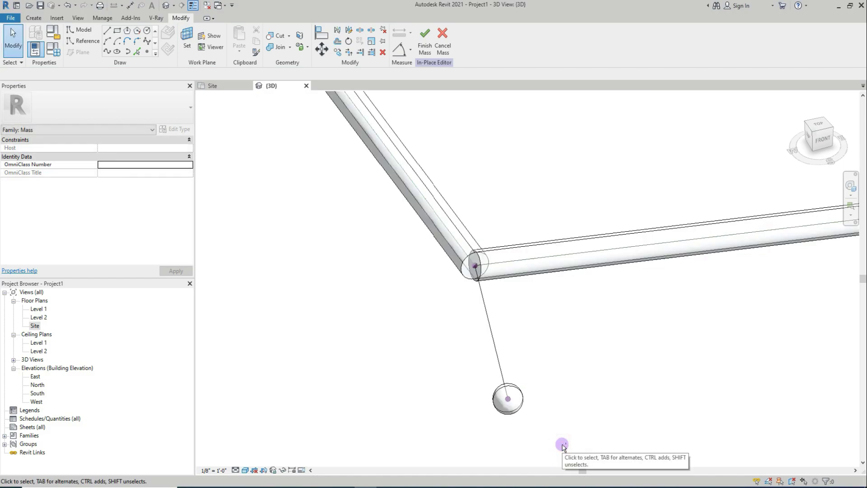
- Try to create a form from the lower circle, its centre point and the short support line
click(510, 406)
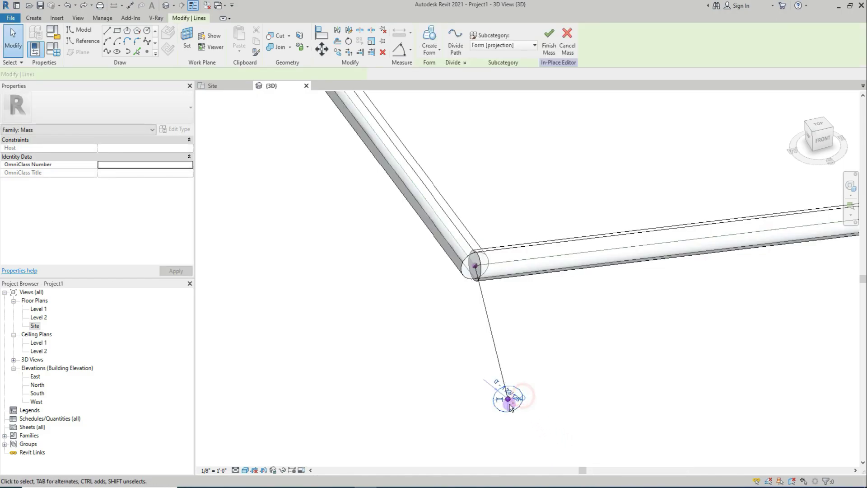
click(507, 399)
ctrl+click(493, 339)
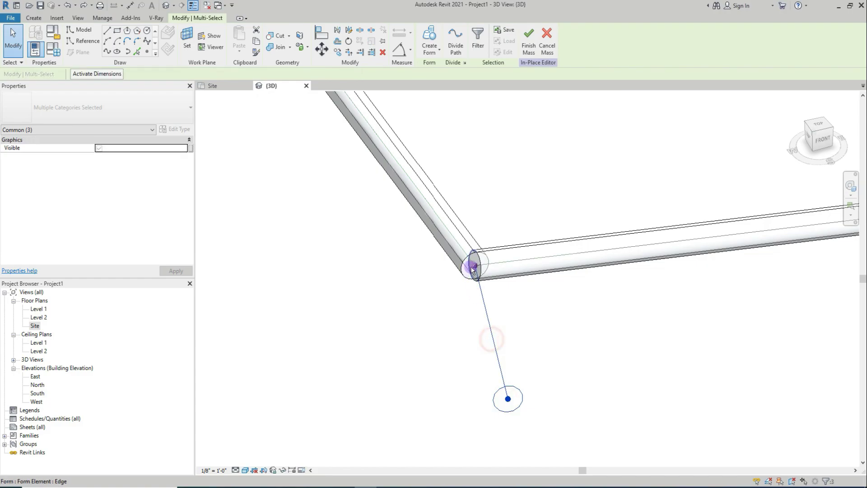
scroll(477, 265, up, 4)
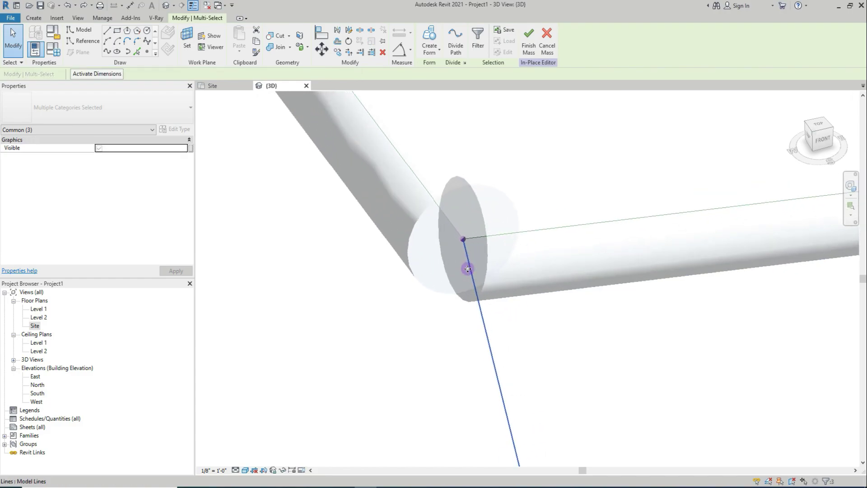
scroll(462, 236, up, 3)
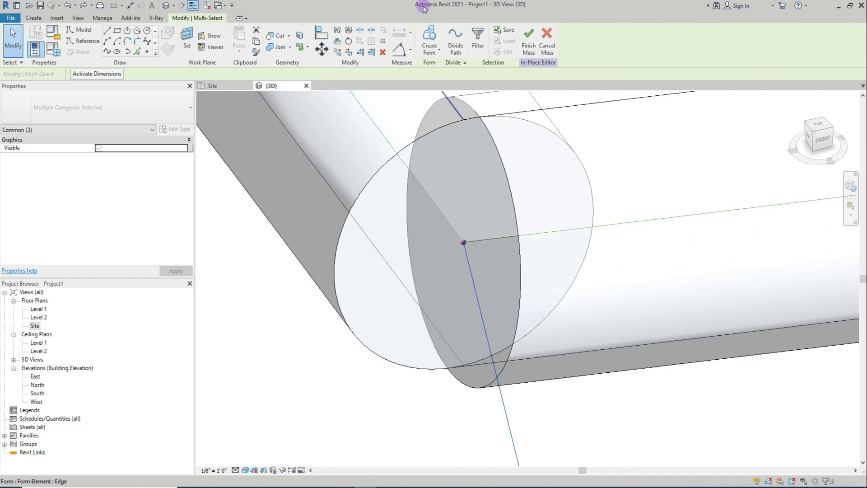
click(431, 35)
scroll(517, 252, down, 5)
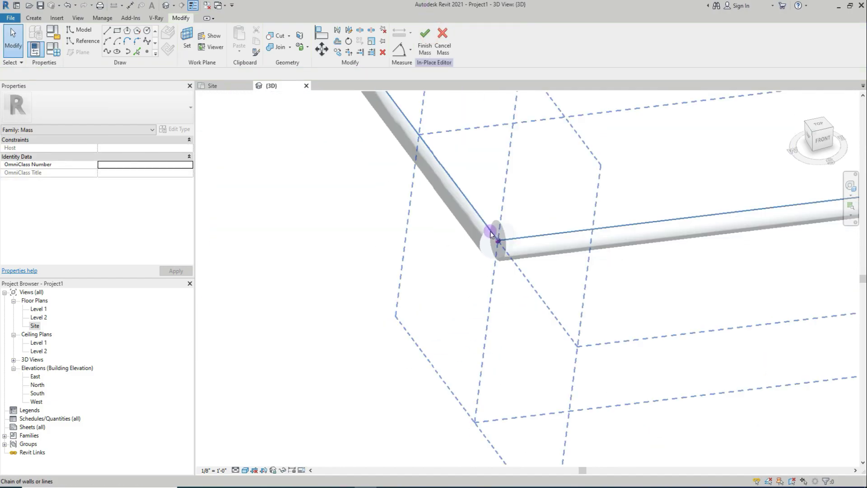
- Try to create a form from the lower circle, the short support line and the line's upper end point
scroll(633, 397, up, 5)
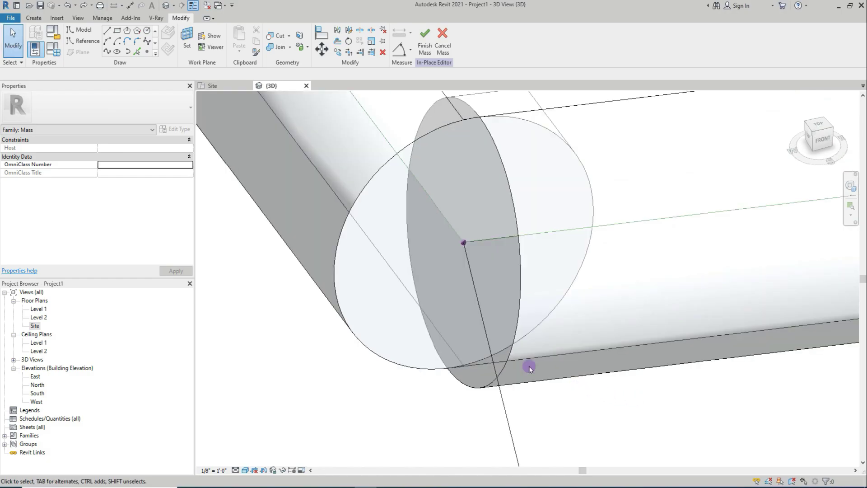
scroll(479, 257, down, 2)
scroll(479, 258, down, 3)
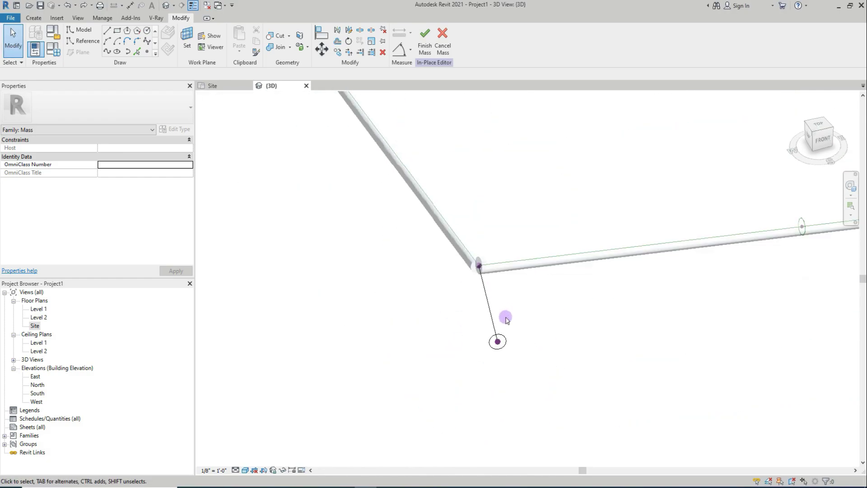
click(508, 342)
scroll(524, 321, up, 3)
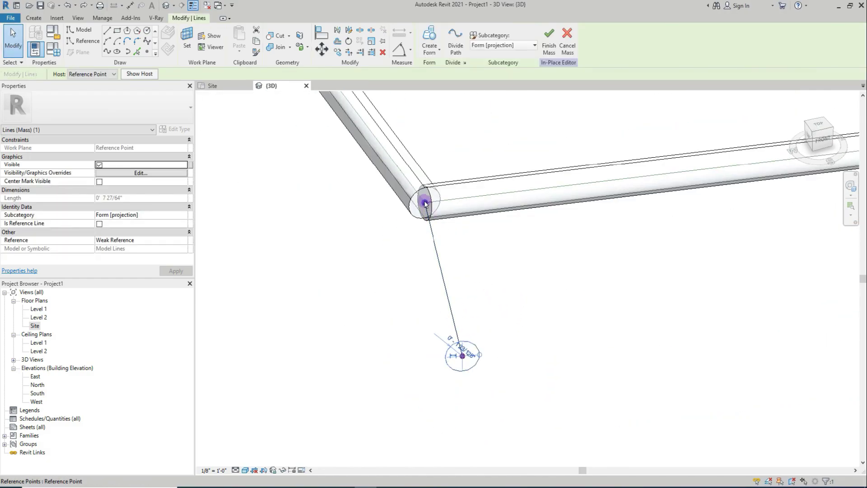
ctrl+click(432, 238)
click(432, 32)
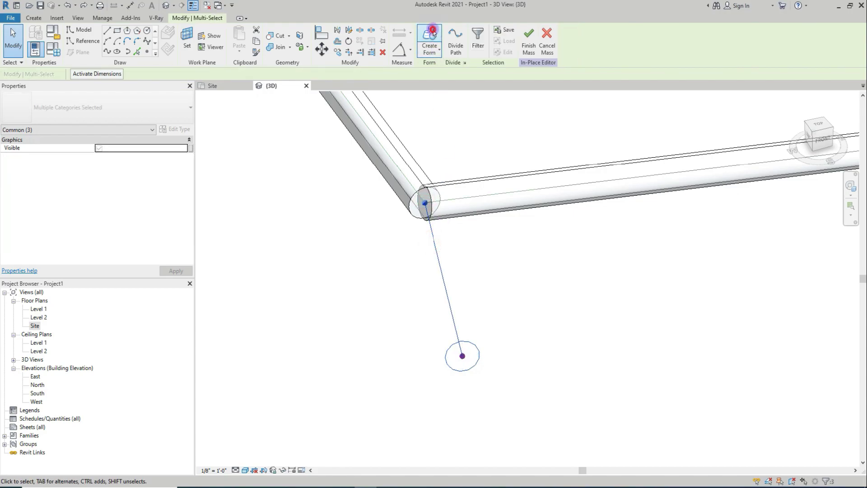
- Place a reference point about midway along the short line below the outer corner
shift+middle_drag(447, 321, 251, 138)
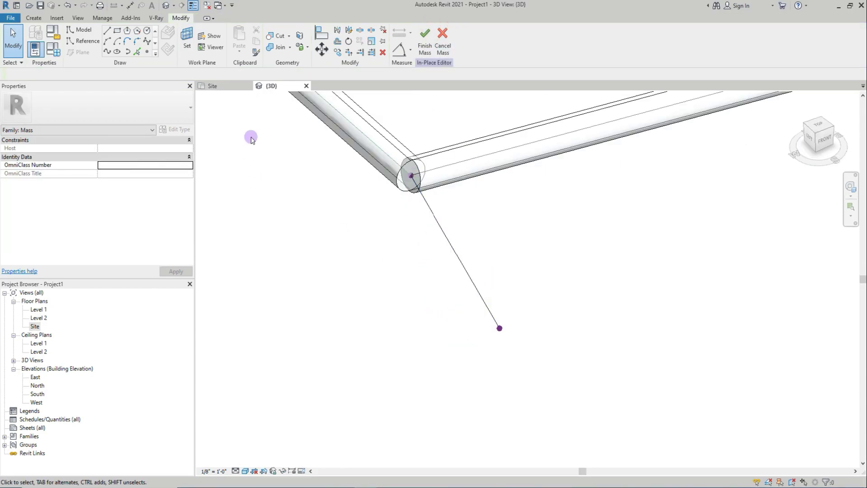
click(148, 53)
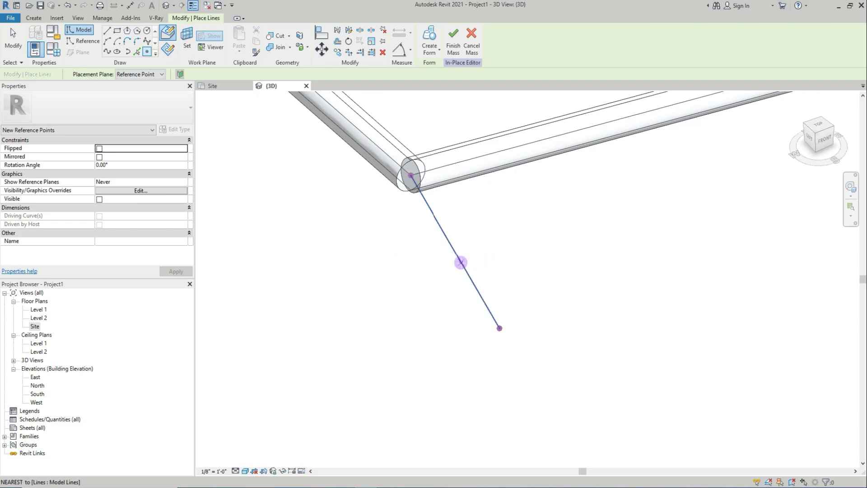
click(461, 263)
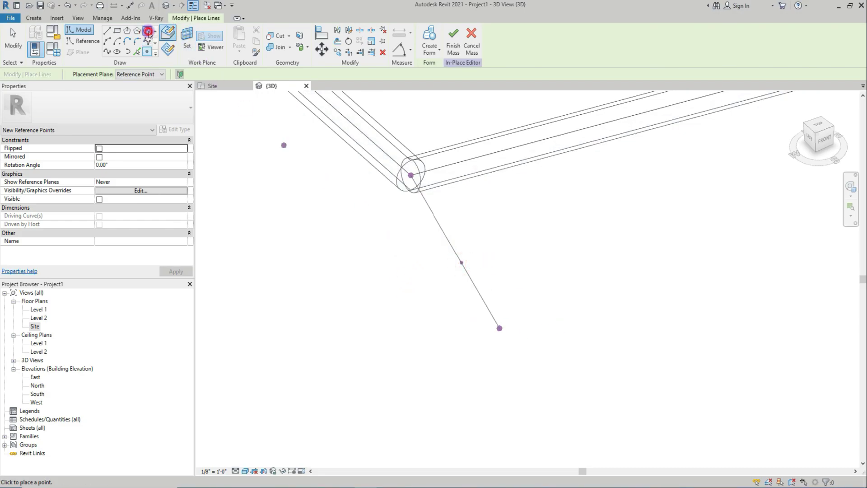
- Draw a model circle of 30 mm radius on the plane of the short support line's intermediate point
click(187, 37)
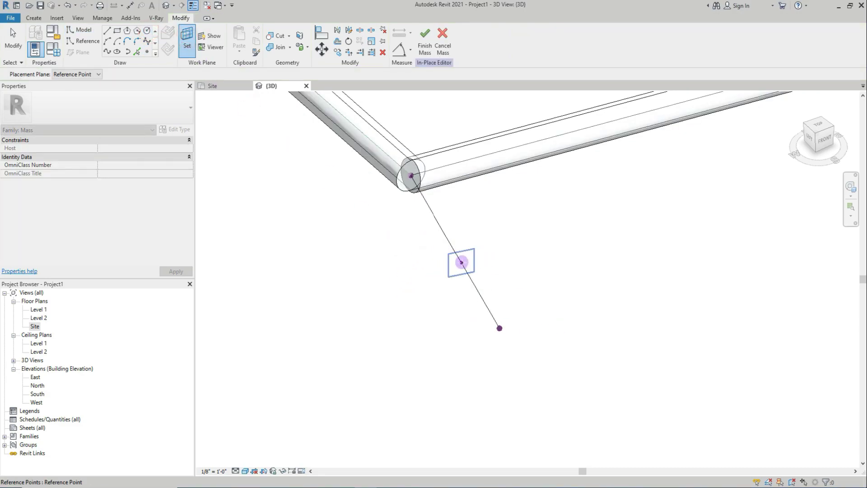
click(461, 262)
click(460, 262)
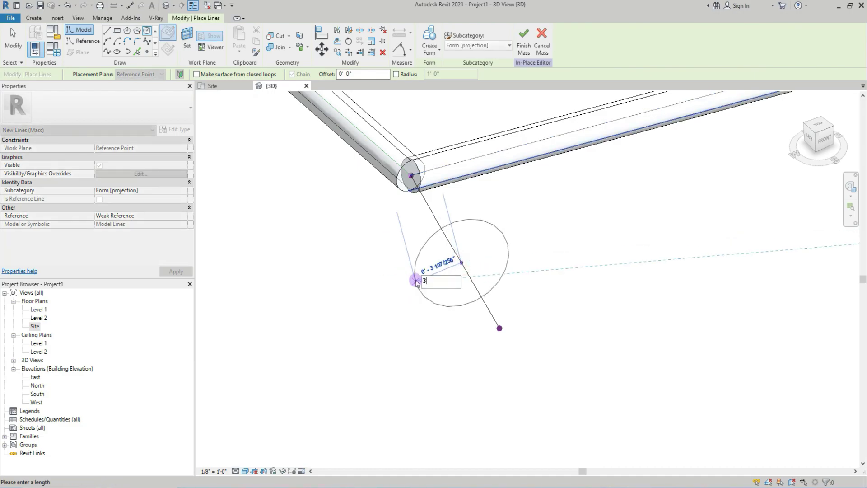
click(415, 281)
key(Escape)
key(Escape)
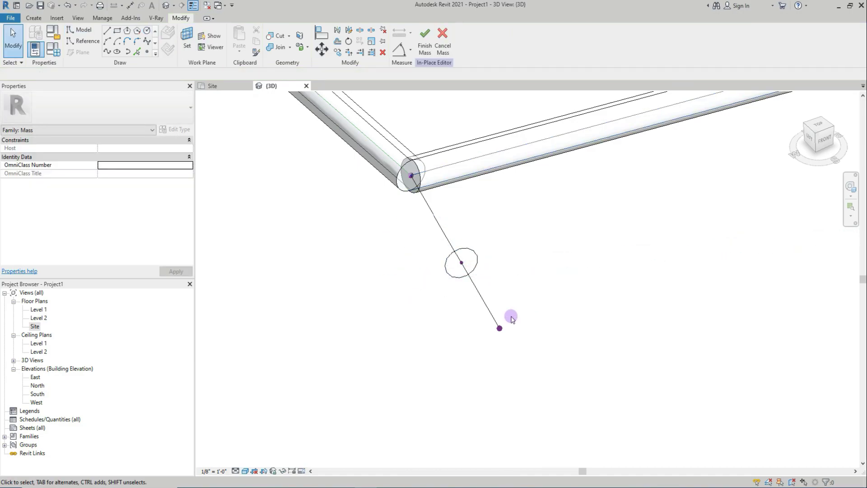
- Select the short support line with its midway circle and create a solid tube form along the whole line
click(474, 285)
ctrl+click(474, 251)
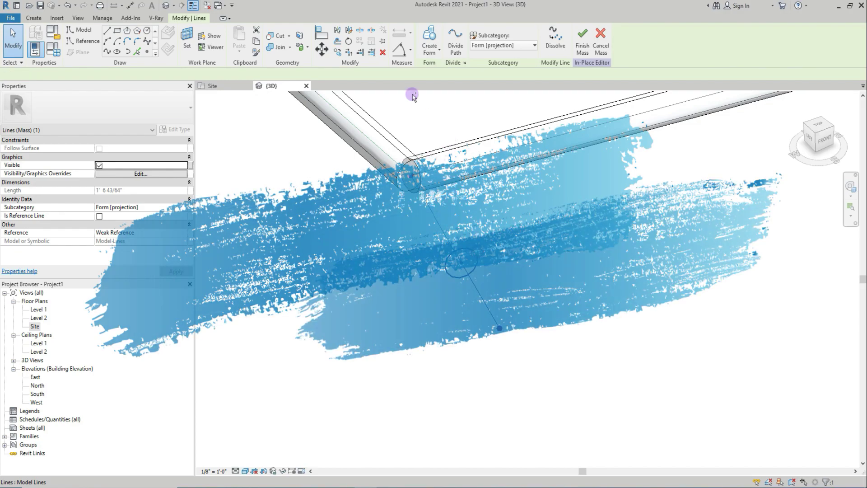
click(428, 43)
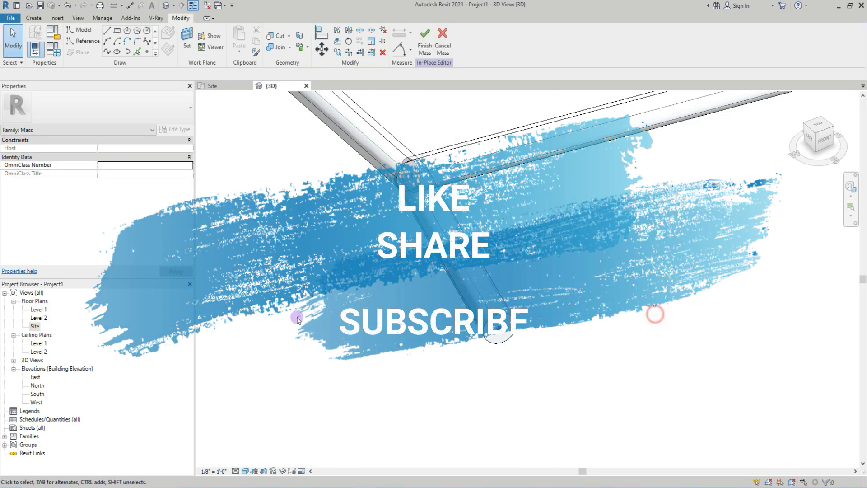
scroll(416, 347, down, 5)
scroll(560, 326, down, 3)
scroll(504, 342, up, 5)
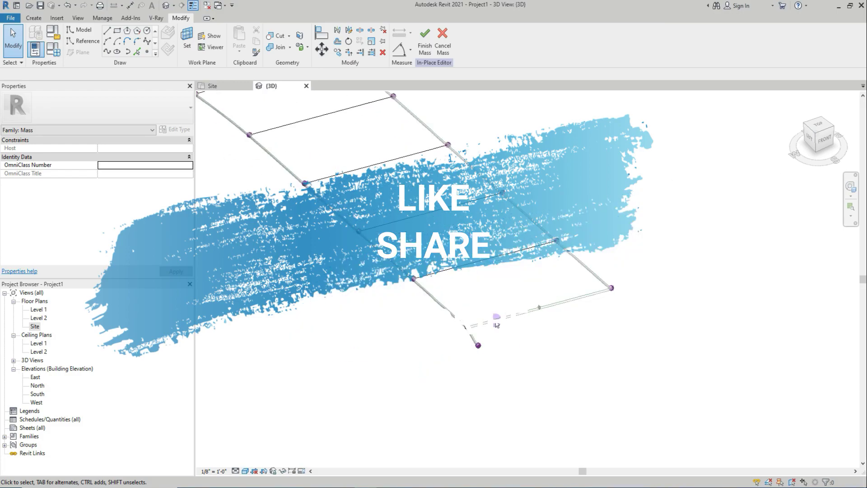